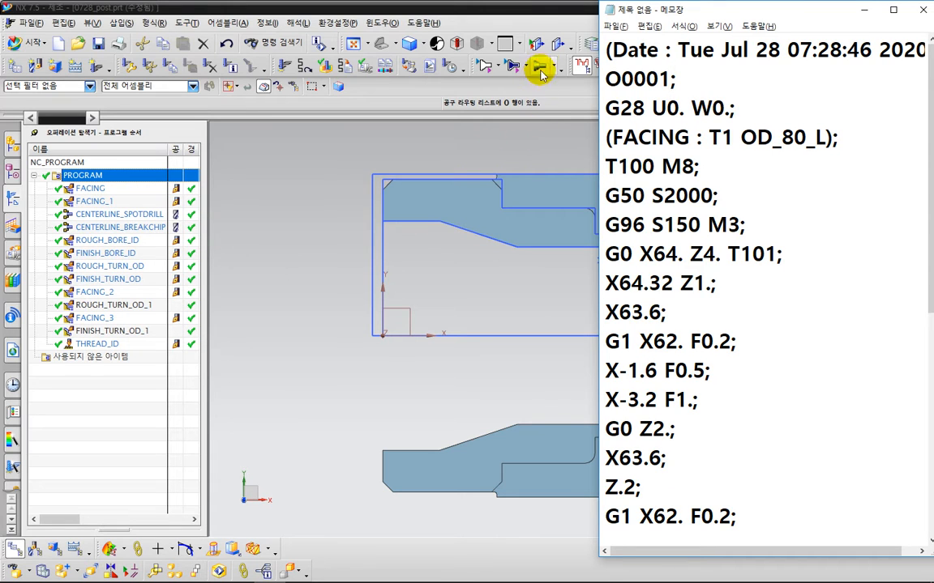
pyautogui.hotkey('ctrl', '2')
pyautogui.moveTo(536, 50); pyautogui.dragTo(611, 55)
pyautogui.moveTo(604, 41)
pyautogui.mouseDown()
pyautogui.moveTo(613, 55)
pyautogui.moveTo(605, 63)
pyautogui.moveTo(636, 77)
pyautogui.moveTo(885, 73)
pyautogui.mouseUp()
pyautogui.press('Escape')
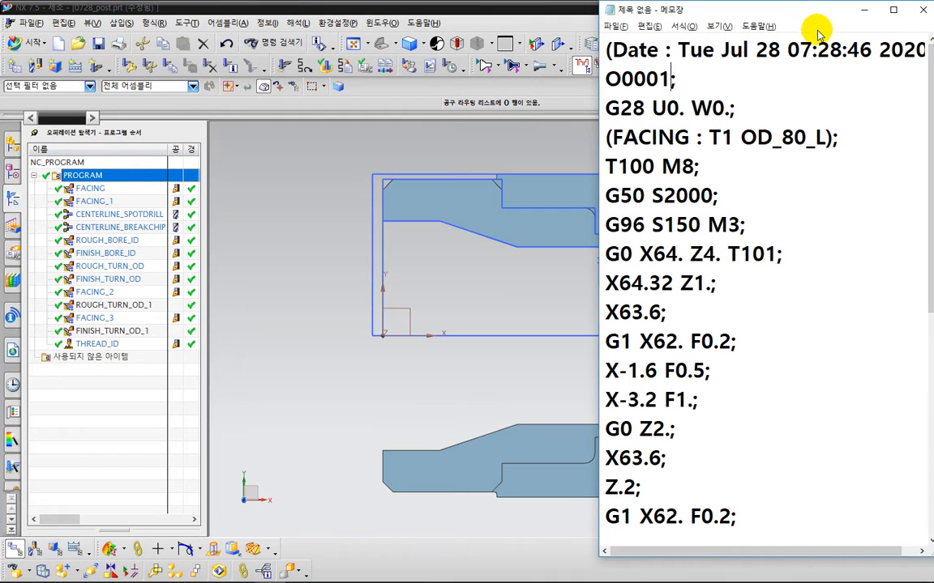
# Step: Move the Notepad window holding the posted NC code and narrow it to a column beside the NX window
pyautogui.moveTo(806, 10); pyautogui.dragTo(740, 16)
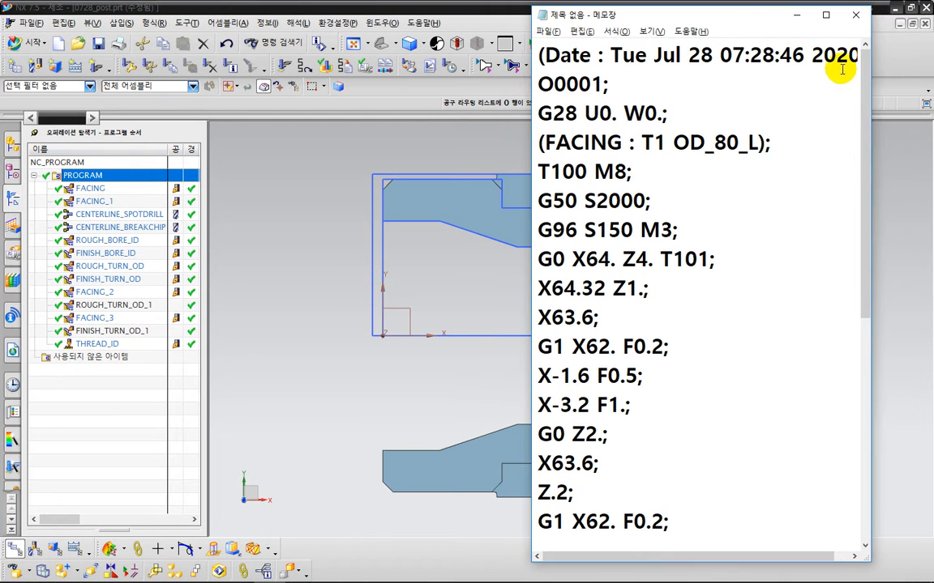
pyautogui.moveTo(870, 79); pyautogui.dragTo(744, 81)
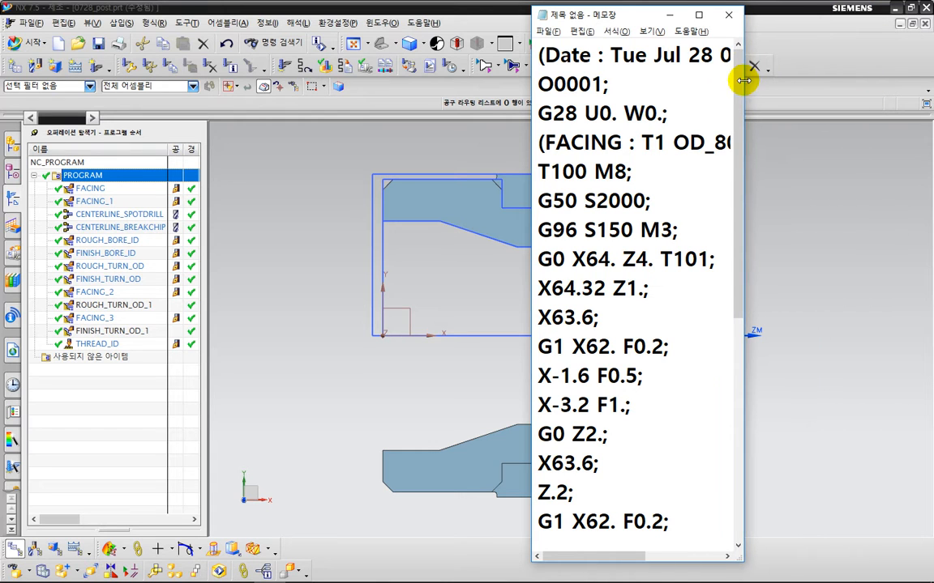
pyautogui.hotkey('ctrl', '2')
pyautogui.moveTo(530, 71)
pyautogui.mouseDown()
pyautogui.moveTo(750, 79)
pyautogui.moveTo(744, 37)
pyautogui.moveTo(625, 33)
pyautogui.moveTo(528, 42)
pyautogui.moveTo(528, 75)
pyautogui.mouseUp()
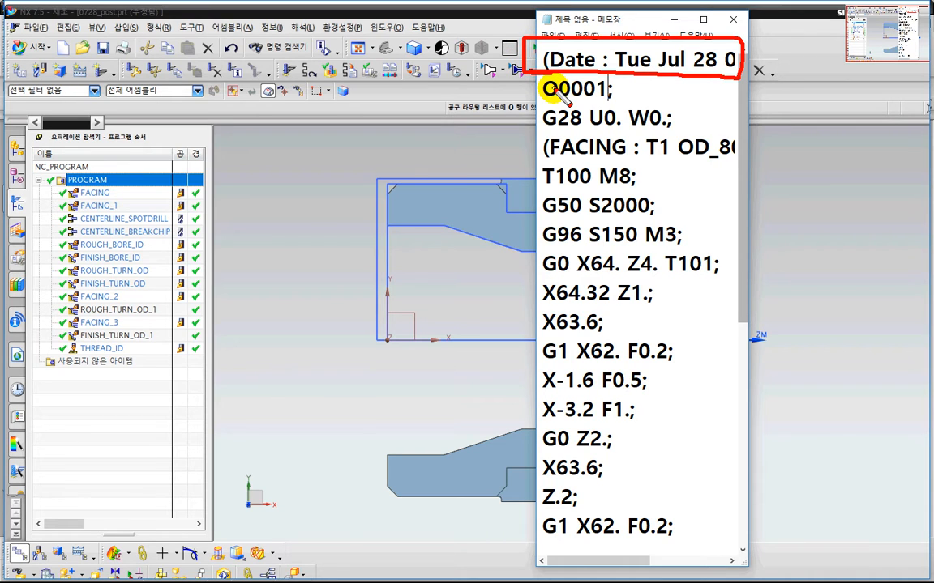
pyautogui.moveTo(412, 81)
pyautogui.mouseDown()
pyautogui.moveTo(427, 79)
pyautogui.moveTo(413, 126)
pyautogui.mouseUp()
pyautogui.moveTo(452, 95)
pyautogui.mouseDown()
pyautogui.moveTo(461, 96)
pyautogui.moveTo(452, 120)
pyautogui.mouseUp()
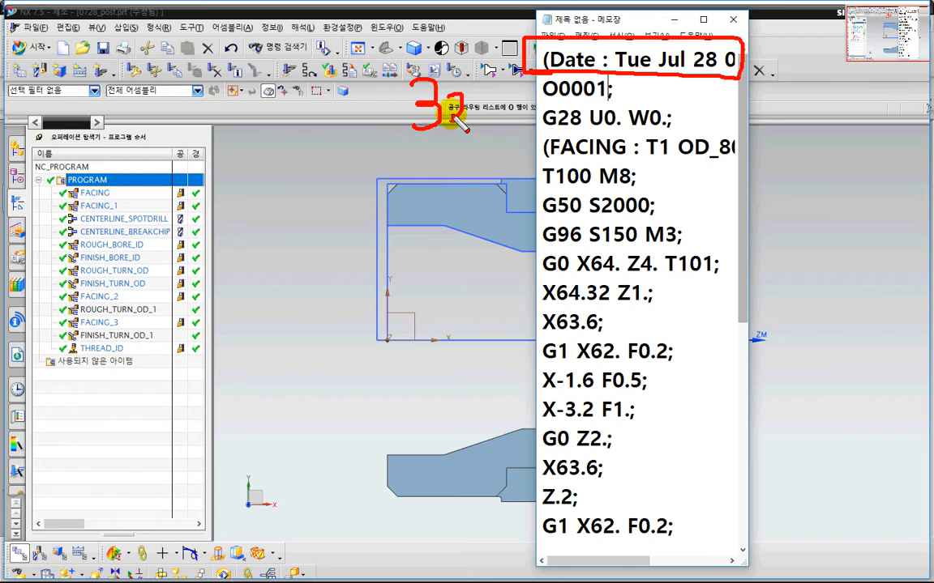
pyautogui.moveTo(472, 70)
pyautogui.mouseDown()
pyautogui.moveTo(472, 120)
pyautogui.moveTo(484, 98)
pyautogui.moveTo(489, 122)
pyautogui.moveTo(504, 121)
pyautogui.mouseUp()
pyautogui.moveTo(507, 71); pyautogui.dragTo(508, 128)
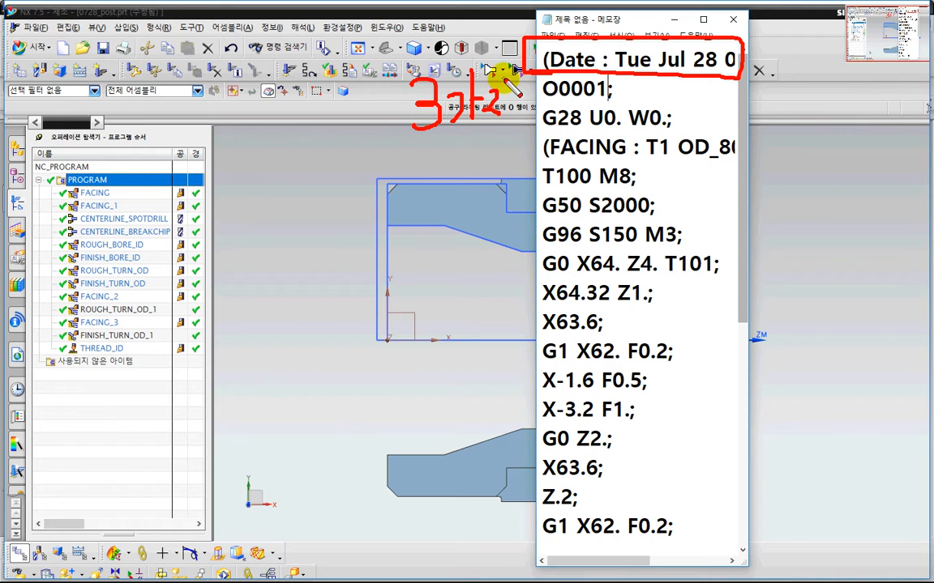
pyautogui.moveTo(410, 132)
pyautogui.mouseDown()
pyautogui.moveTo(509, 138)
pyautogui.moveTo(418, 141)
pyautogui.moveTo(455, 142)
pyautogui.mouseUp()
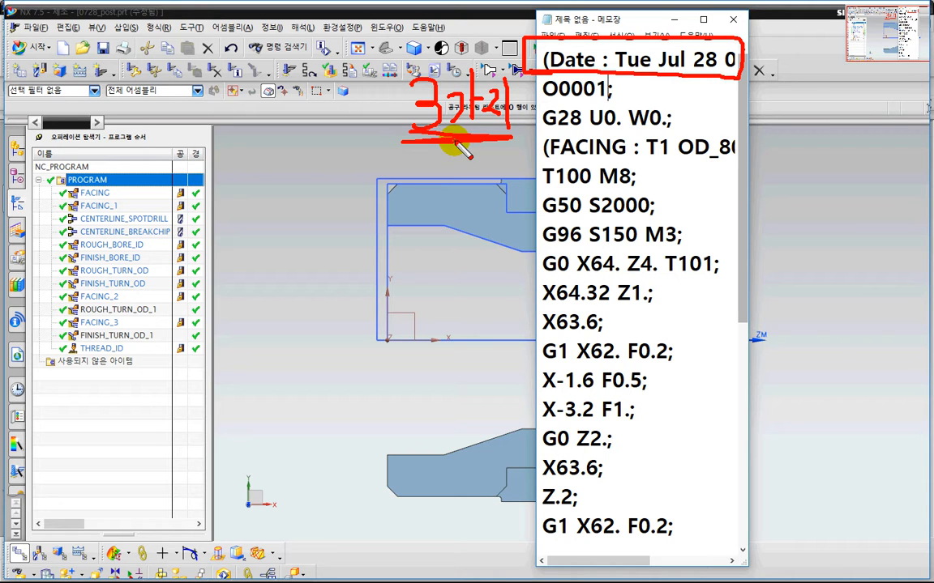
pyautogui.press('Escape')
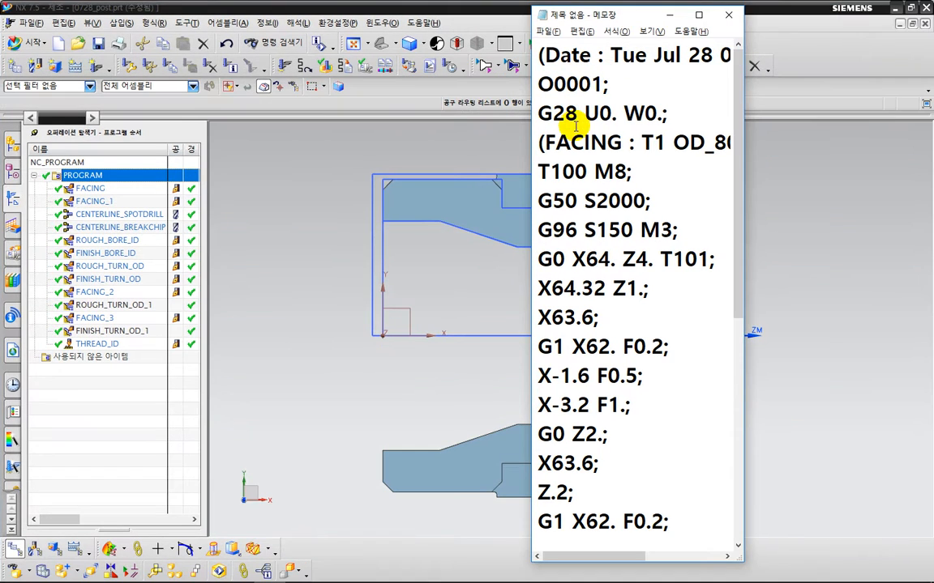
pyautogui.hotkey('ctrl', '2')
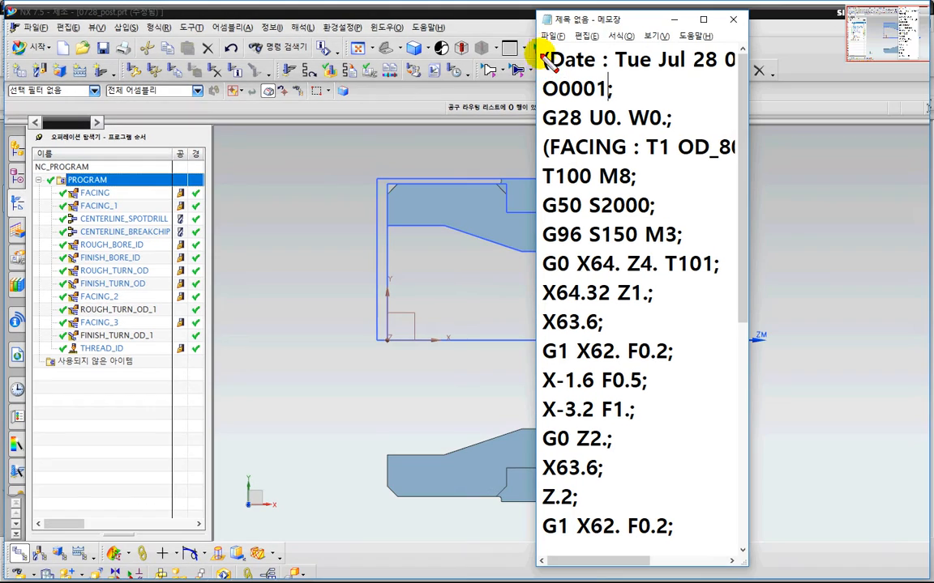
pyautogui.moveTo(544, 55)
pyautogui.mouseDown()
pyautogui.moveTo(546, 78)
pyautogui.moveTo(551, 52)
pyautogui.moveTo(557, 75)
pyautogui.moveTo(566, 65)
pyautogui.moveTo(590, 77)
pyautogui.moveTo(668, 64)
pyautogui.moveTo(665, 83)
pyautogui.mouseUp()
pyautogui.click(611, 55)
pyautogui.click(613, 68)
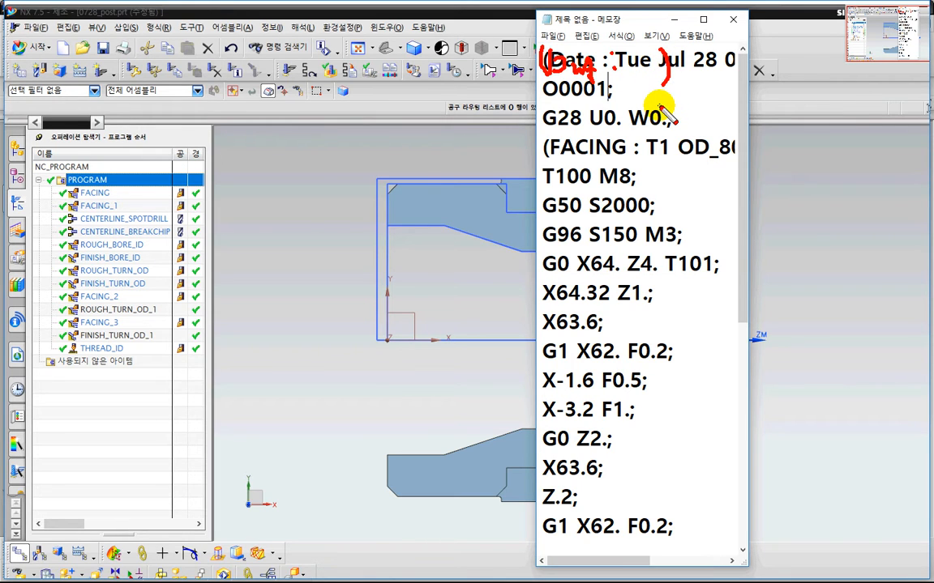
pyautogui.press('Escape')
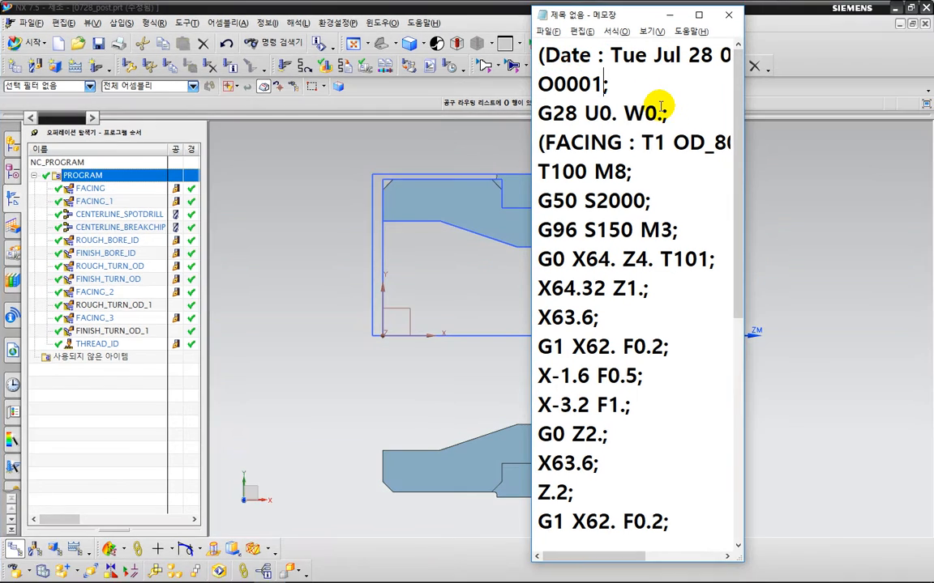
# Step: Switch to the NX/Post Builder window with the 0728_nx_turning_fanuc_post post open
pyautogui.hotkey('alt', 'Tab')
pyautogui.hotkey('alt', 'Tab')
pyautogui.hotkey('alt', 'Tab')
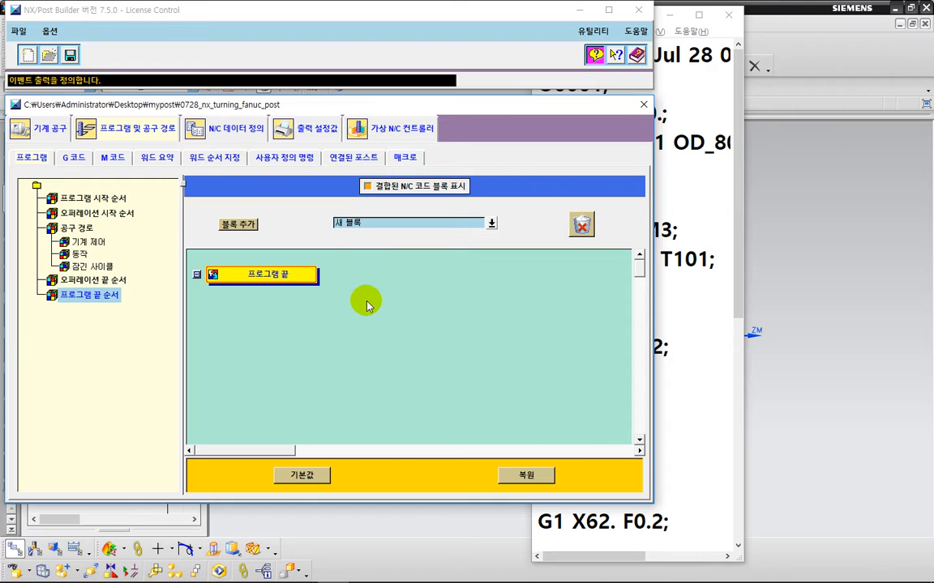
pyautogui.hotkey('ctrl', '2')
pyautogui.moveTo(371, 239)
pyautogui.mouseDown()
pyautogui.moveTo(344, 243)
pyautogui.moveTo(332, 214)
pyautogui.moveTo(348, 209)
pyautogui.moveTo(369, 248)
pyautogui.moveTo(322, 234)
pyautogui.moveTo(340, 188)
pyautogui.moveTo(357, 231)
pyautogui.moveTo(343, 253)
pyautogui.mouseUp()
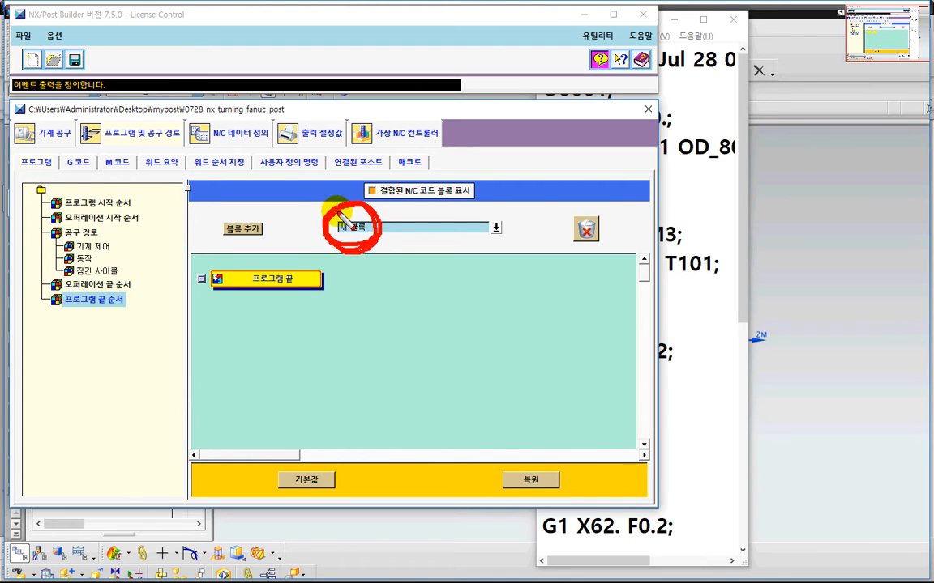
pyautogui.moveTo(268, 248)
pyautogui.mouseDown()
pyautogui.moveTo(246, 256)
pyautogui.moveTo(240, 207)
pyautogui.moveTo(266, 245)
pyautogui.mouseUp()
pyautogui.press('Escape')
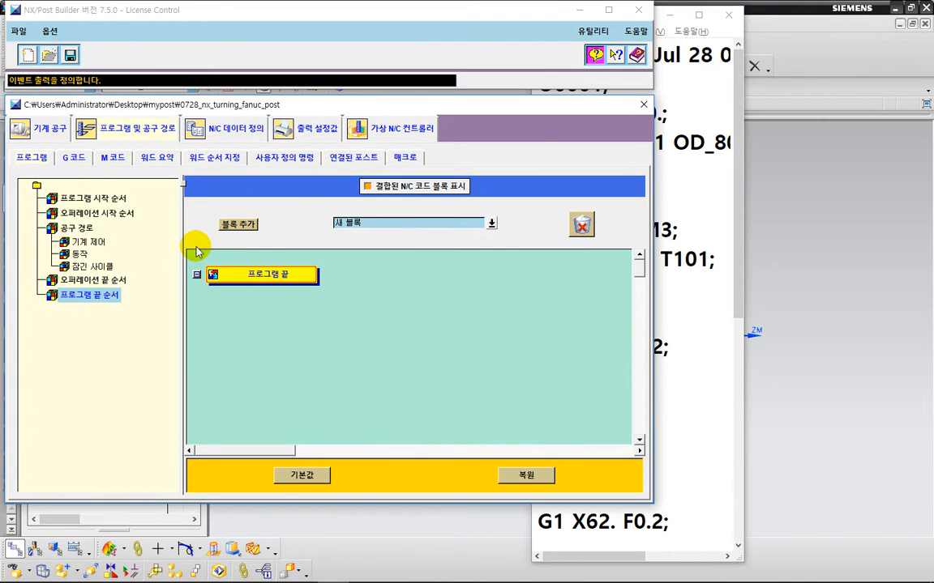
# Step: Open the Program Start Sequence and add a new block after the Program Start event, opening its start_of_program block editor
pyautogui.click(95, 197)
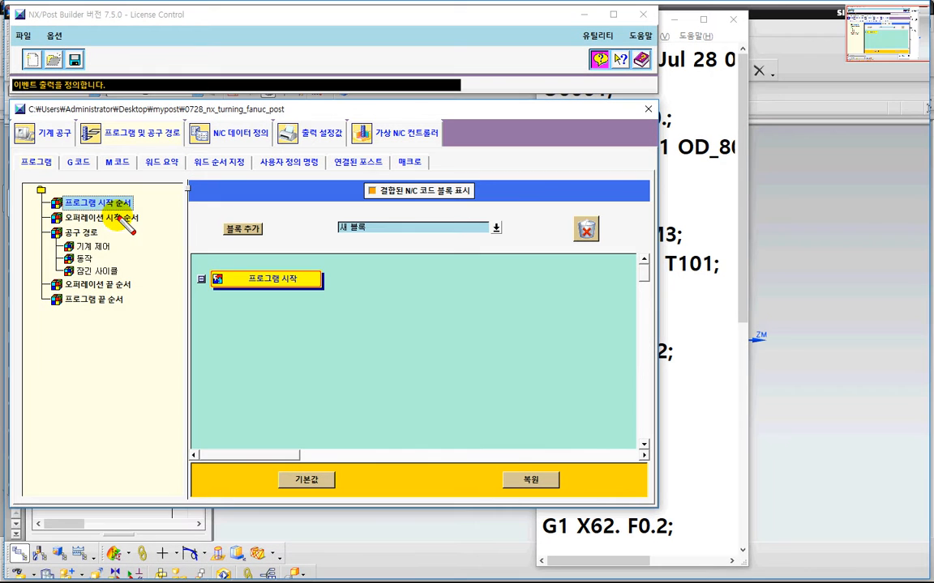
pyautogui.moveTo(119, 217)
pyautogui.mouseDown()
pyautogui.moveTo(63, 209)
pyautogui.moveTo(105, 185)
pyautogui.moveTo(136, 207)
pyautogui.moveTo(121, 219)
pyautogui.mouseUp()
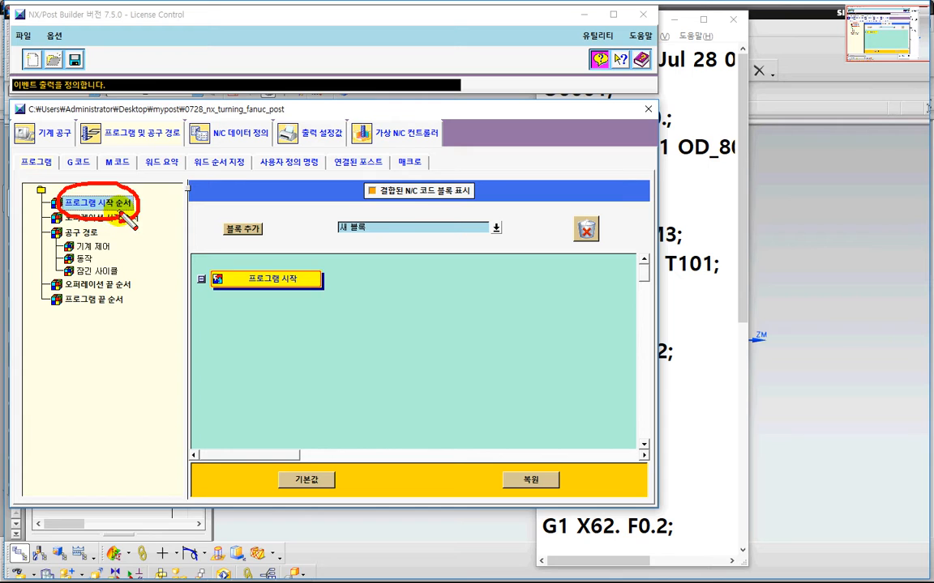
pyautogui.moveTo(70, 200)
pyautogui.mouseDown()
pyautogui.moveTo(105, 166)
pyautogui.moveTo(121, 226)
pyautogui.mouseUp()
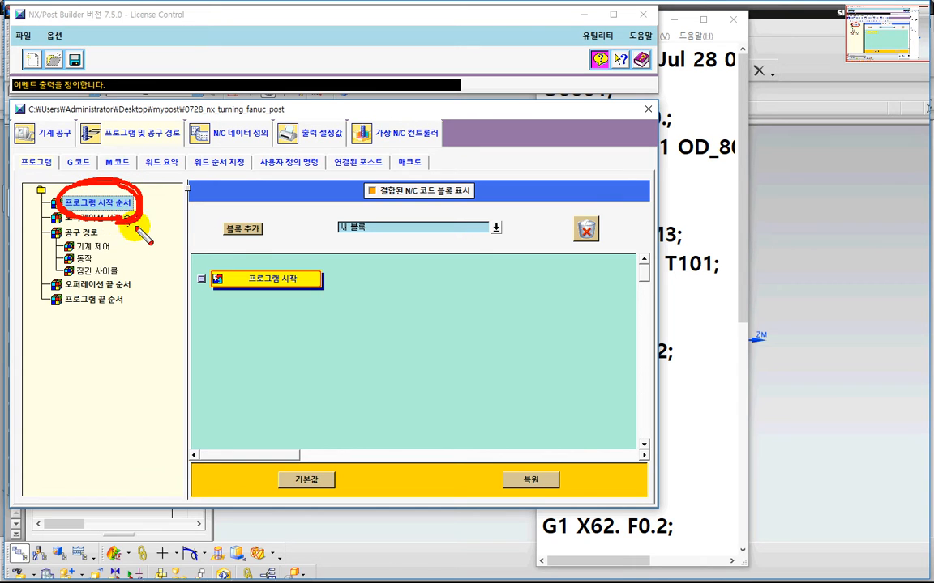
pyautogui.moveTo(350, 243)
pyautogui.mouseDown()
pyautogui.moveTo(337, 214)
pyautogui.moveTo(362, 236)
pyautogui.mouseUp()
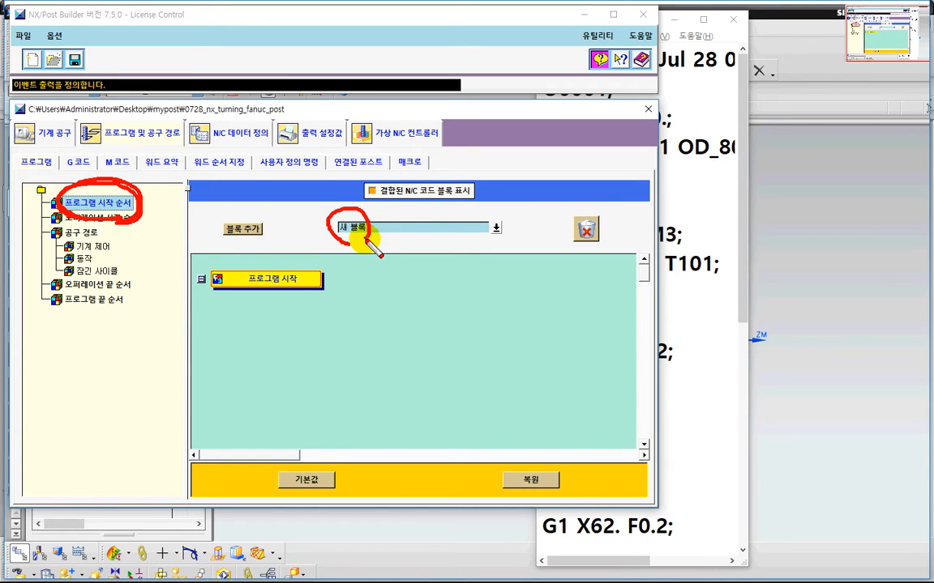
pyautogui.press('Escape')
pyautogui.moveTo(261, 236); pyautogui.dragTo(398, 279)
pyautogui.moveTo(370, 135); pyautogui.dragTo(672, 101)
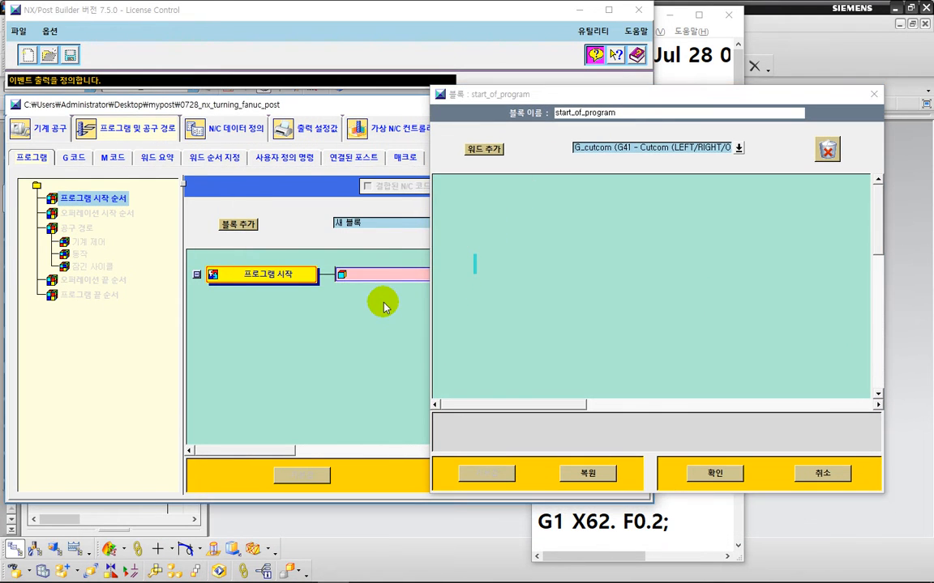
pyautogui.hotkey('ctrl', '2')
pyautogui.moveTo(392, 314)
pyautogui.mouseDown()
pyautogui.moveTo(357, 314)
pyautogui.moveTo(388, 254)
pyautogui.moveTo(404, 325)
pyautogui.mouseUp()
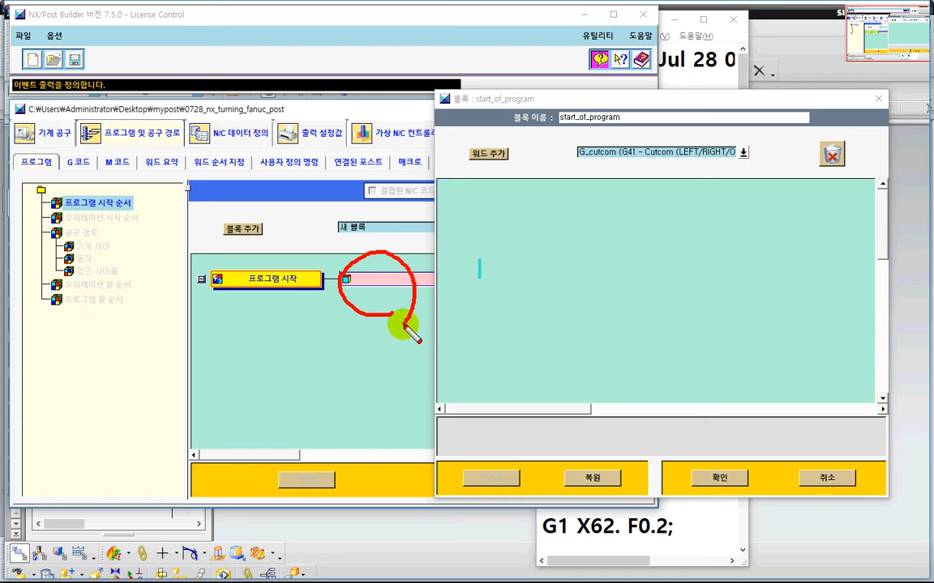
pyautogui.moveTo(570, 317)
pyautogui.mouseDown()
pyautogui.moveTo(504, 306)
pyautogui.moveTo(581, 268)
pyautogui.moveTo(564, 318)
pyautogui.mouseUp()
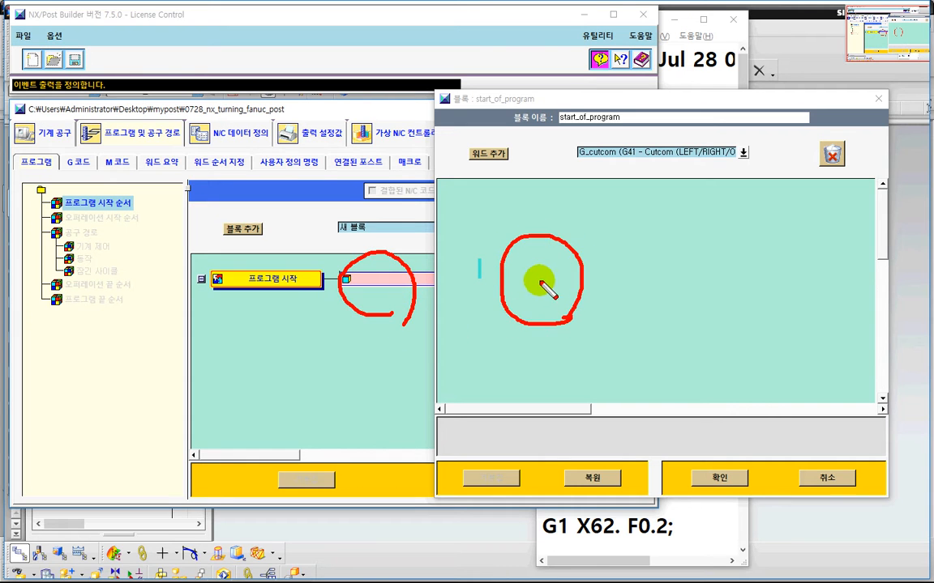
pyautogui.moveTo(531, 264); pyautogui.dragTo(538, 286)
pyautogui.click(538, 308)
pyautogui.press('Escape')
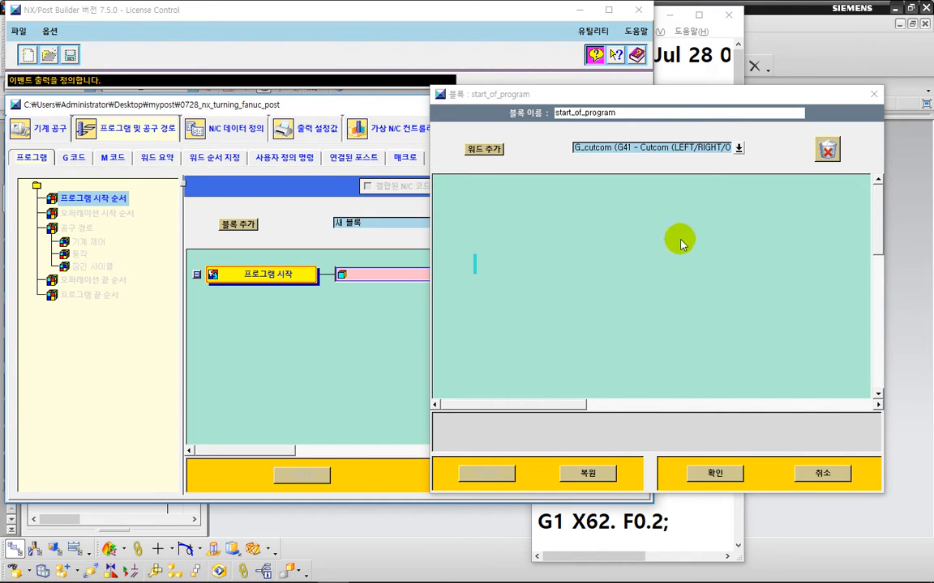
# Step: Add a Text word to the start_of_program block and enter ( Date : ) as its text
pyautogui.click(739, 150)
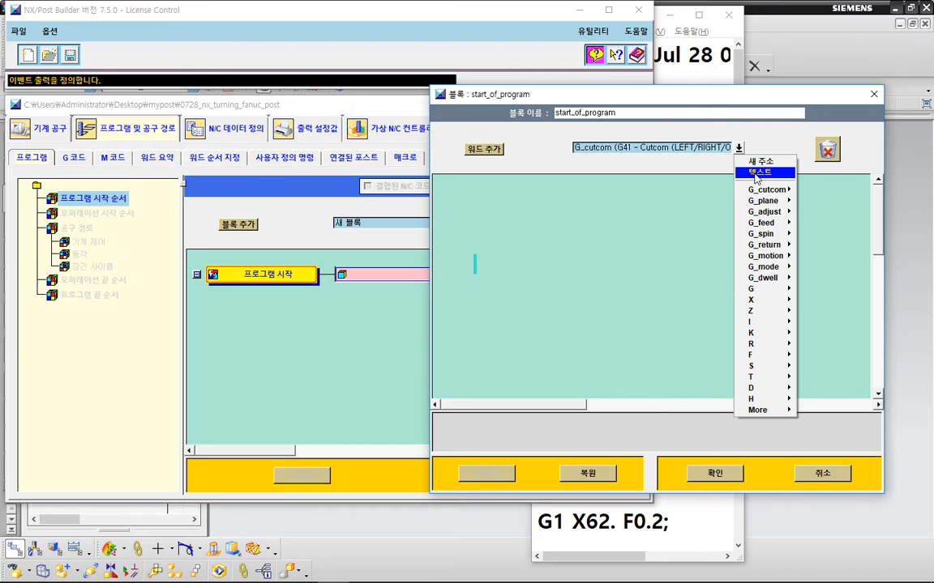
pyautogui.click(755, 173)
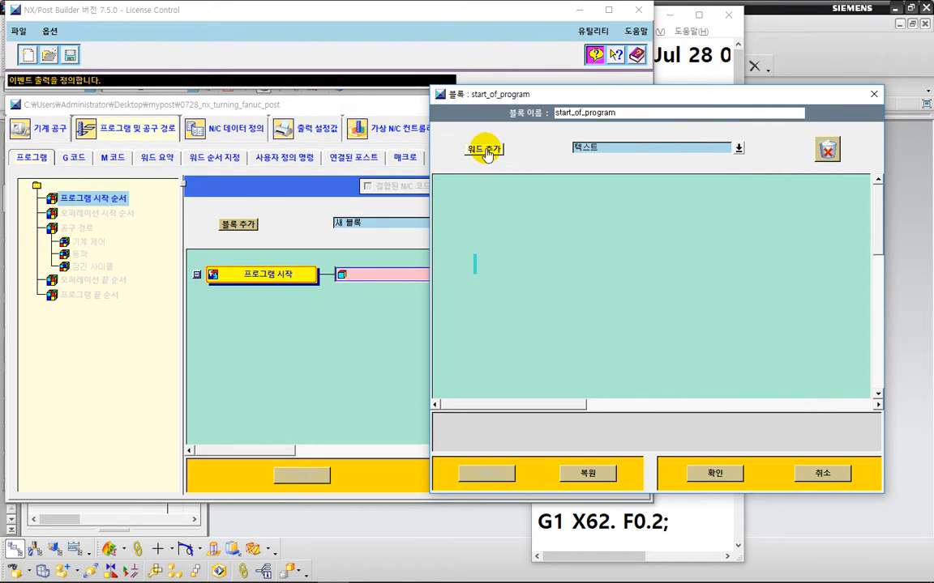
pyautogui.moveTo(484, 149); pyautogui.dragTo(476, 266)
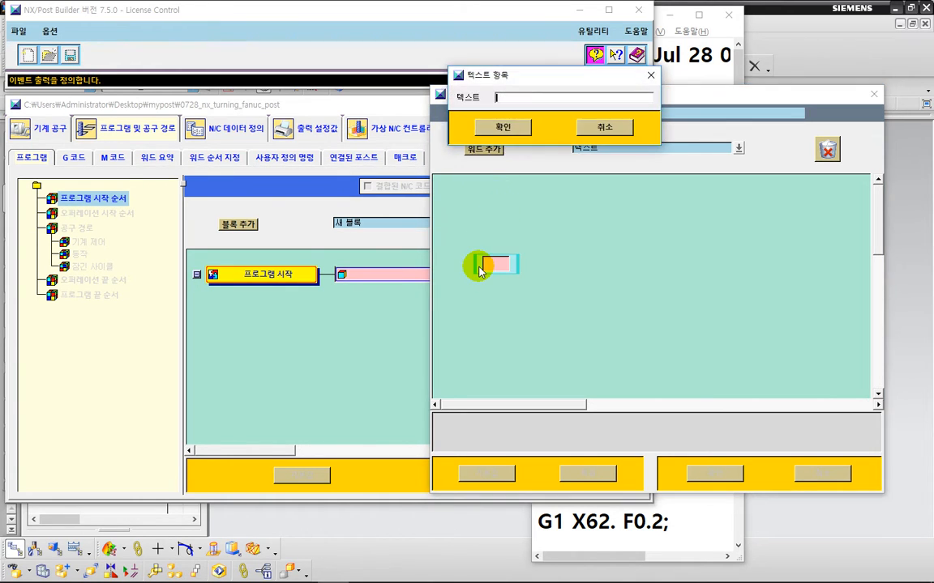
pyautogui.moveTo(540, 82); pyautogui.dragTo(625, 183)
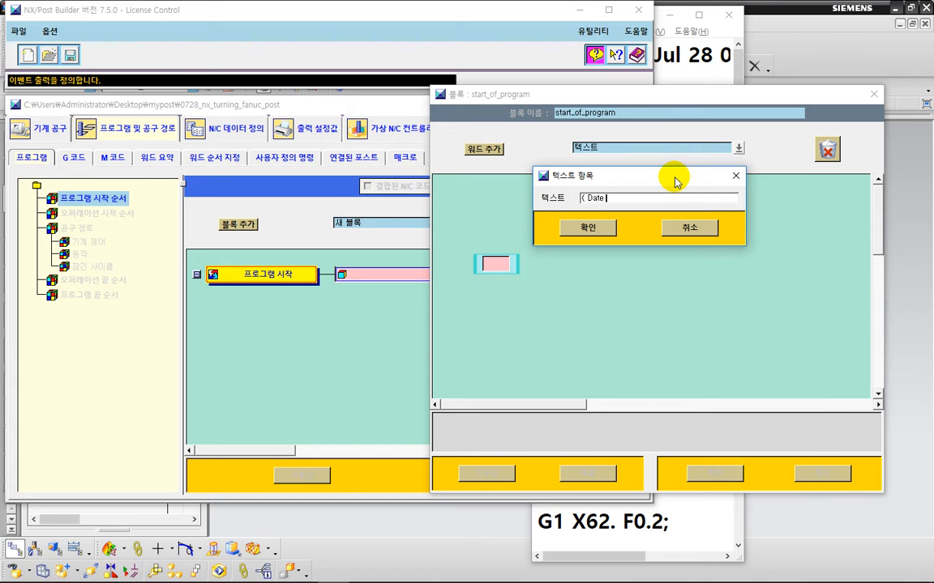
pyautogui.moveTo(675, 180); pyautogui.dragTo(651, 167)
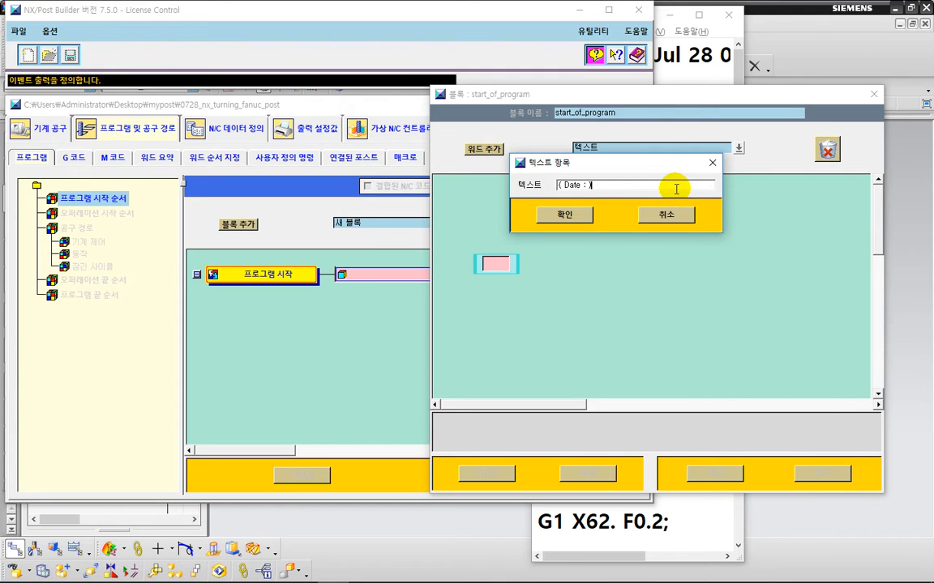
pyautogui.hotkey('ctrl', '2')
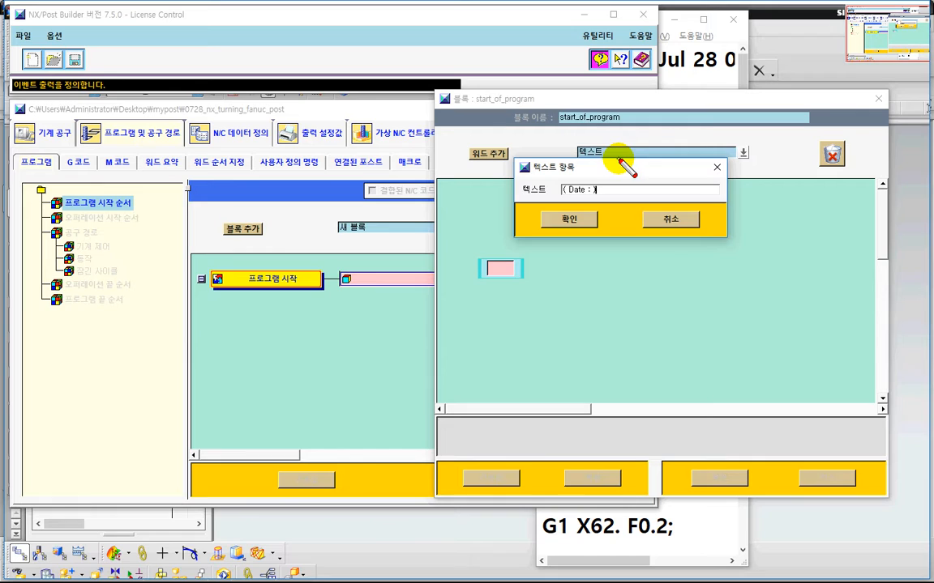
pyautogui.moveTo(618, 158)
pyautogui.mouseDown()
pyautogui.moveTo(582, 165)
pyautogui.moveTo(597, 134)
pyautogui.mouseUp()
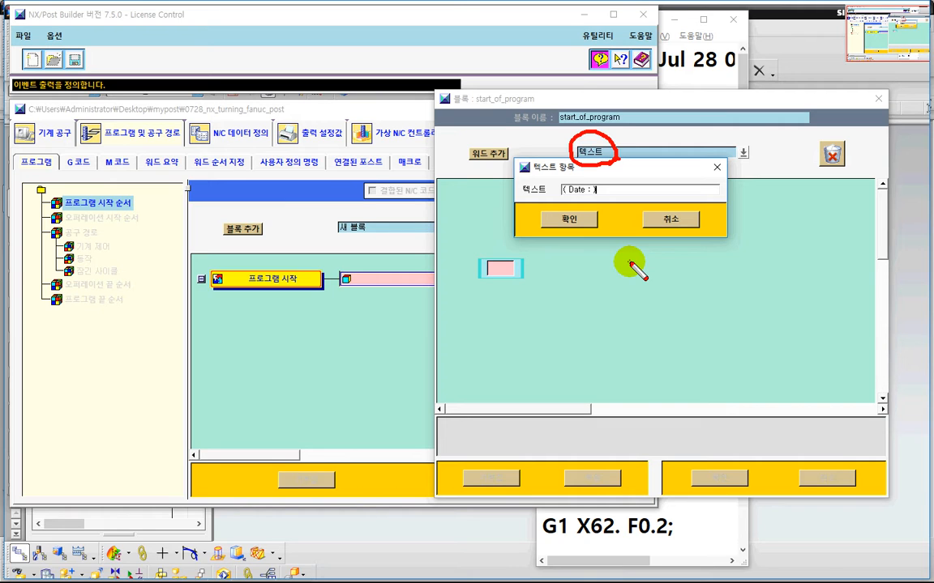
pyautogui.press('Escape')
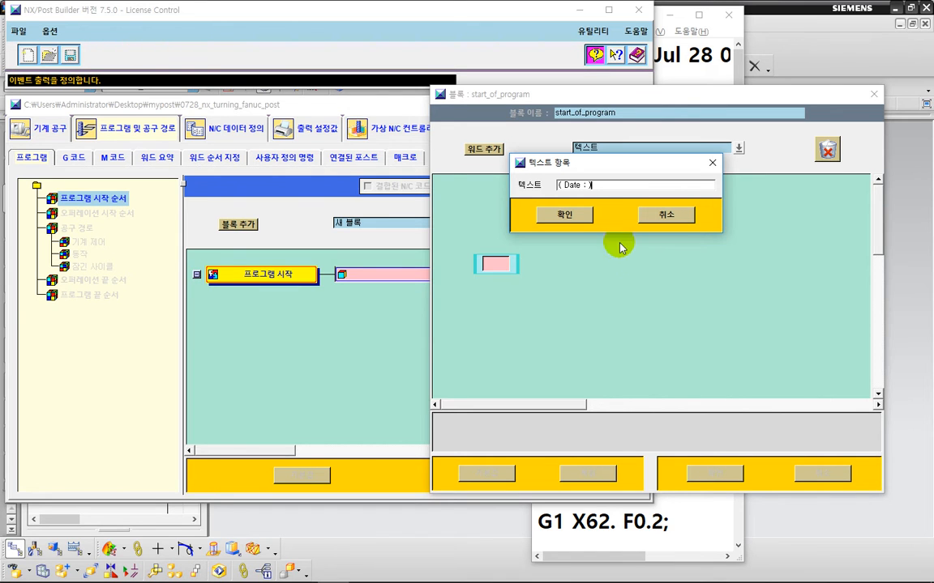
pyautogui.hotkey('ctrl', '2')
pyautogui.moveTo(608, 198)
pyautogui.mouseDown()
pyautogui.moveTo(579, 205)
pyautogui.moveTo(553, 177)
pyautogui.moveTo(567, 165)
pyautogui.moveTo(600, 170)
pyautogui.moveTo(607, 188)
pyautogui.moveTo(592, 184)
pyautogui.mouseUp()
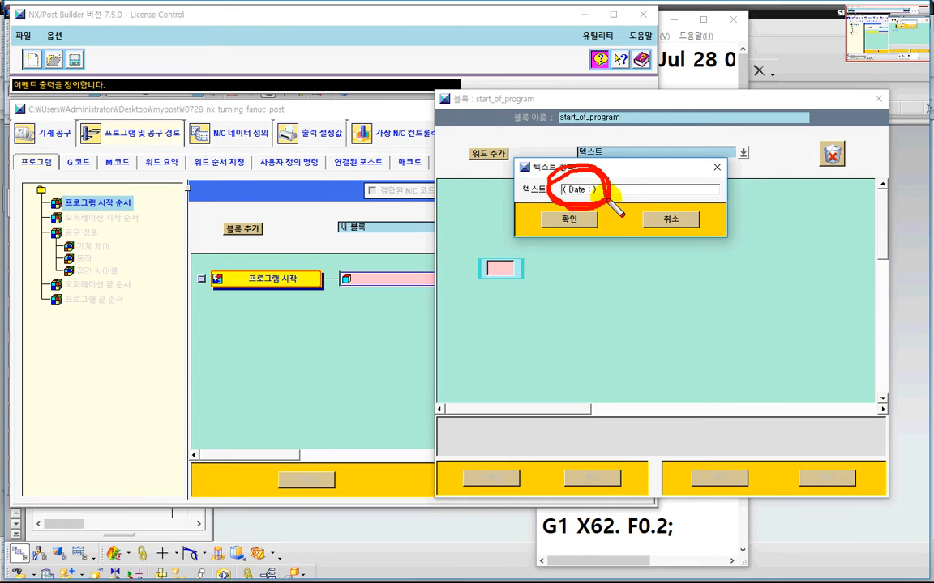
pyautogui.moveTo(694, 169)
pyautogui.mouseDown()
pyautogui.moveTo(675, 198)
pyautogui.moveTo(715, 188)
pyautogui.moveTo(688, 243)
pyautogui.moveTo(698, 220)
pyautogui.mouseUp()
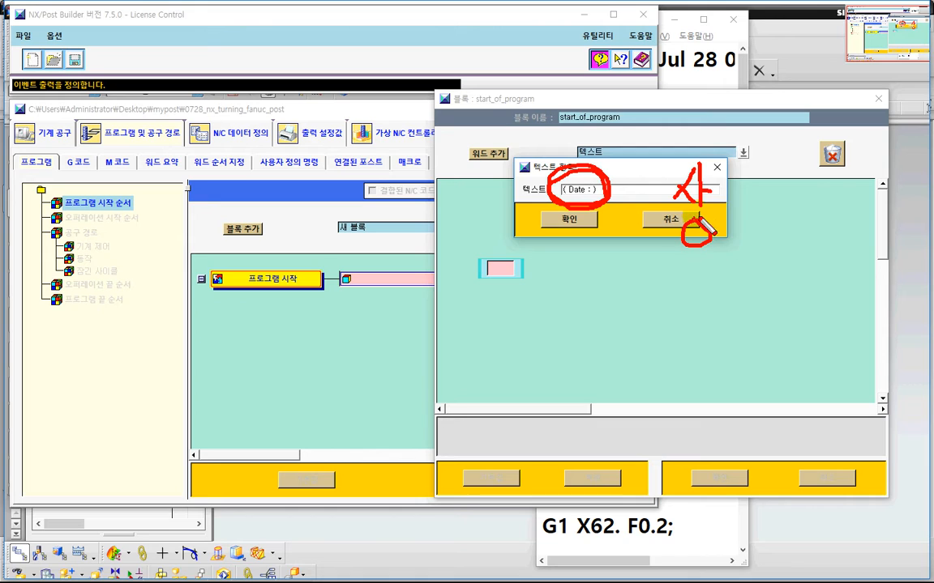
pyautogui.moveTo(747, 175)
pyautogui.mouseDown()
pyautogui.moveTo(728, 200)
pyautogui.moveTo(768, 211)
pyautogui.moveTo(741, 240)
pyautogui.mouseUp()
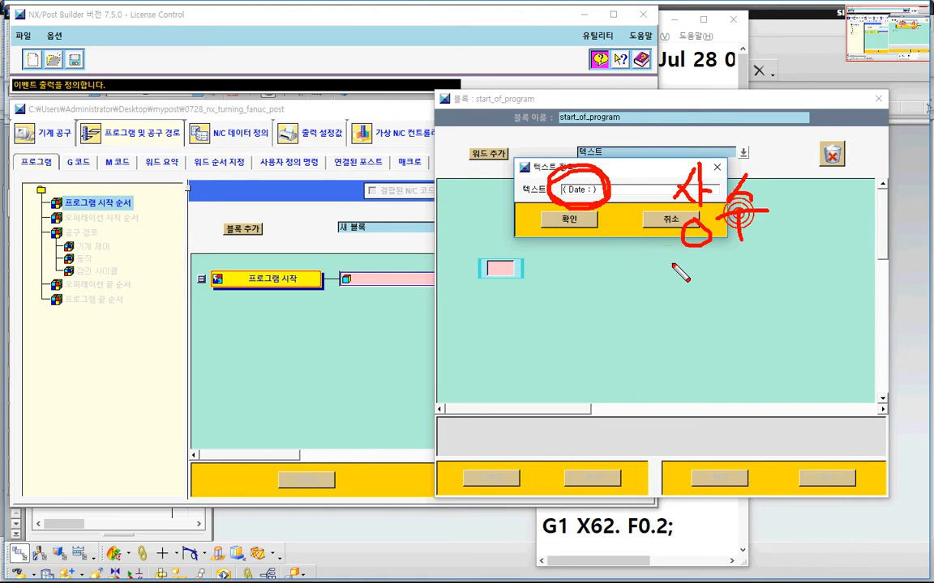
pyautogui.moveTo(667, 261); pyautogui.dragTo(788, 256)
pyautogui.moveTo(676, 294)
pyautogui.mouseDown()
pyautogui.moveTo(673, 333)
pyautogui.moveTo(817, 338)
pyautogui.mouseUp()
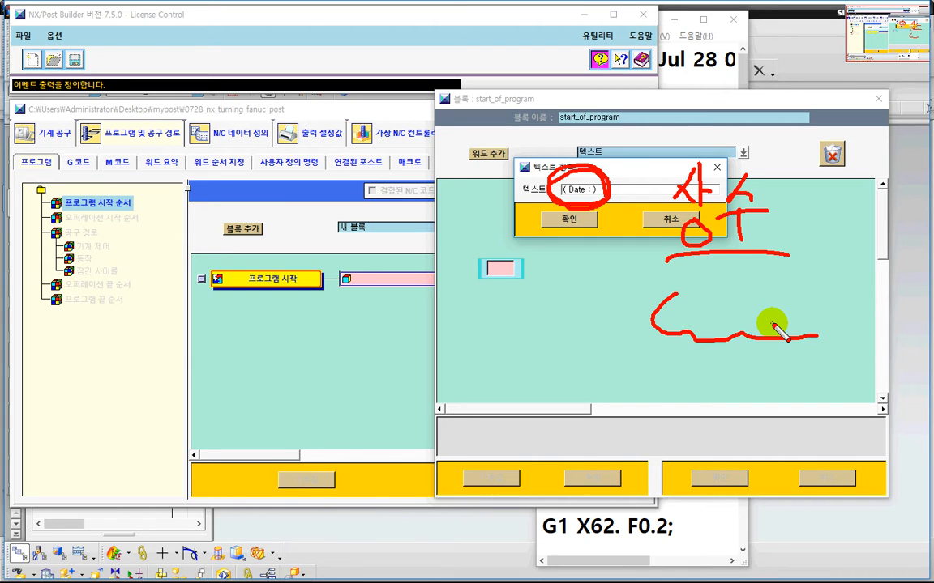
pyautogui.press('Escape')
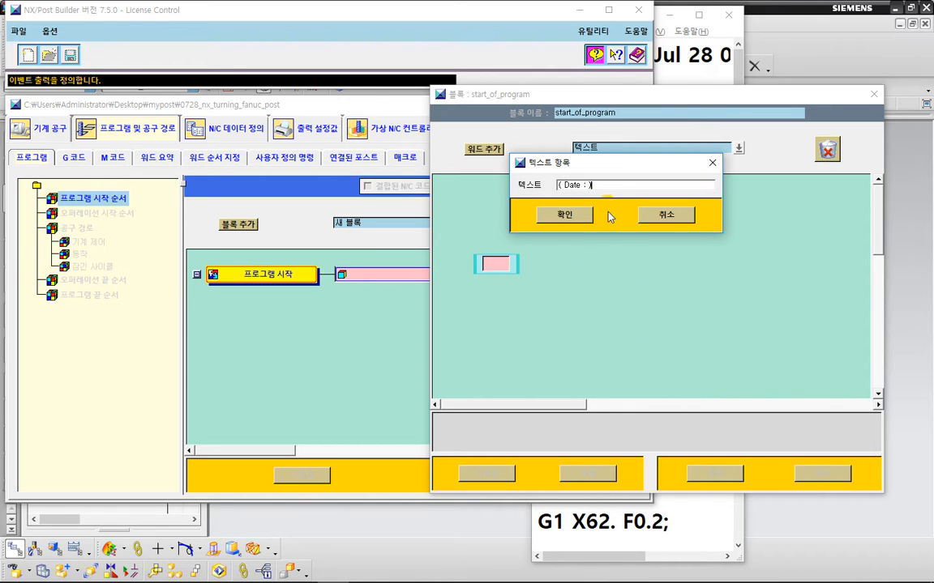
# Step: Confirm the ( Date : ) text entry and close the start_of_program block editor
pyautogui.click(560, 214)
pyautogui.click(706, 471)
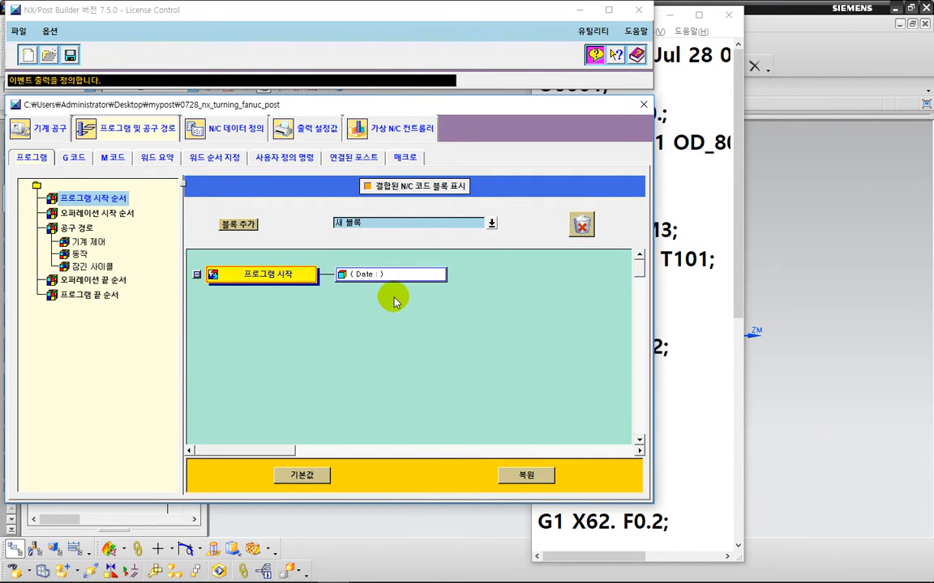
# Step: Open the start_of_program block and its ( Date : ) text word to review them, confirming both dialogs
pyautogui.click(375, 275)
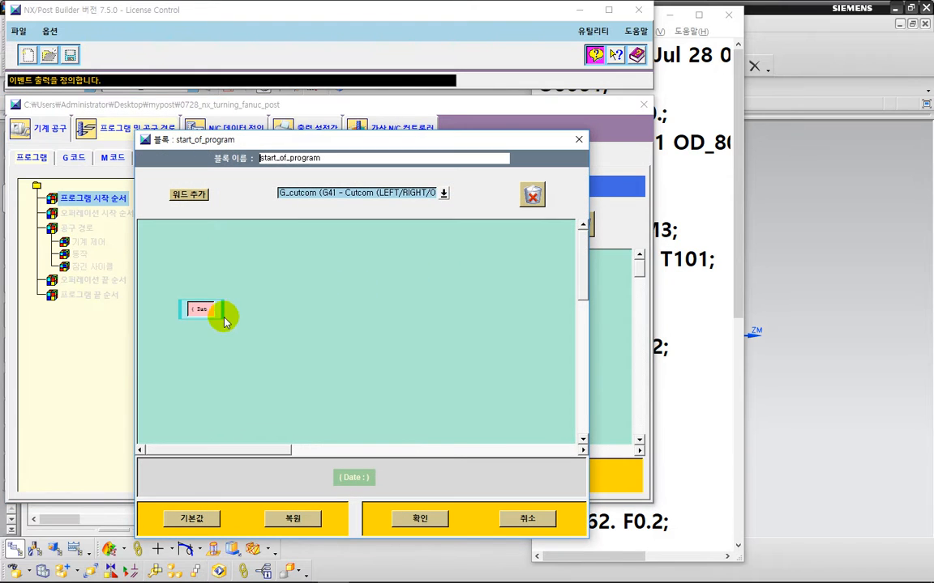
pyautogui.rightClick(209, 311)
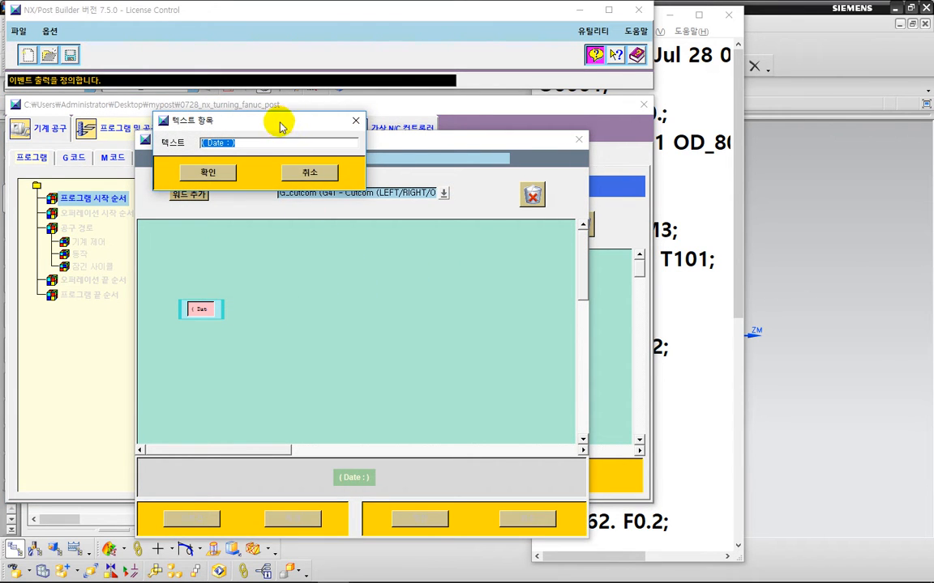
pyautogui.moveTo(277, 125); pyautogui.dragTo(375, 127)
pyautogui.click(331, 144)
pyautogui.moveTo(330, 160)
pyautogui.mouseDown()
pyautogui.moveTo(293, 138)
pyautogui.moveTo(349, 160)
pyautogui.moveTo(299, 163)
pyautogui.mouseUp()
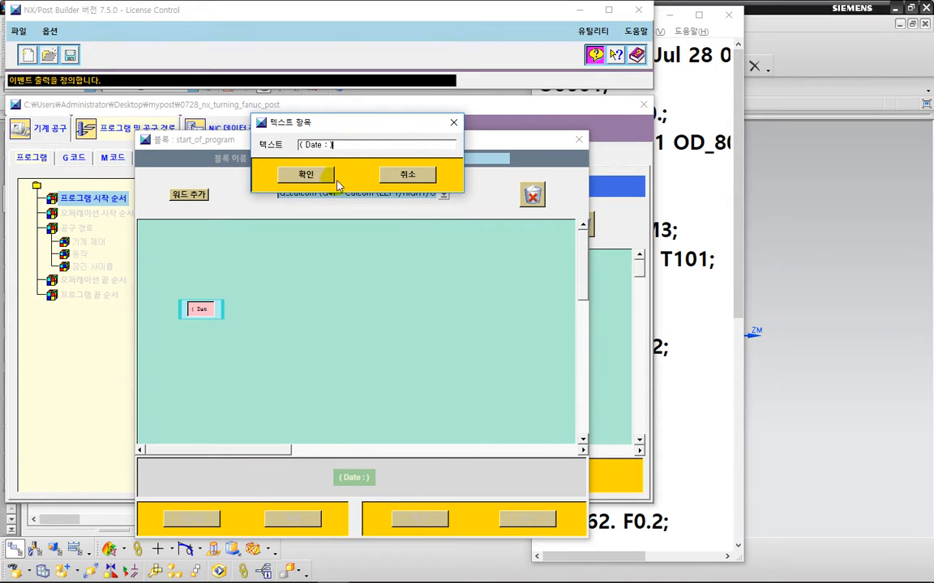
pyautogui.click(320, 180)
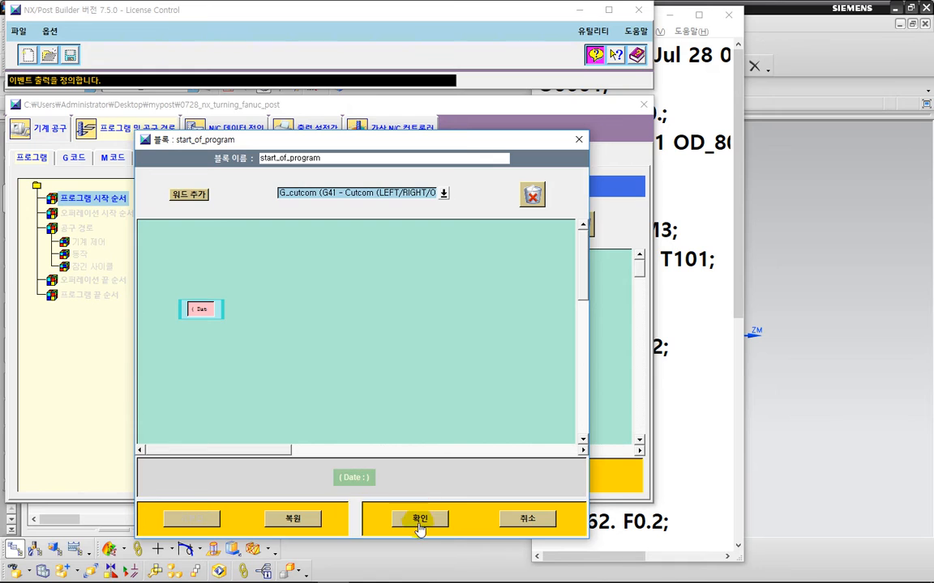
pyautogui.click(419, 523)
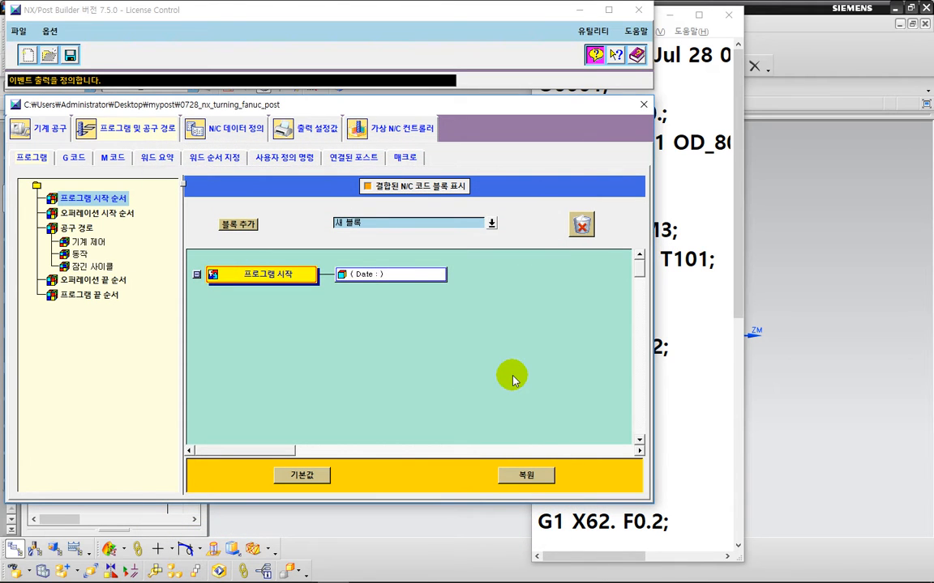
# Step: Save the post, confirming the license selection dialog
pyautogui.click(70, 55)
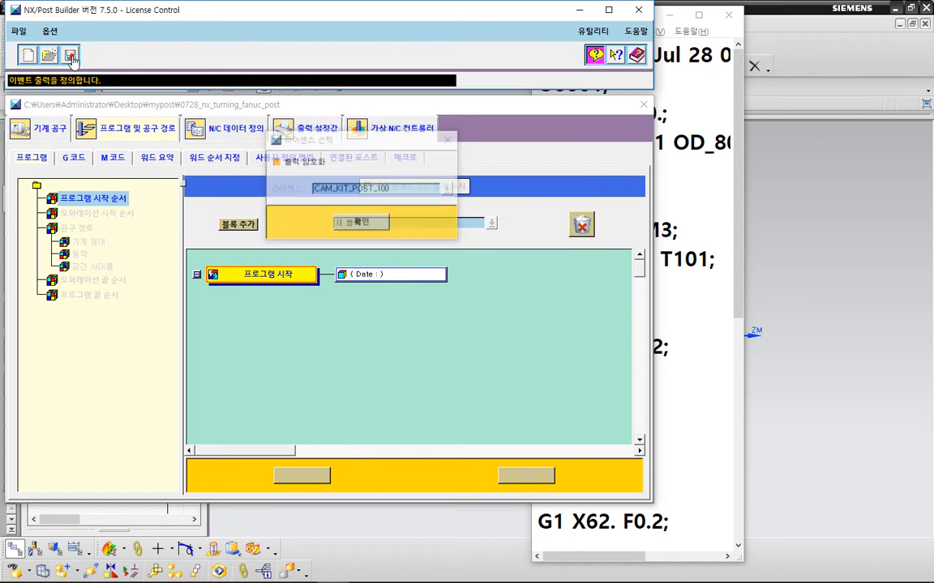
pyautogui.click(361, 222)
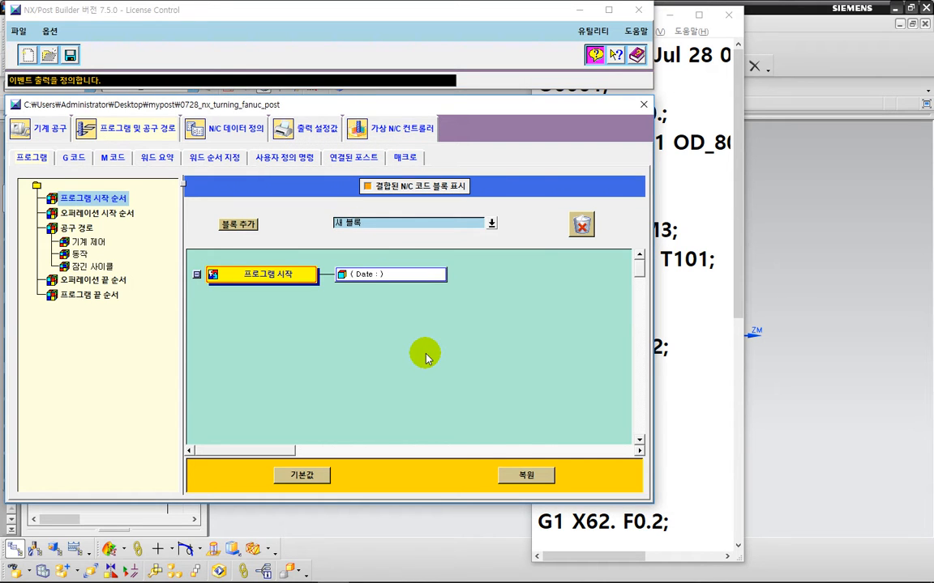
pyautogui.hotkey('ctrl', '2')
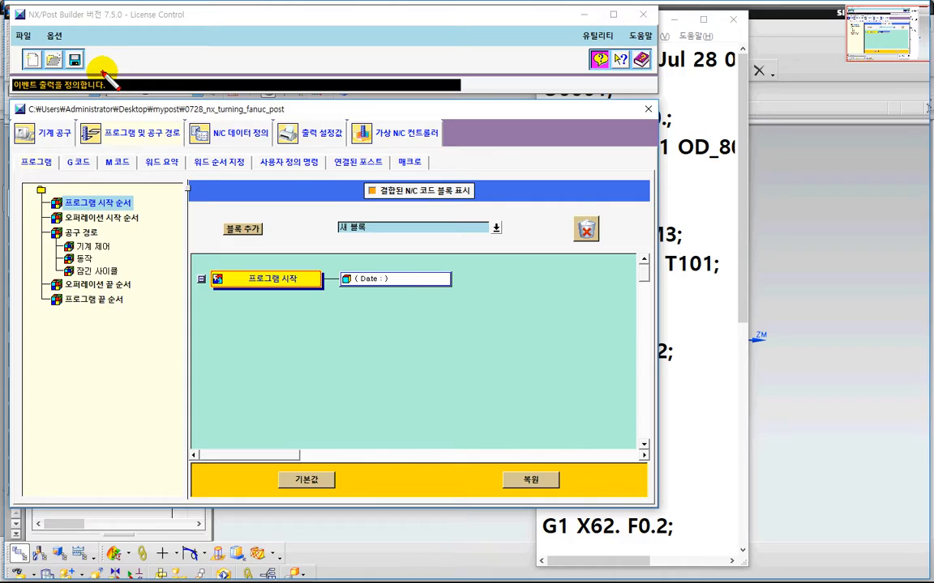
pyautogui.moveTo(97, 63)
pyautogui.mouseDown()
pyautogui.moveTo(64, 57)
pyautogui.moveTo(99, 74)
pyautogui.mouseUp()
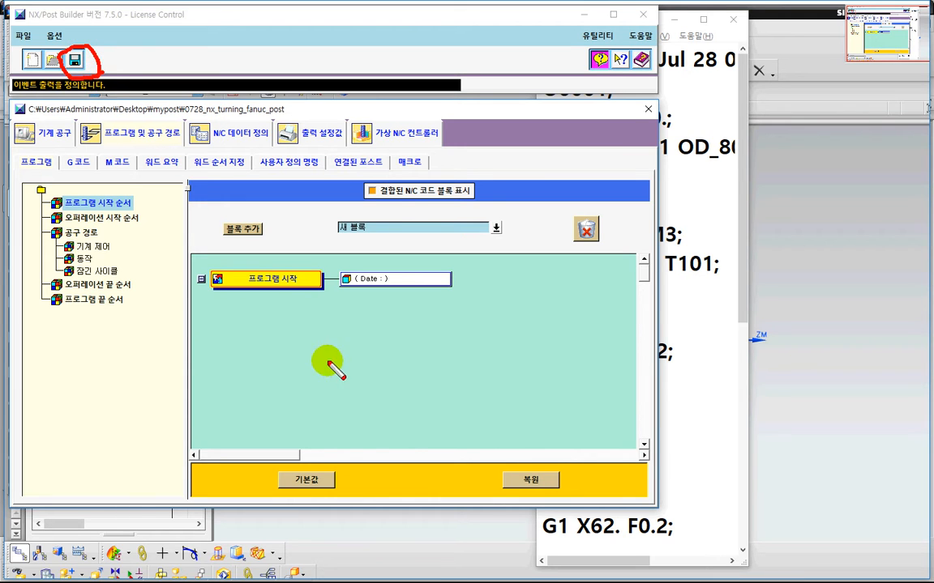
pyautogui.press('Escape')
pyautogui.hotkey('ctrl', 's')
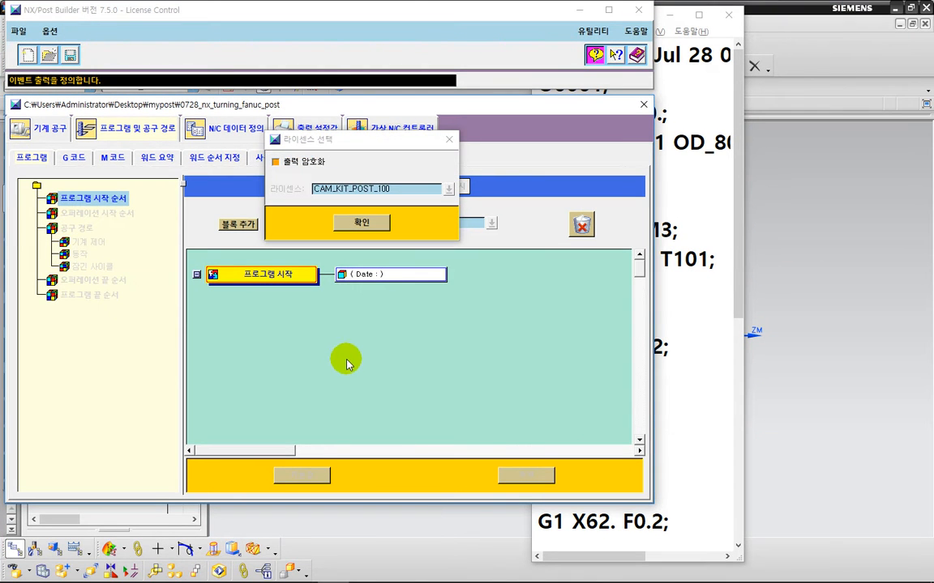
pyautogui.click(361, 221)
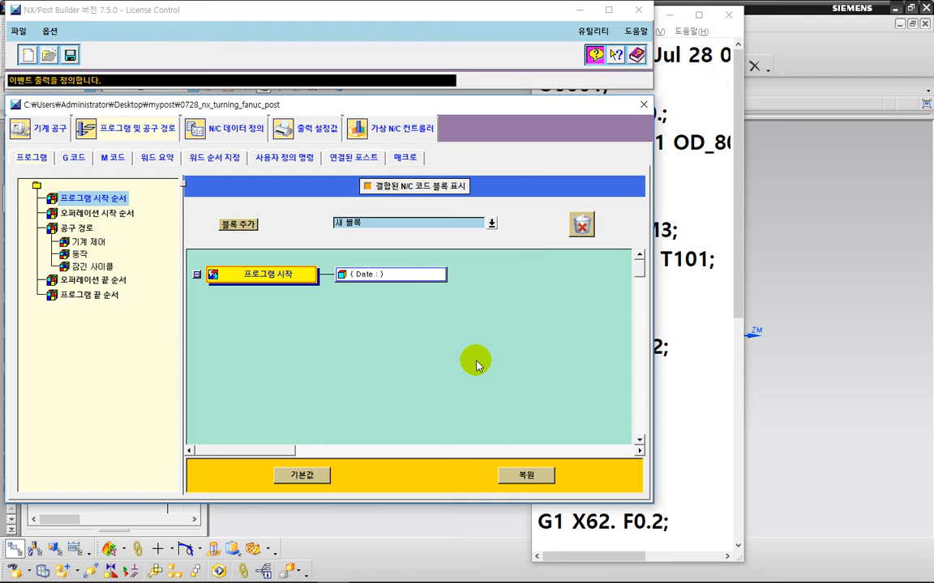
pyautogui.hotkey('ctrl', '2')
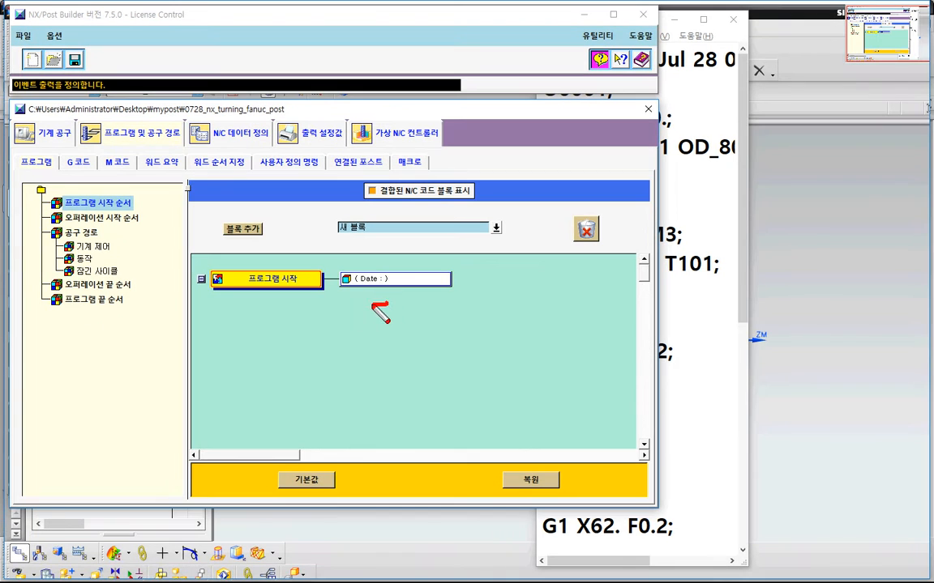
pyautogui.moveTo(387, 304)
pyautogui.mouseDown()
pyautogui.moveTo(350, 261)
pyautogui.moveTo(393, 300)
pyautogui.mouseUp()
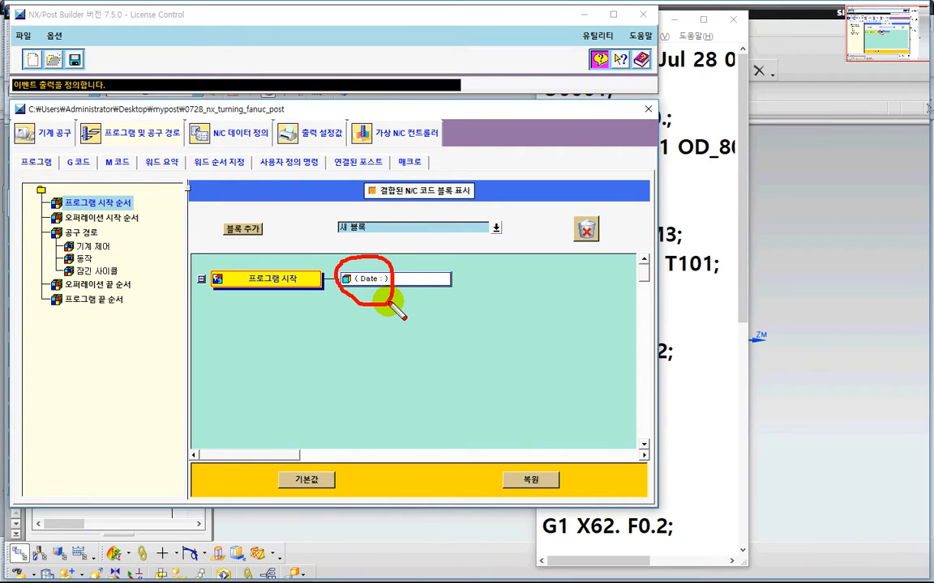
pyautogui.press('Escape')
# Step: Switch to NX and postprocess the PROGRAM group with the 0728_nx_turning_fanuc_post postprocessor
pyautogui.hotkey('alt', 'Tab')
pyautogui.hotkey('alt', 'Tab')
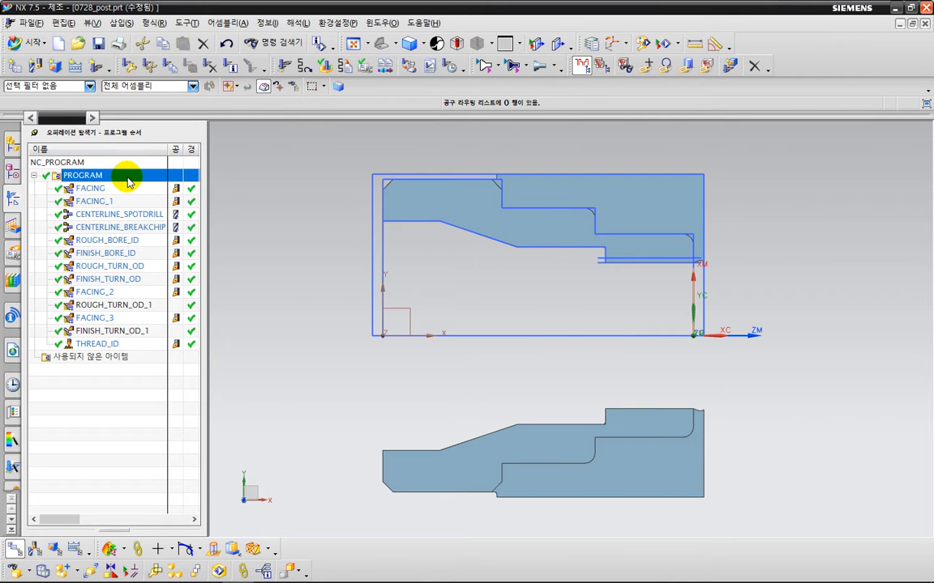
pyautogui.rightClick(127, 183)
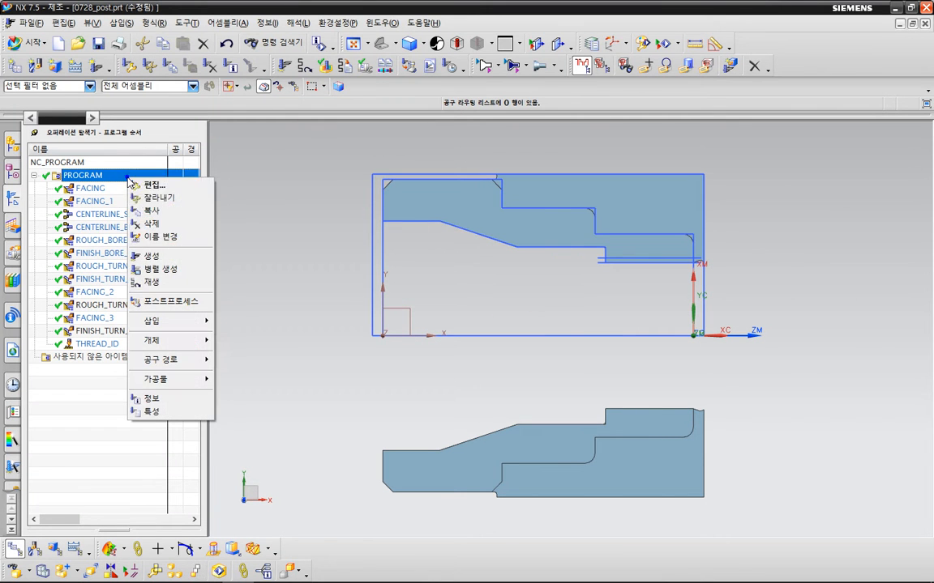
pyautogui.click(180, 300)
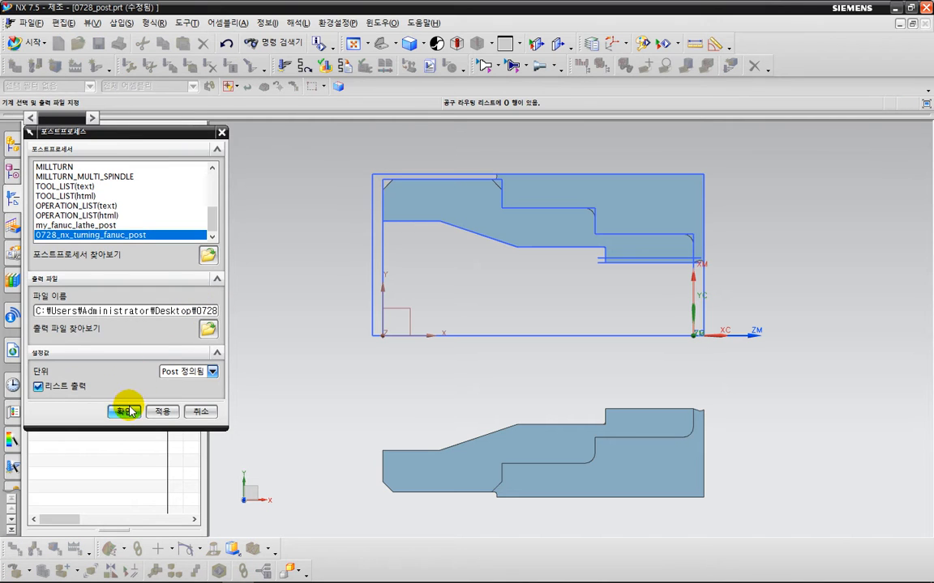
pyautogui.click(128, 409)
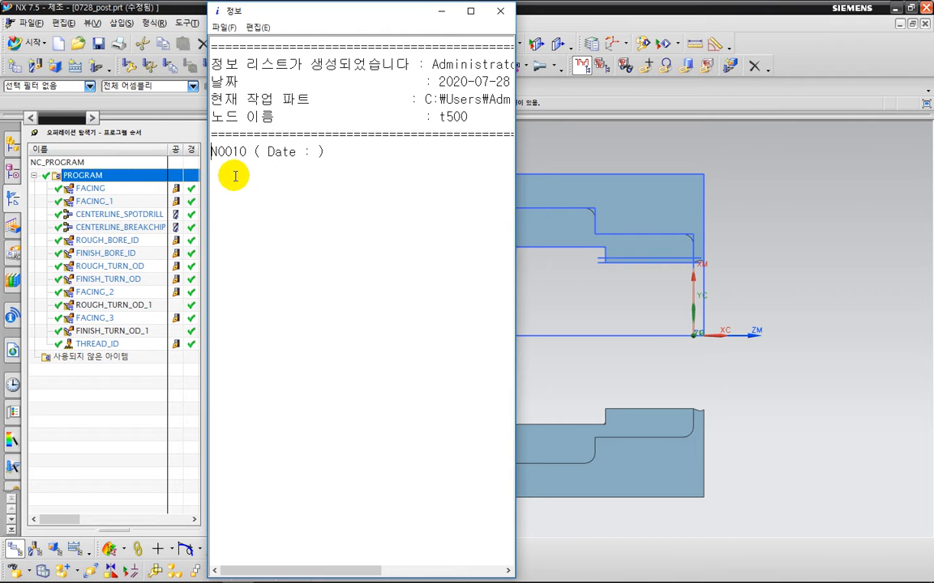
# Step: Examine the first output line in the postprocessed information window and reposition that window
pyautogui.hotkey('ctrl', '2')
pyautogui.moveTo(204, 168); pyautogui.dragTo(256, 172)
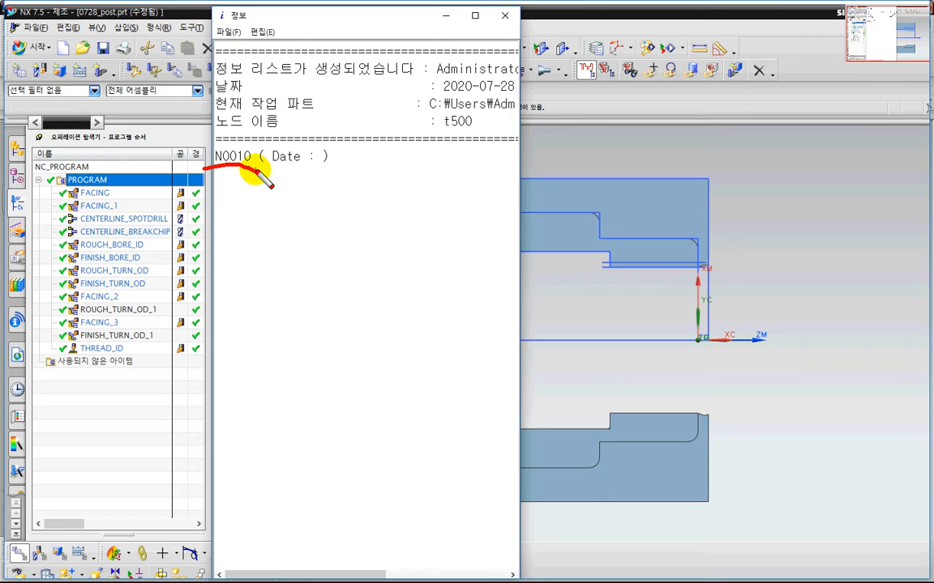
pyautogui.moveTo(248, 139); pyautogui.dragTo(222, 180)
pyautogui.moveTo(214, 138); pyautogui.dragTo(248, 184)
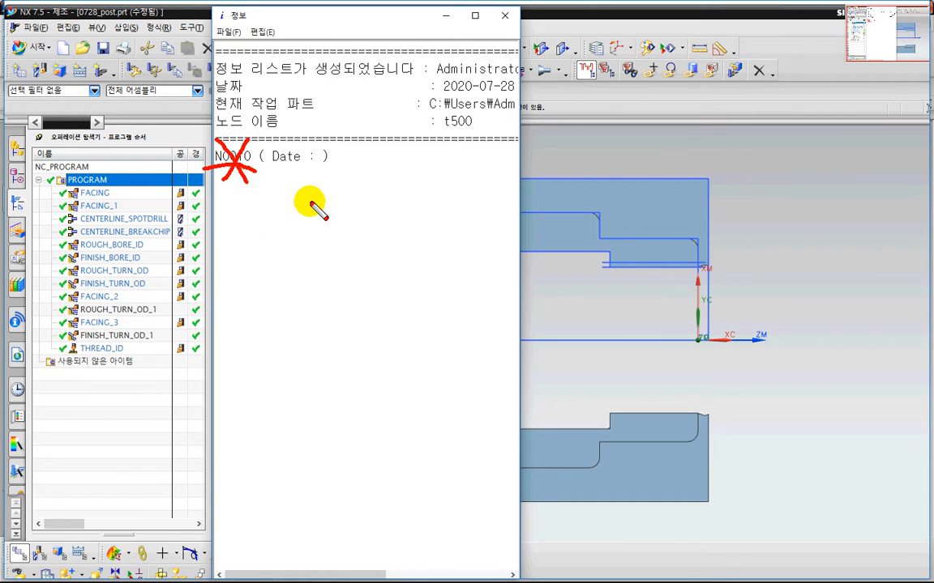
pyautogui.moveTo(267, 172); pyautogui.dragTo(332, 175)
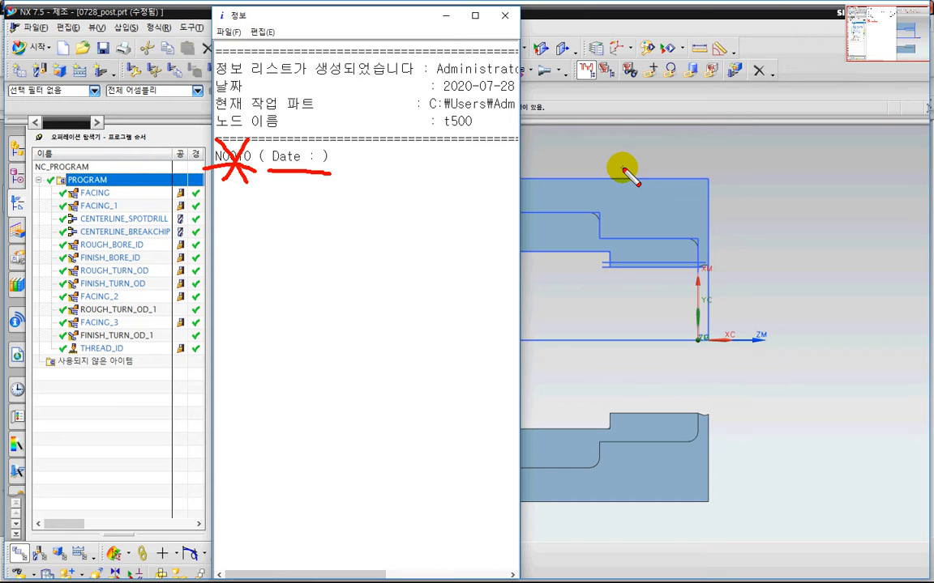
pyautogui.press('Escape')
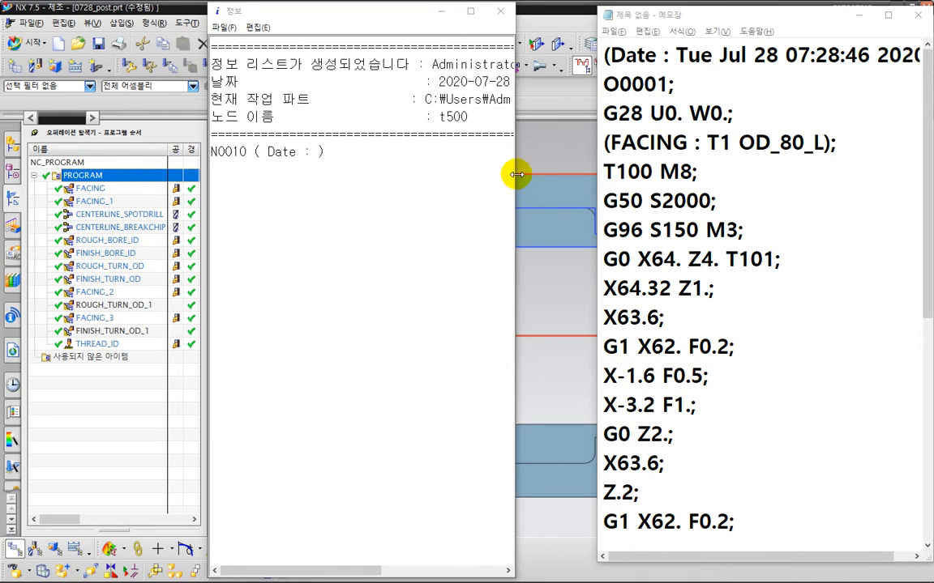
pyautogui.moveTo(410, 16); pyautogui.dragTo(460, 14)
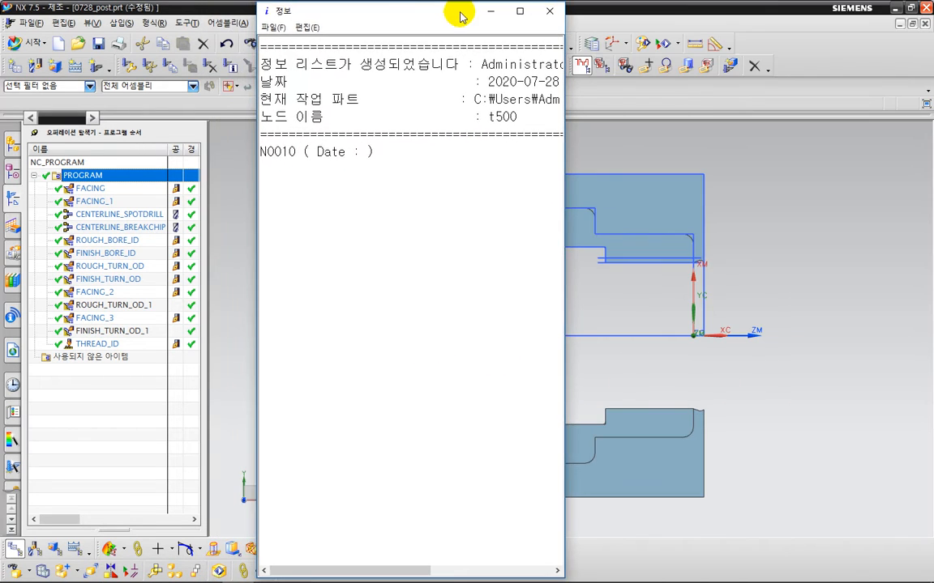
# Step: Compare the postprocessed output with the reference NC code header lines shown in Notepad
pyautogui.hotkey('alt', 'Tab')
pyautogui.press('Tab')
pyautogui.press('Tab')
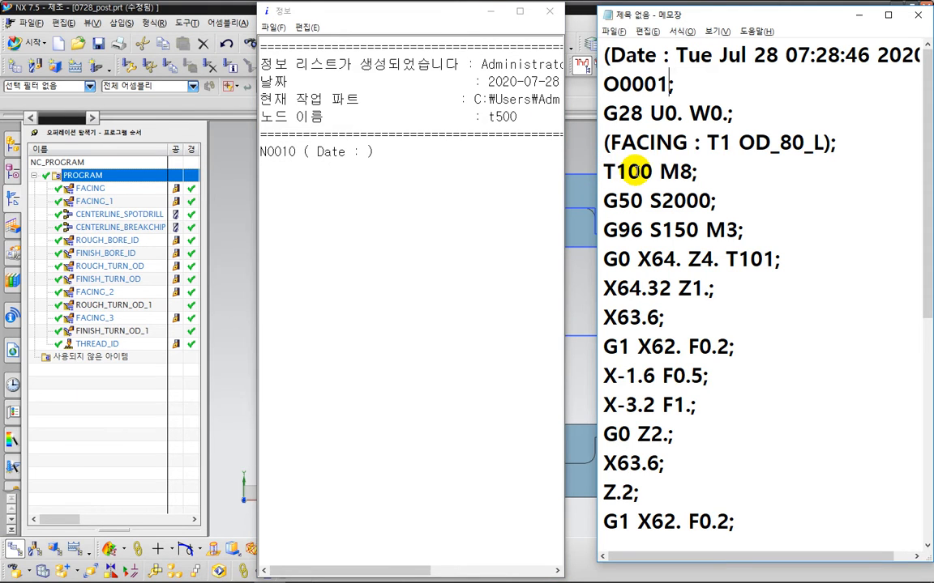
pyautogui.hotkey('ctrl', '2')
pyautogui.moveTo(652, 87); pyautogui.dragTo(660, 443)
pyautogui.moveTo(635, 412)
pyautogui.mouseDown()
pyautogui.moveTo(664, 443)
pyautogui.moveTo(683, 430)
pyautogui.mouseUp()
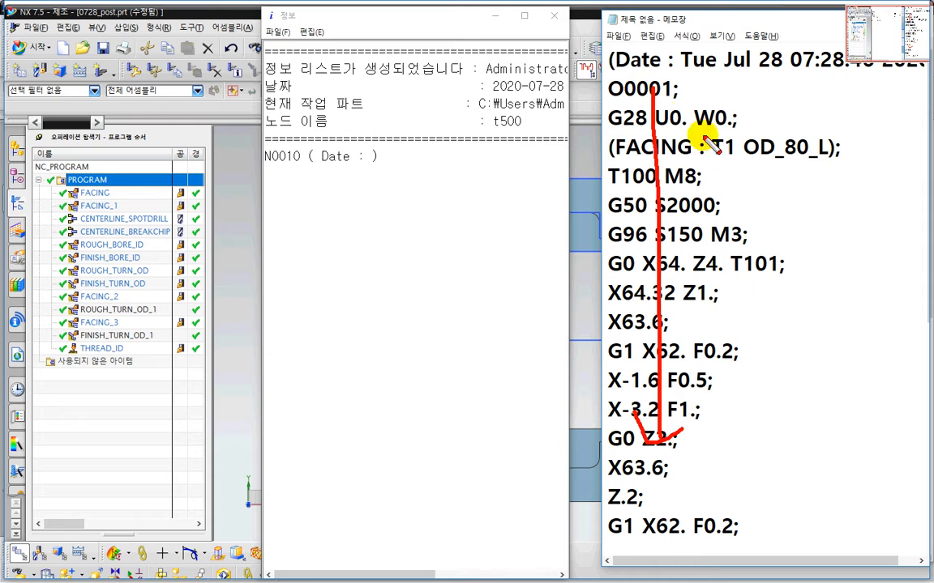
pyautogui.moveTo(598, 74); pyautogui.dragTo(766, 79)
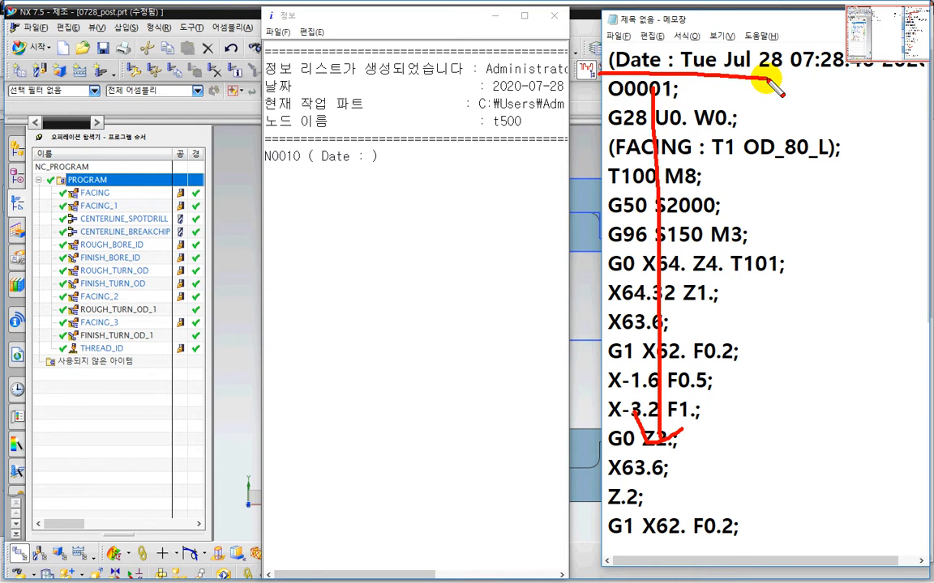
pyautogui.press('Escape')
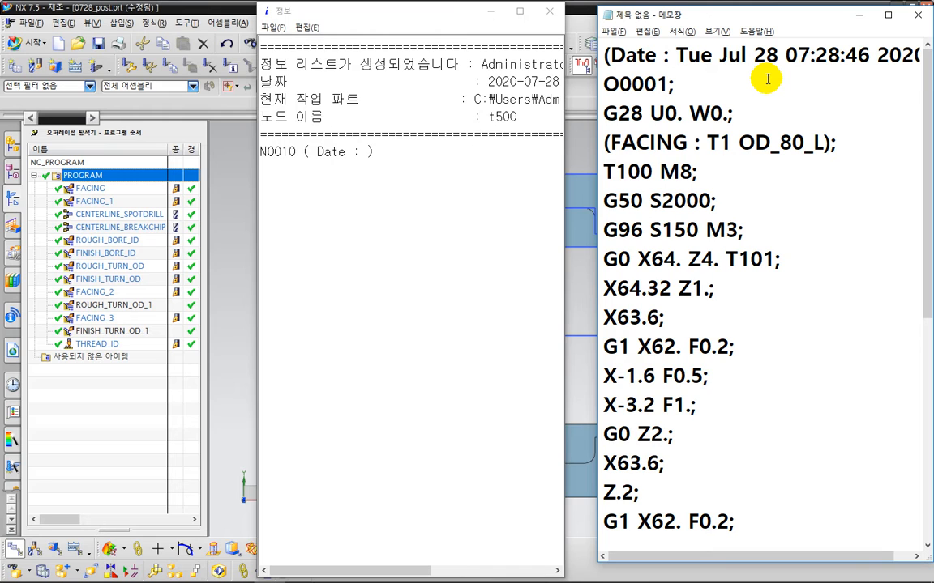
pyautogui.hotkey('ctrl', '2')
pyautogui.moveTo(713, 52)
pyautogui.mouseDown()
pyautogui.moveTo(725, 348)
pyautogui.moveTo(762, 345)
pyautogui.mouseUp()
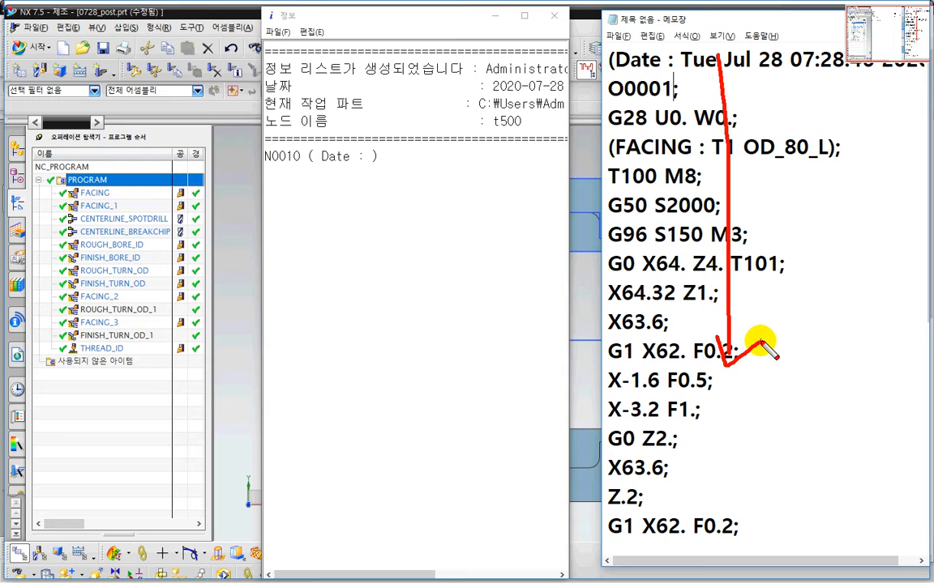
pyautogui.press('Escape')
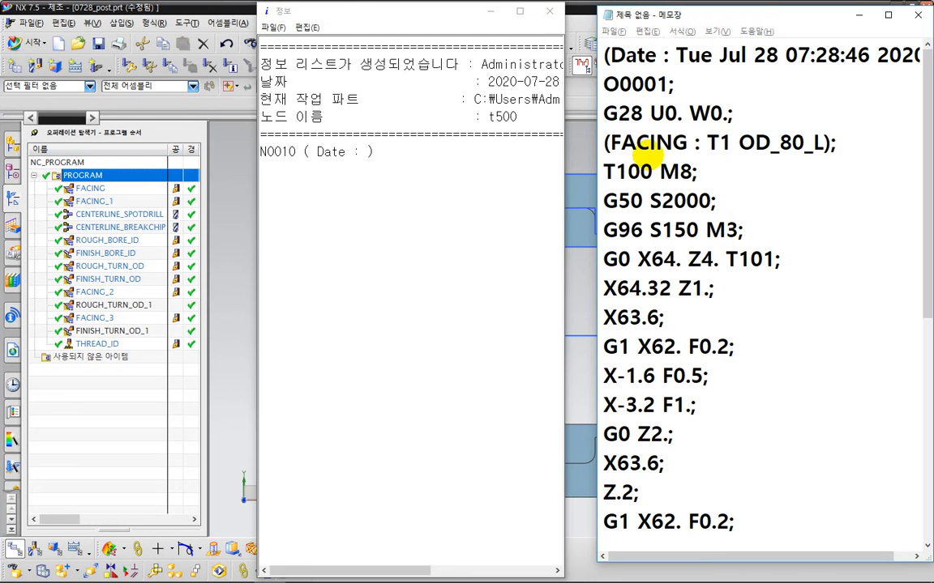
pyautogui.hotkey('ctrl', '2')
pyautogui.moveTo(594, 129); pyautogui.dragTo(727, 120)
pyautogui.press('Escape')
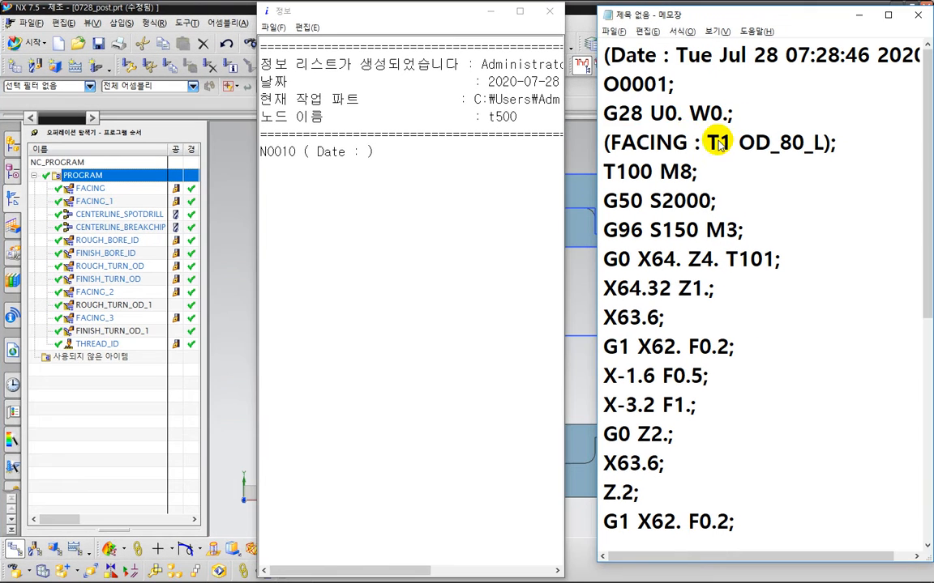
pyautogui.hotkey('ctrl', '2')
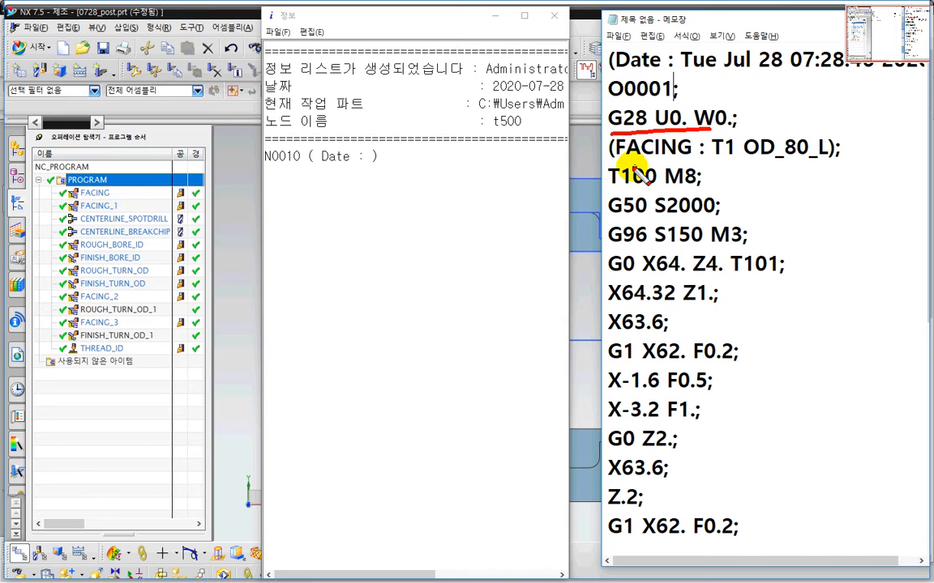
pyautogui.moveTo(604, 194); pyautogui.dragTo(718, 204)
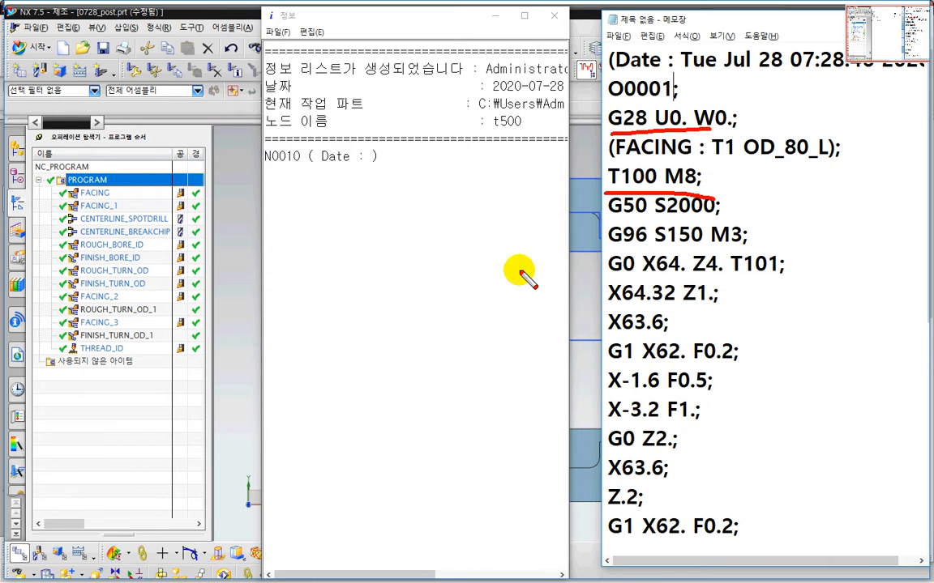
pyautogui.press('Escape')
# Step: Open the Date comment block in the Program Start Sequence, inspect its word list options, and close the block
pyautogui.moveTo(246, 579)
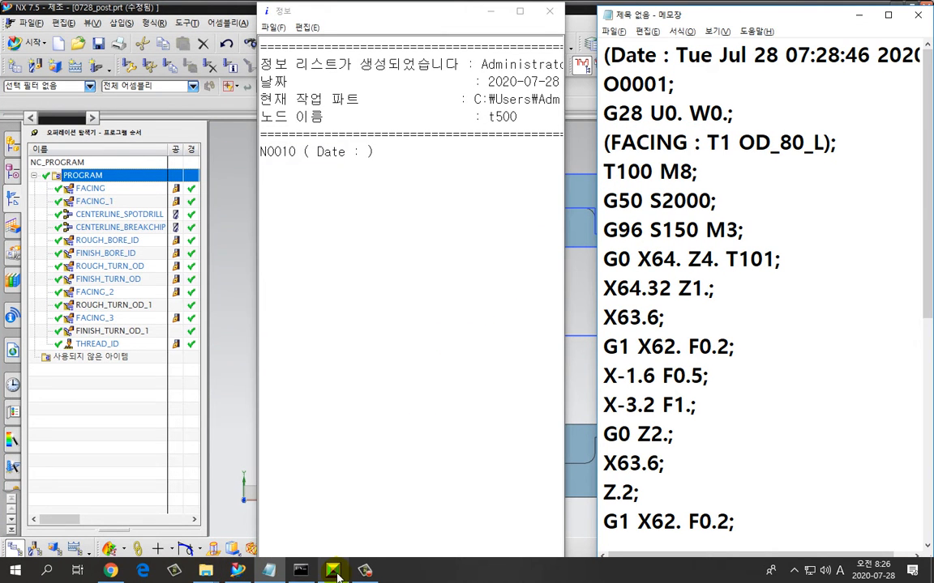
pyautogui.click(301, 570)
pyautogui.click(358, 391)
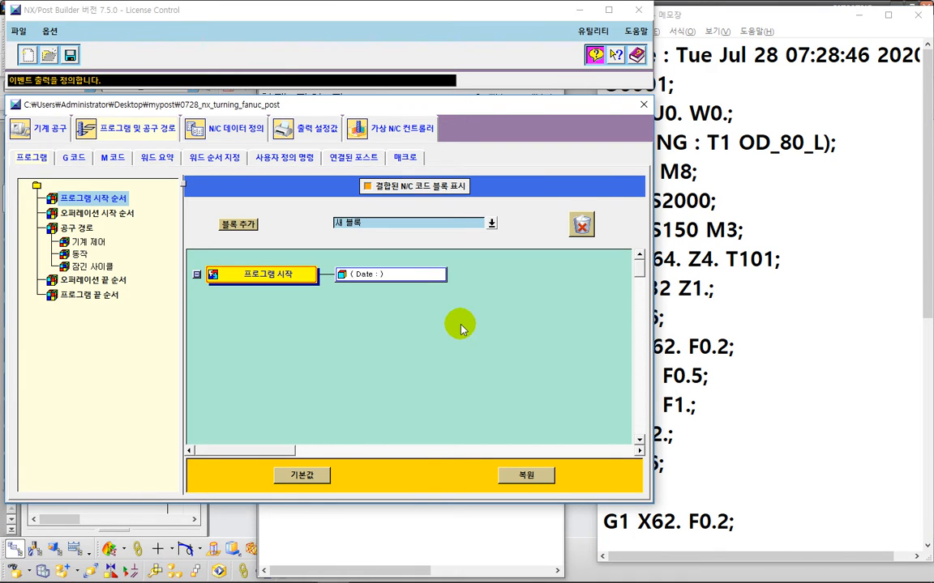
pyautogui.hotkey('ctrl', '2')
pyautogui.moveTo(373, 241)
pyautogui.mouseDown()
pyautogui.moveTo(324, 235)
pyautogui.moveTo(350, 240)
pyautogui.moveTo(375, 279)
pyautogui.moveTo(386, 261)
pyautogui.mouseUp()
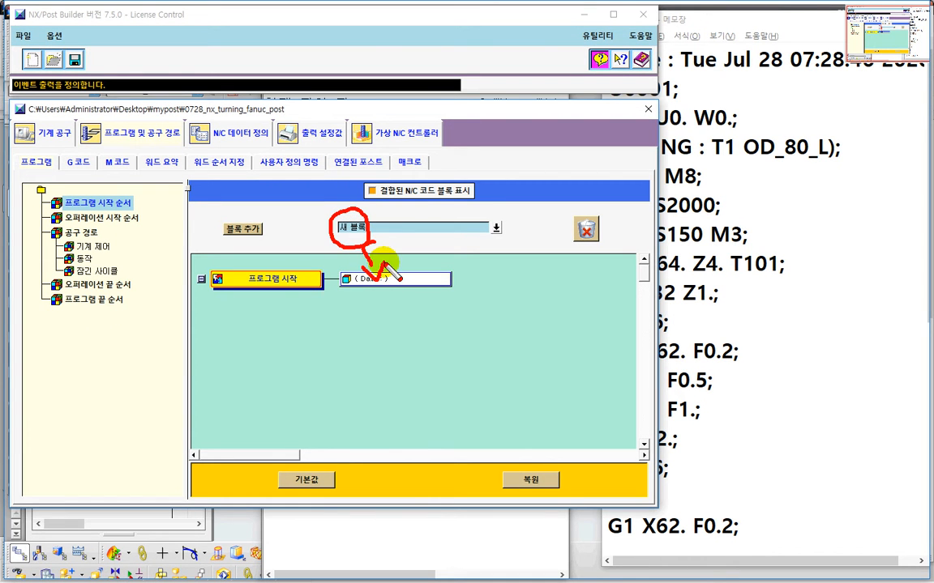
pyautogui.press('Escape')
pyautogui.click(390, 280)
pyautogui.click(392, 284)
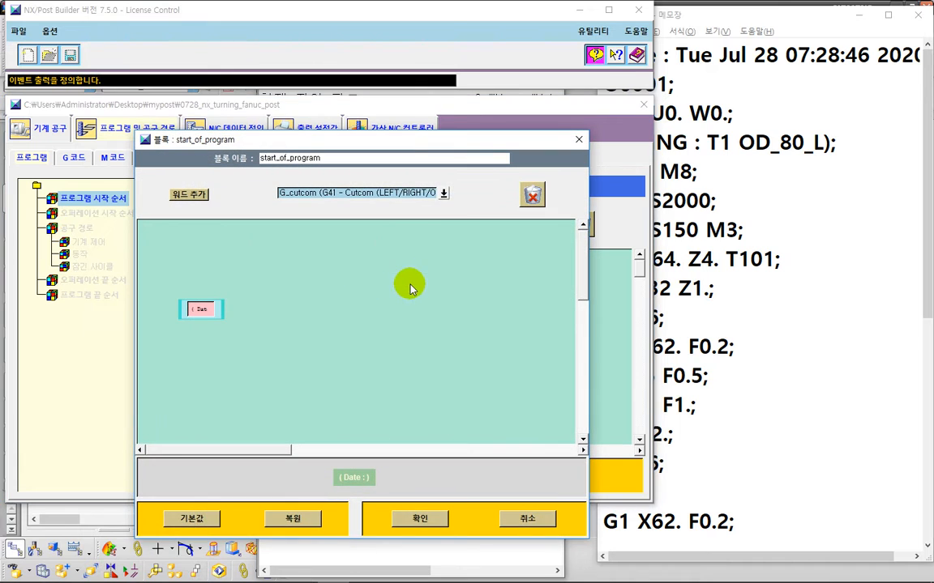
pyautogui.click(444, 197)
pyautogui.hotkey('ctrl', '2')
pyautogui.moveTo(492, 232)
pyautogui.mouseDown()
pyautogui.moveTo(458, 219)
pyautogui.moveTo(496, 229)
pyautogui.mouseUp()
pyautogui.moveTo(234, 219); pyautogui.dragTo(250, 298)
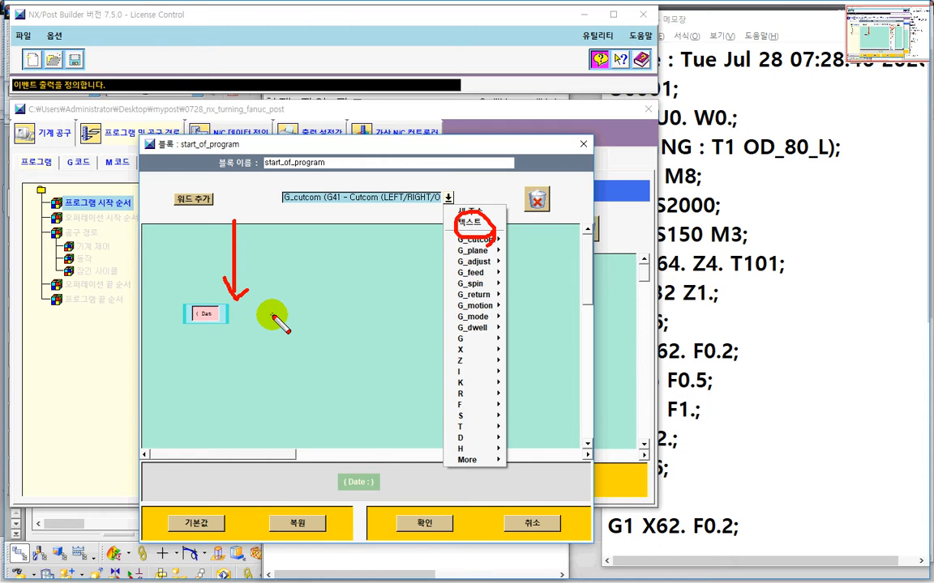
pyautogui.press('Escape')
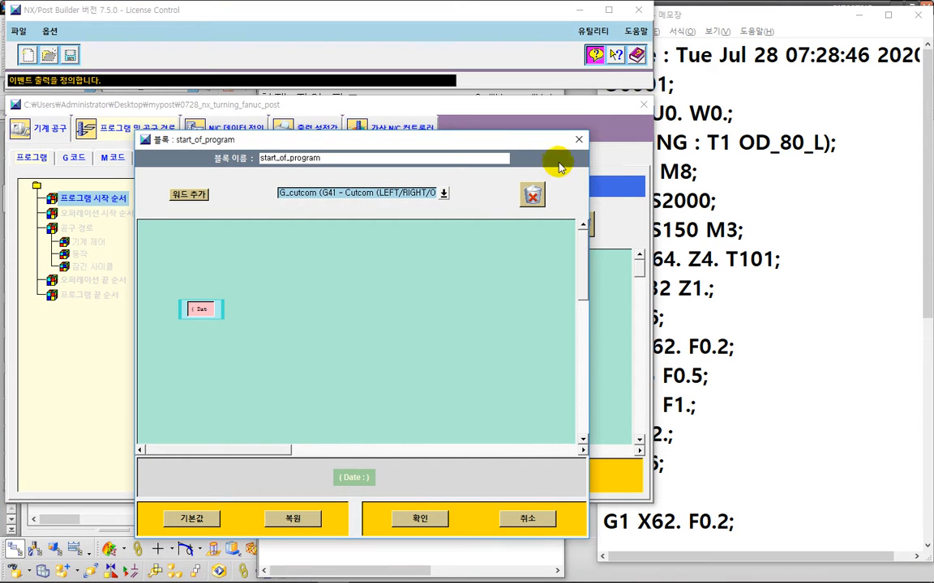
pyautogui.click(580, 144)
# Step: Examine the reference NC header in Notepad, focusing on the O0001 program number line, and move Notepad aside
pyautogui.click(762, 186)
pyautogui.click(385, 339)
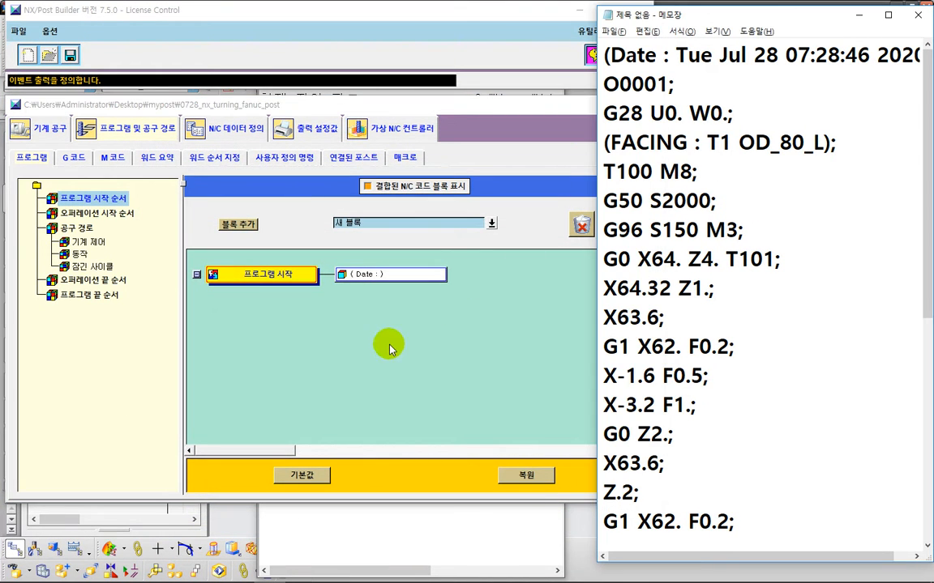
pyautogui.click(782, 162)
pyautogui.hotkey('ctrl', '2')
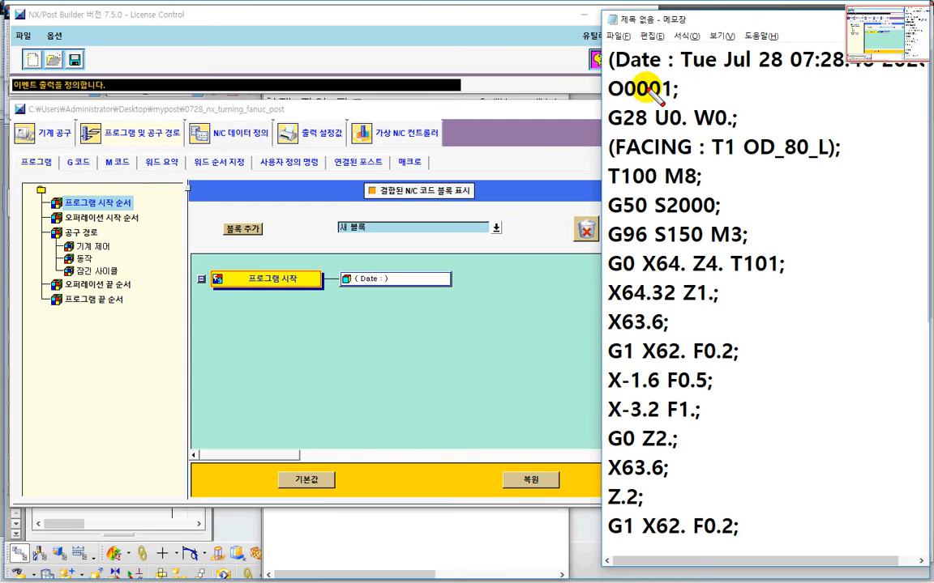
pyautogui.moveTo(600, 75); pyautogui.dragTo(783, 71)
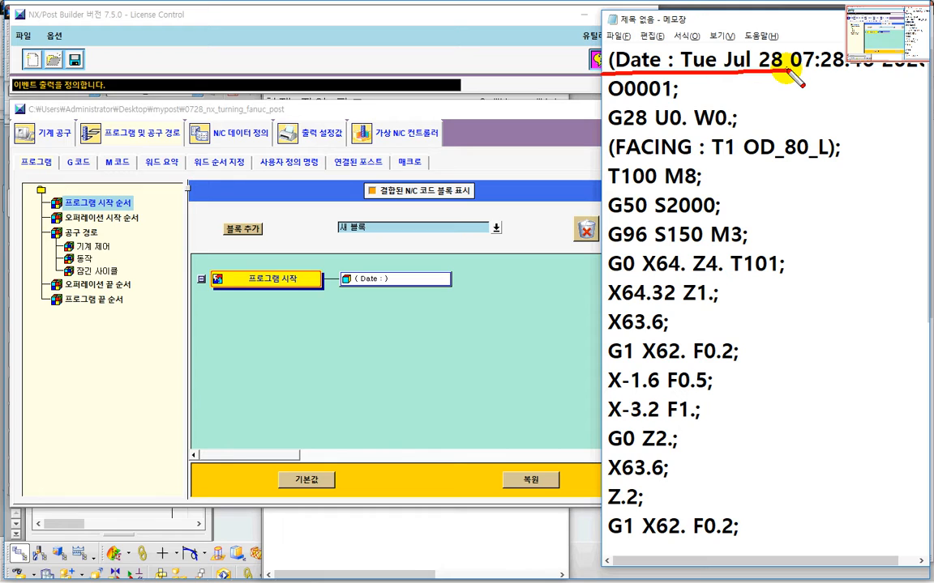
pyautogui.click(604, 104)
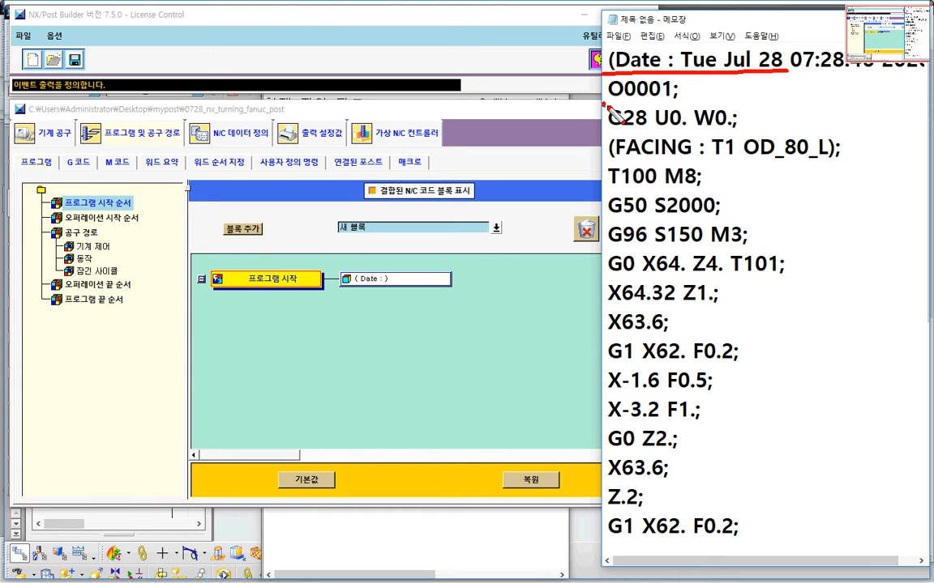
pyautogui.moveTo(604, 105); pyautogui.dragTo(677, 98)
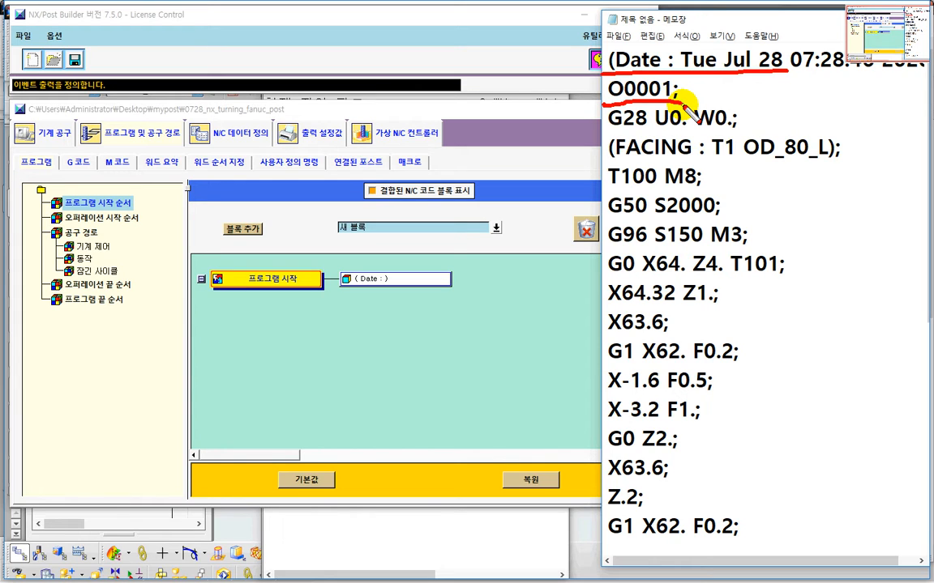
pyautogui.moveTo(686, 101)
pyautogui.mouseDown()
pyautogui.moveTo(599, 94)
pyautogui.moveTo(609, 75)
pyautogui.moveTo(681, 75)
pyautogui.moveTo(679, 103)
pyautogui.mouseUp()
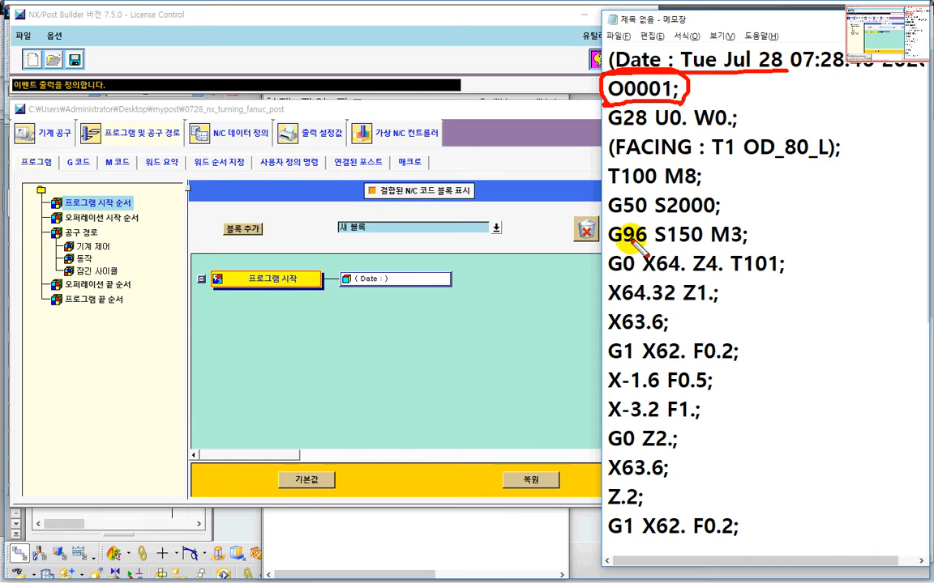
pyautogui.press('Escape')
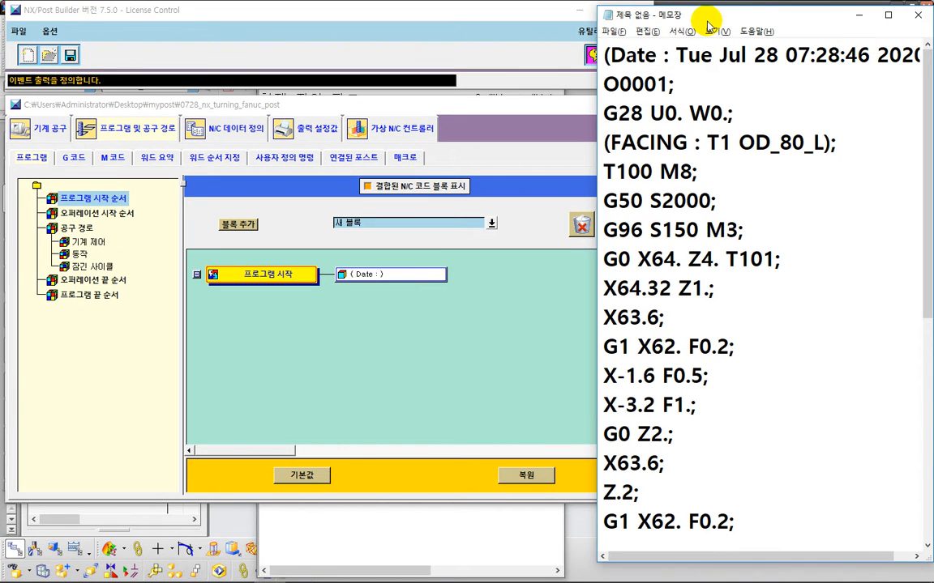
pyautogui.moveTo(710, 23); pyautogui.dragTo(769, 18)
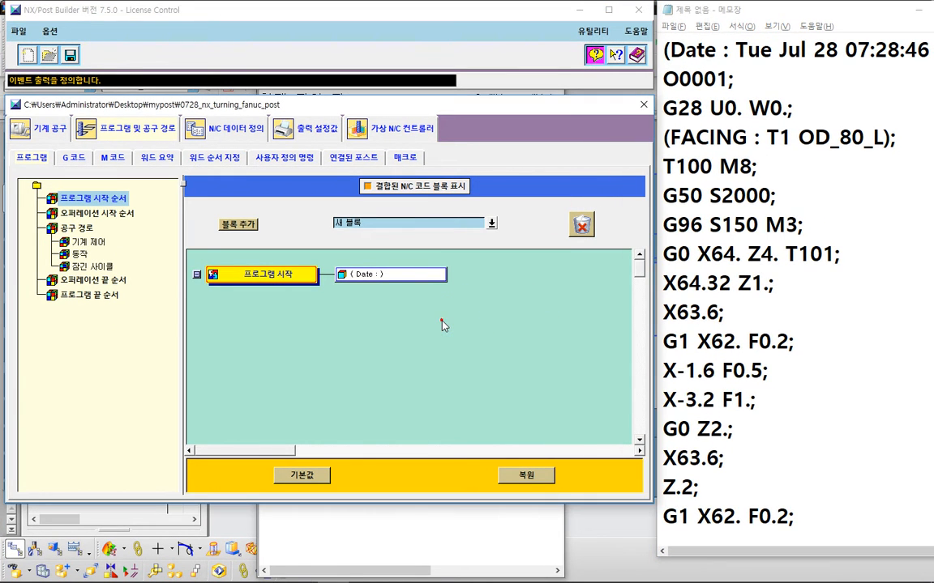
# Step: Add a new block below the Date comment block in the Program Start Sequence
pyautogui.hotkey('ctrl', '2')
pyautogui.moveTo(370, 246)
pyautogui.mouseDown()
pyautogui.moveTo(327, 231)
pyautogui.moveTo(361, 201)
pyautogui.moveTo(377, 241)
pyautogui.moveTo(326, 226)
pyautogui.moveTo(341, 201)
pyautogui.moveTo(378, 225)
pyautogui.moveTo(362, 245)
pyautogui.mouseUp()
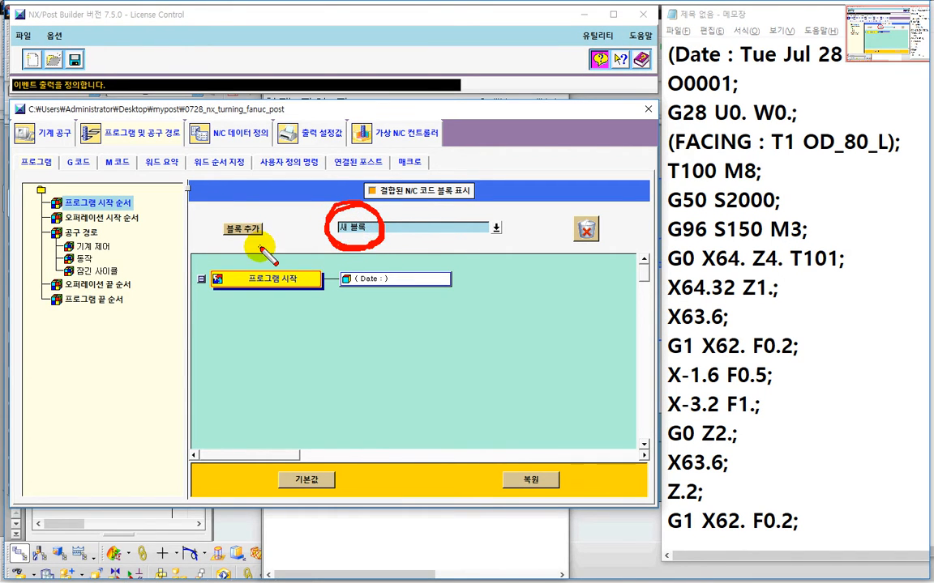
pyautogui.moveTo(257, 215)
pyautogui.mouseDown()
pyautogui.moveTo(217, 239)
pyautogui.moveTo(274, 237)
pyautogui.moveTo(214, 234)
pyautogui.moveTo(226, 200)
pyautogui.moveTo(249, 228)
pyautogui.moveTo(362, 295)
pyautogui.moveTo(423, 316)
pyautogui.moveTo(442, 293)
pyautogui.moveTo(423, 290)
pyautogui.moveTo(422, 315)
pyautogui.moveTo(415, 275)
pyautogui.moveTo(414, 297)
pyautogui.moveTo(413, 290)
pyautogui.mouseUp()
pyautogui.press('Escape')
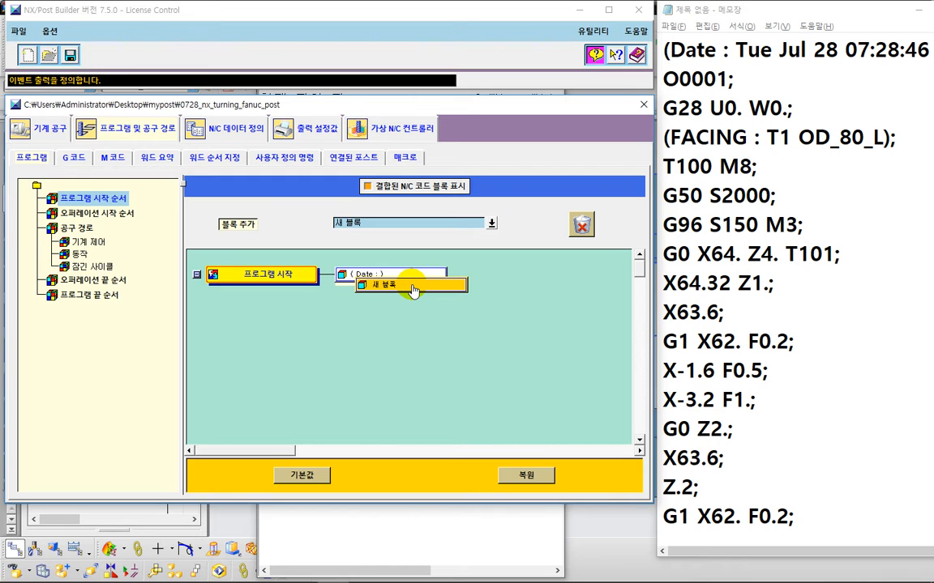
pyautogui.moveTo(413, 290); pyautogui.dragTo(412, 282)
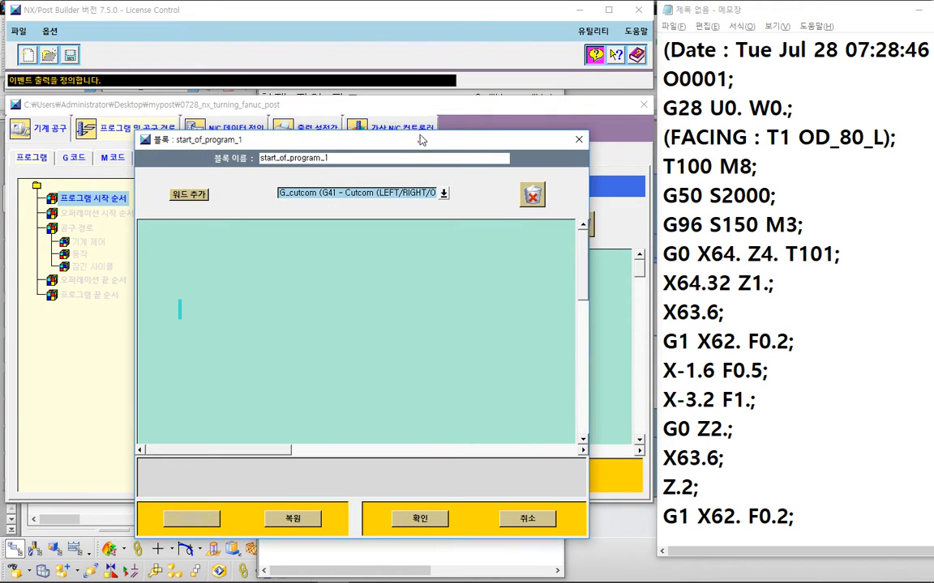
pyautogui.moveTo(423, 142); pyautogui.dragTo(408, 51)
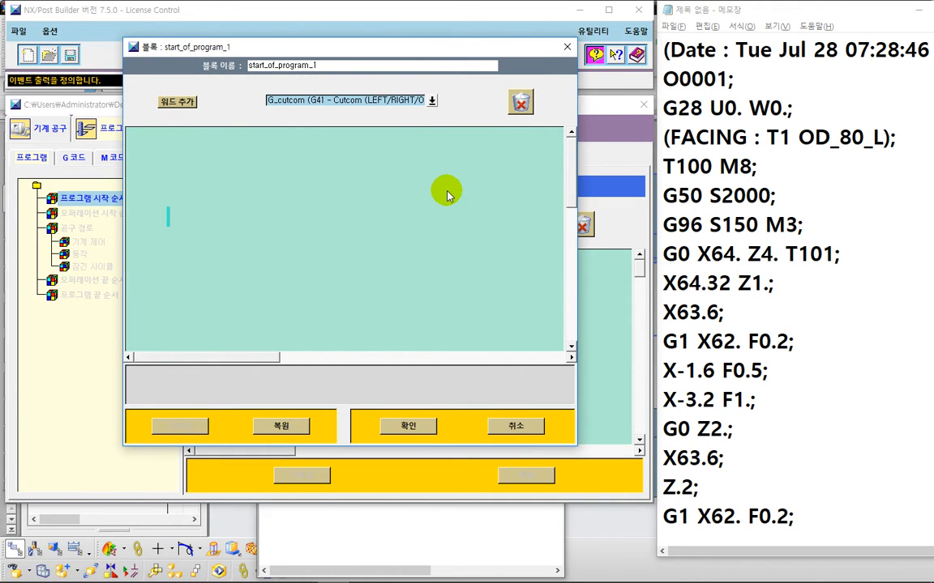
pyautogui.hotkey('ctrl', '2')
pyautogui.moveTo(747, 102)
pyautogui.mouseDown()
pyautogui.moveTo(638, 95)
pyautogui.moveTo(744, 79)
pyautogui.moveTo(640, 106)
pyautogui.moveTo(646, 80)
pyautogui.moveTo(663, 114)
pyautogui.moveTo(704, 139)
pyautogui.mouseUp()
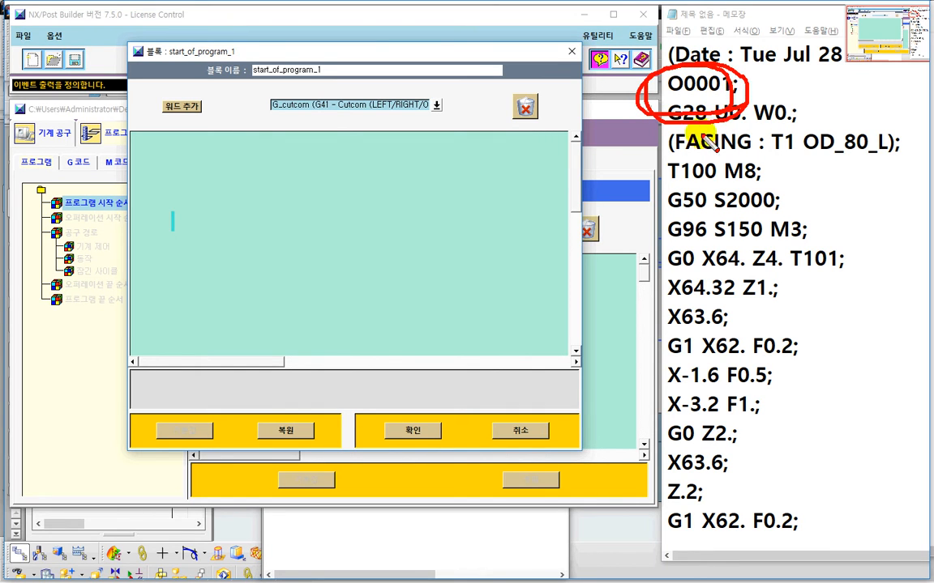
pyautogui.moveTo(454, 127); pyautogui.dragTo(434, 128)
pyautogui.moveTo(455, 104); pyautogui.dragTo(450, 99)
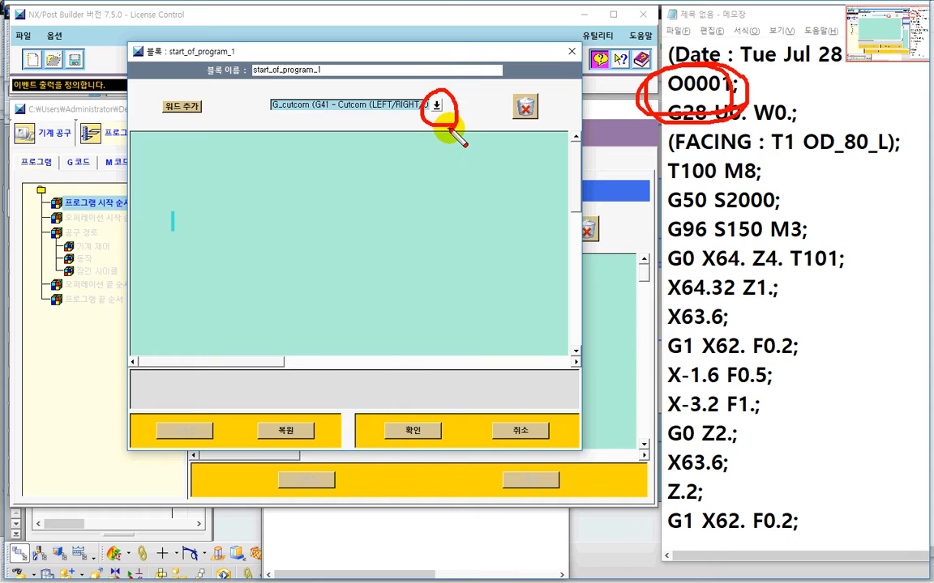
pyautogui.press('Escape')
# Step: Add a Text word reading O0001 to the new block and confirm the block
pyautogui.click(433, 101)
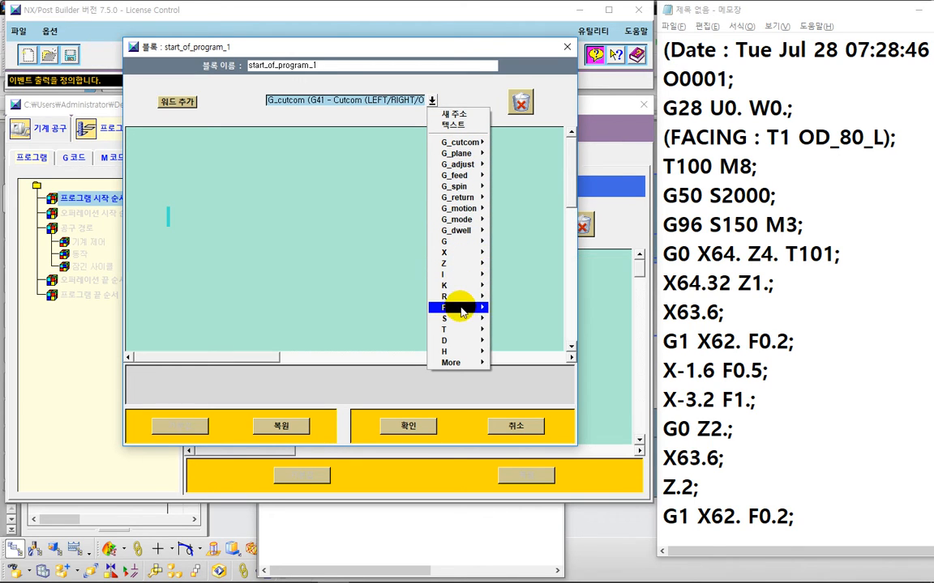
pyautogui.moveTo(460, 312)
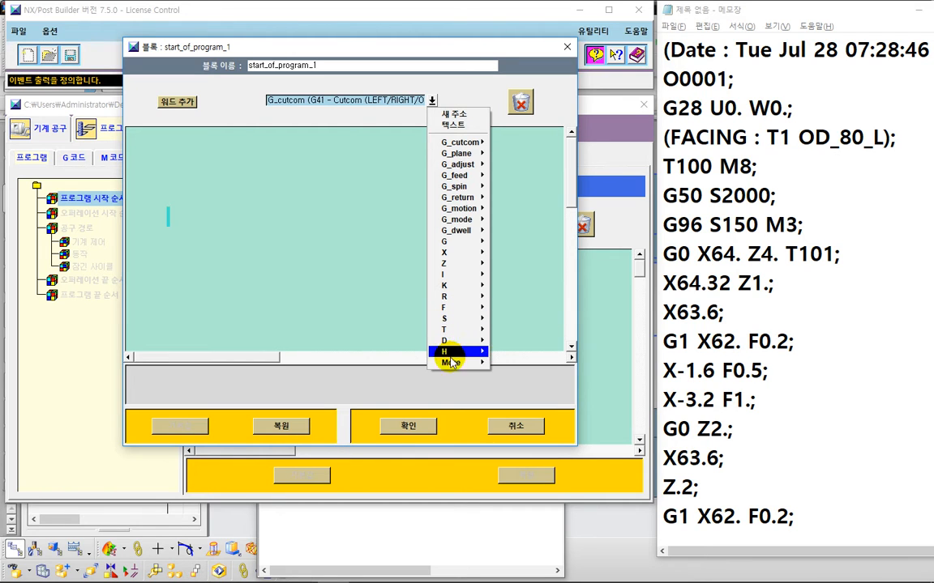
pyautogui.moveTo(452, 371)
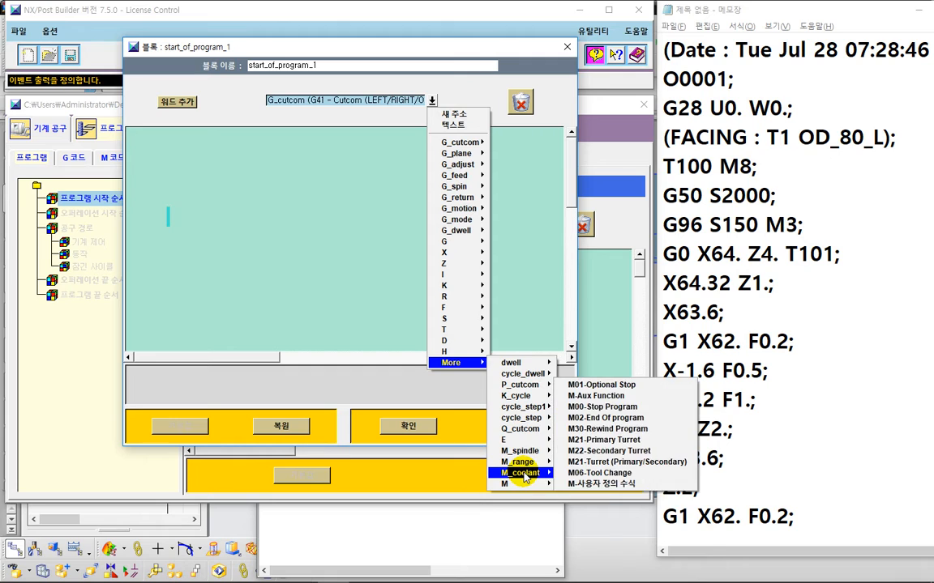
pyautogui.moveTo(525, 479)
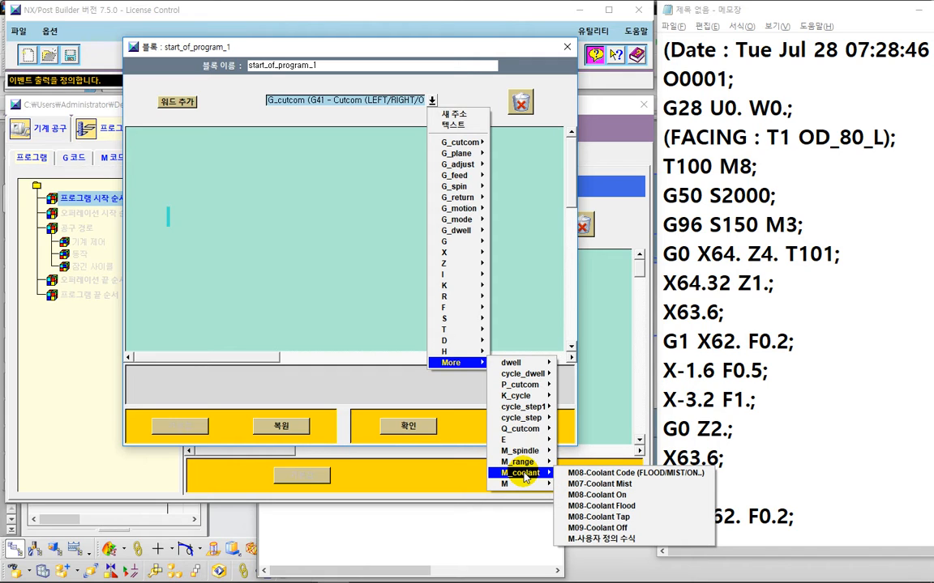
pyautogui.click(471, 124)
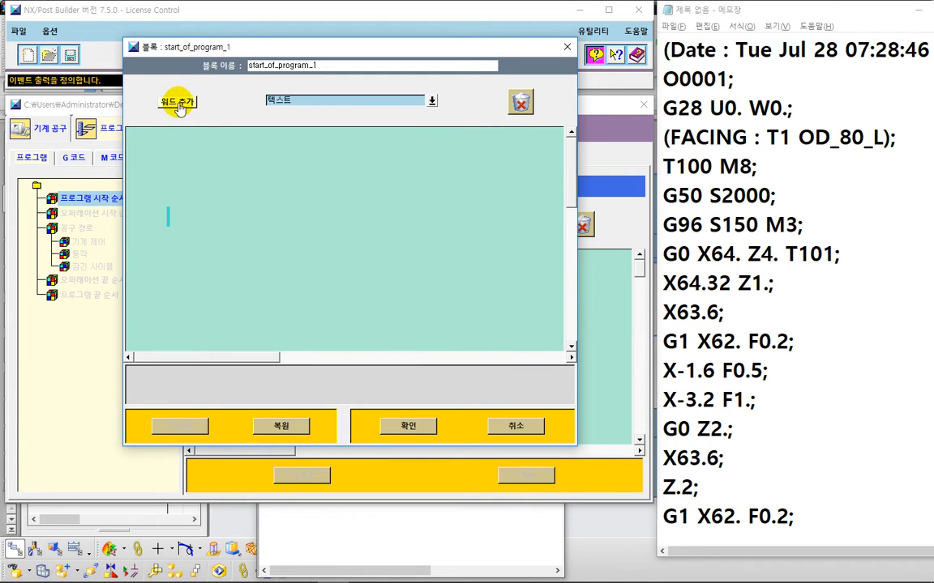
pyautogui.moveTo(176, 102)
pyautogui.mouseDown()
pyautogui.moveTo(195, 179)
pyautogui.moveTo(169, 215)
pyautogui.mouseUp()
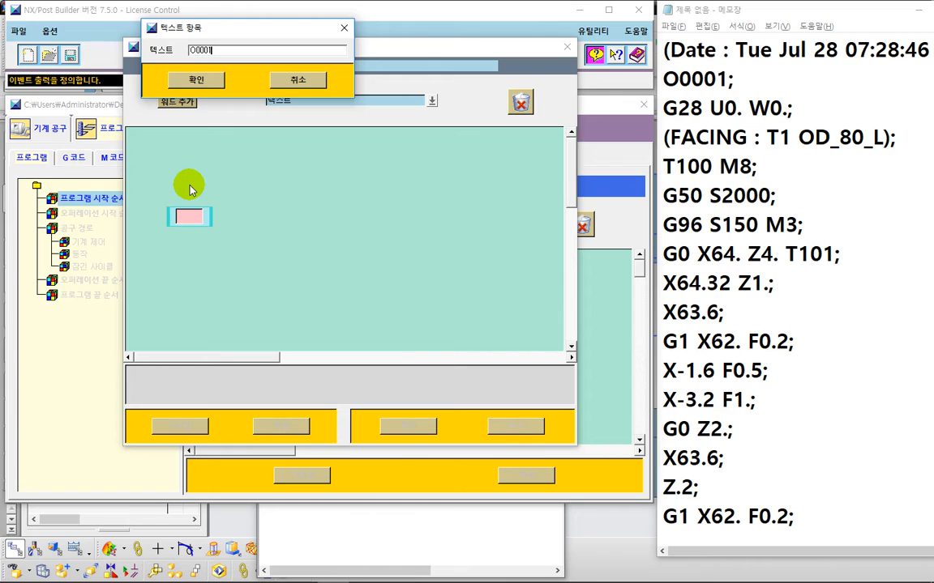
pyautogui.click(87, 315)
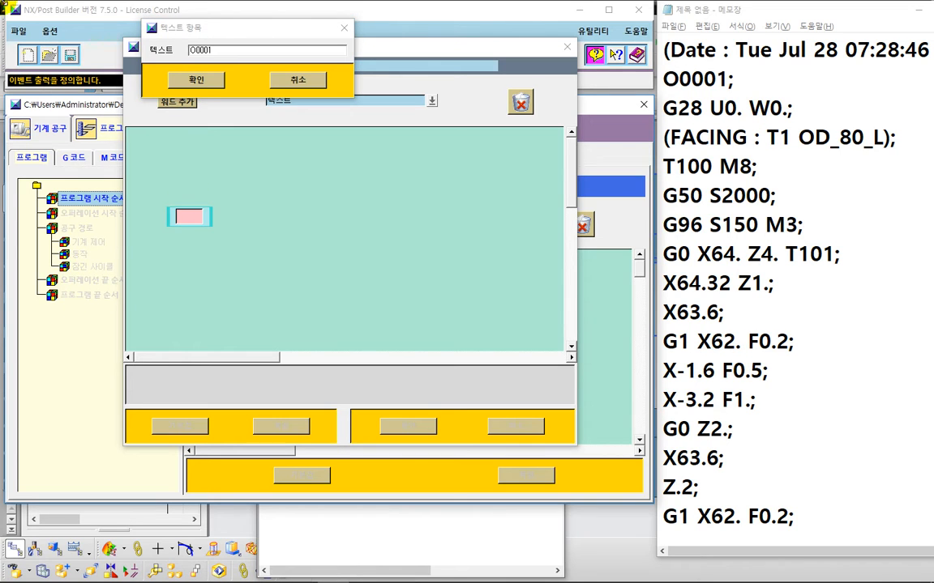
pyautogui.click(196, 82)
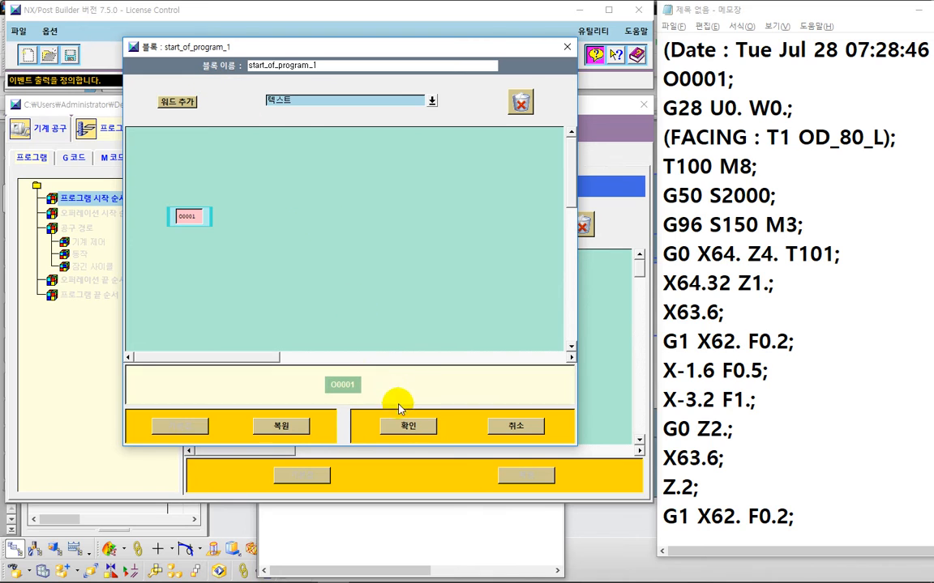
pyautogui.click(408, 424)
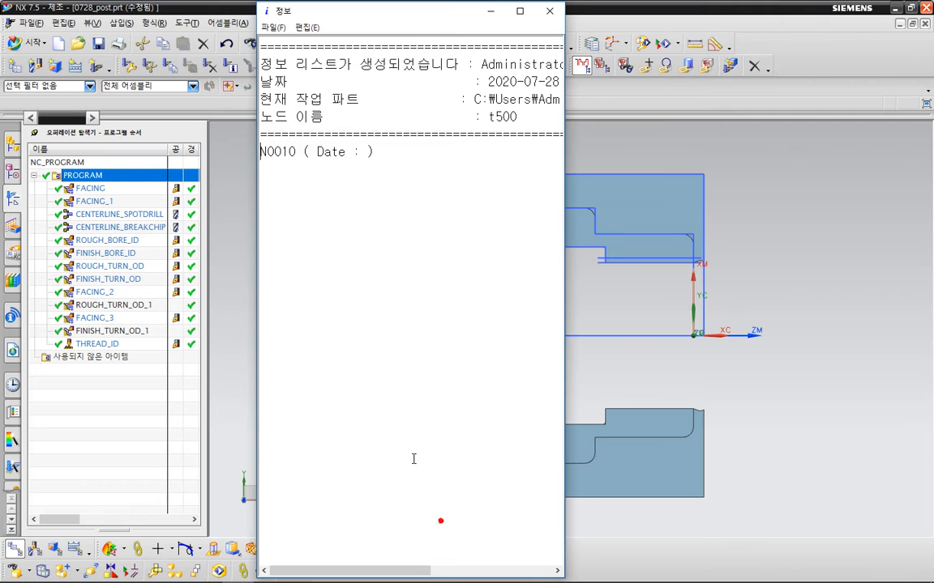
# Step: Compare the first postprocessed output line in NX with the updated Program Start Sequence
pyautogui.click(440, 519)
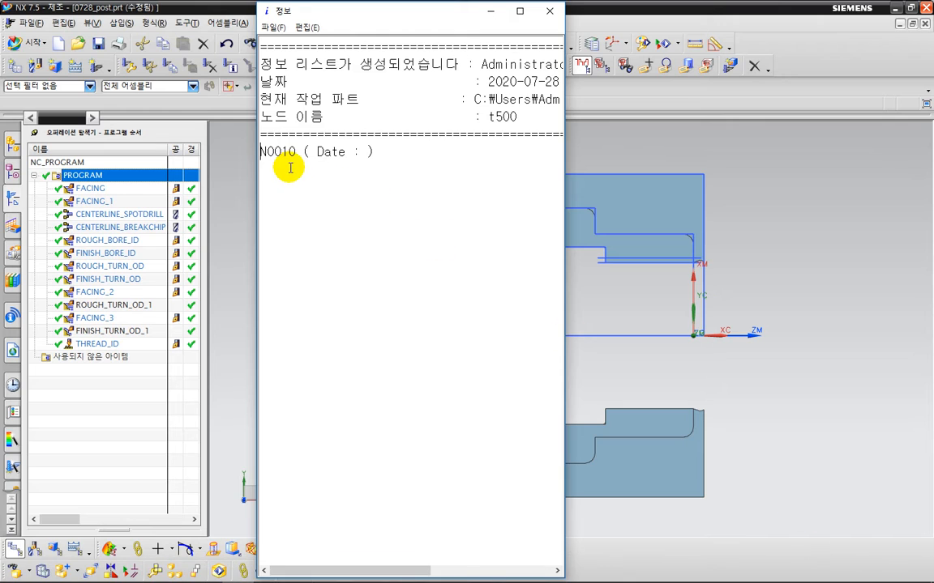
pyautogui.hotkey('ctrl', '2')
pyautogui.moveTo(295, 170)
pyautogui.mouseDown()
pyautogui.moveTo(266, 172)
pyautogui.moveTo(262, 135)
pyautogui.moveTo(307, 152)
pyautogui.moveTo(297, 168)
pyautogui.mouseUp()
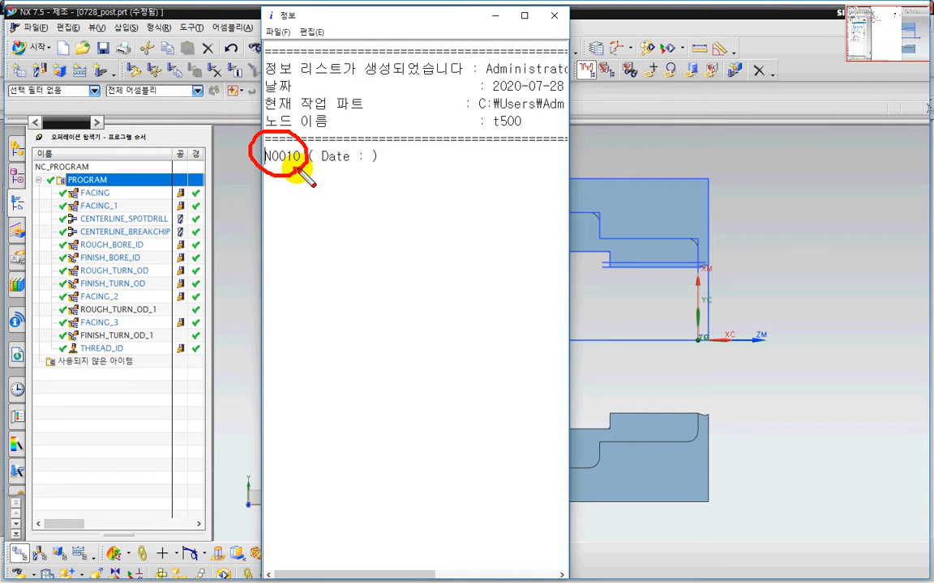
pyautogui.press('Escape')
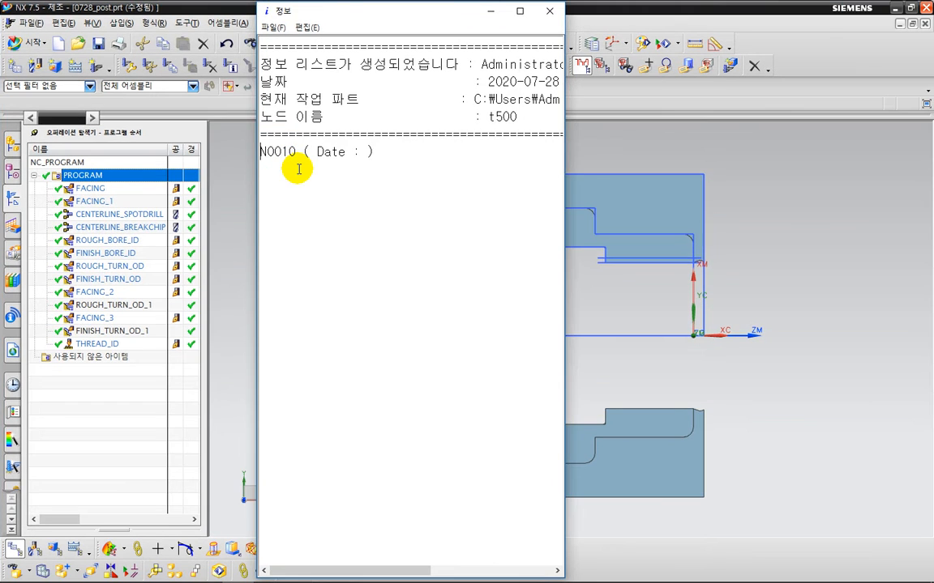
pyautogui.hotkey('alt', 'Tab')
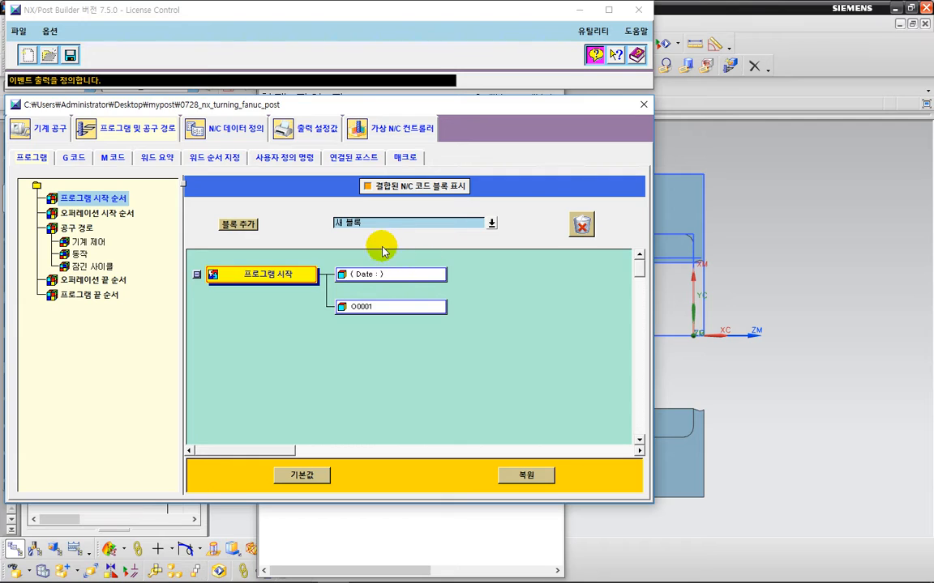
pyautogui.hotkey('ctrl', '2')
pyautogui.moveTo(381, 245)
pyautogui.mouseDown()
pyautogui.moveTo(347, 249)
pyautogui.moveTo(376, 215)
pyautogui.mouseUp()
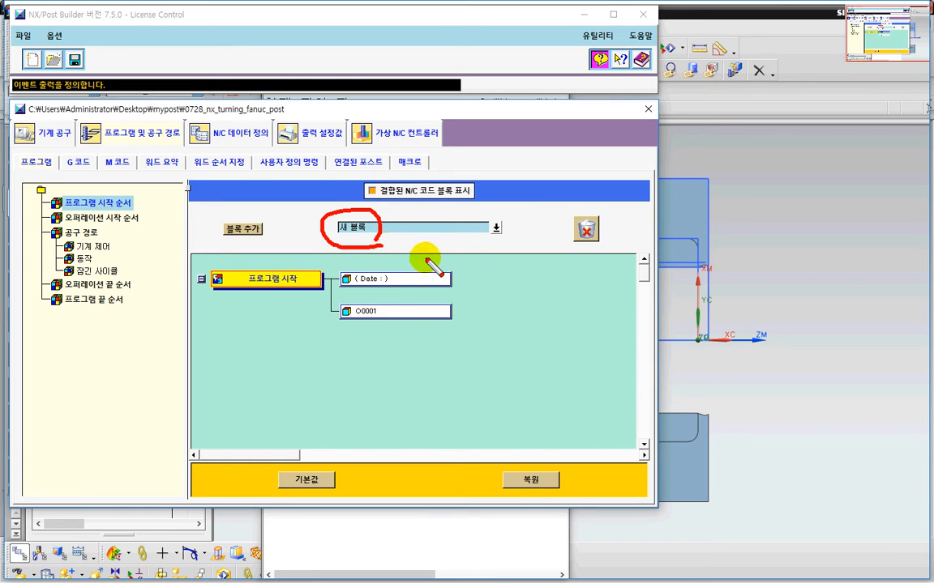
pyautogui.moveTo(507, 238); pyautogui.dragTo(502, 227)
pyautogui.press('Escape')
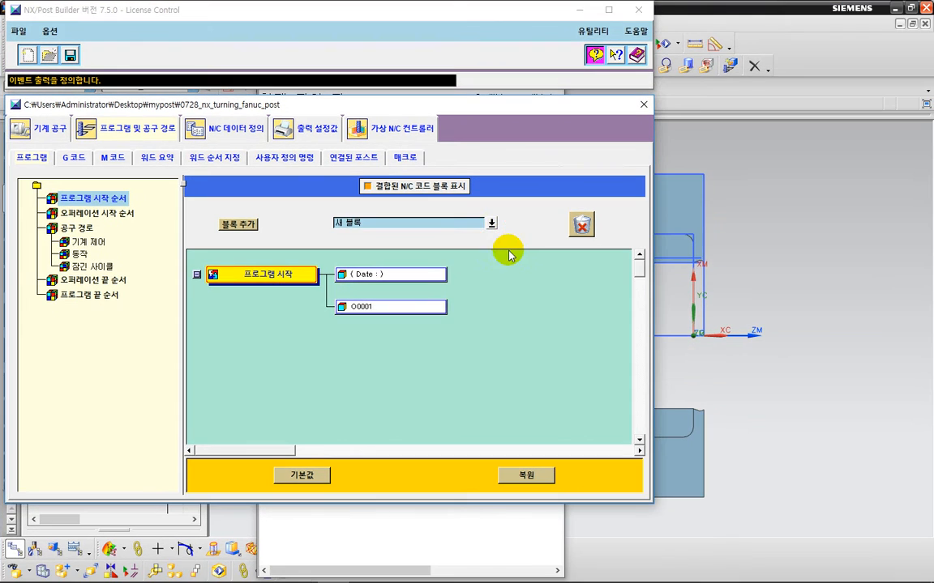
# Step: Add a MOM_set_seq_off command block at the top of the Program Start Sequence, above the Date comment
pyautogui.click(495, 227)
pyautogui.click(493, 225)
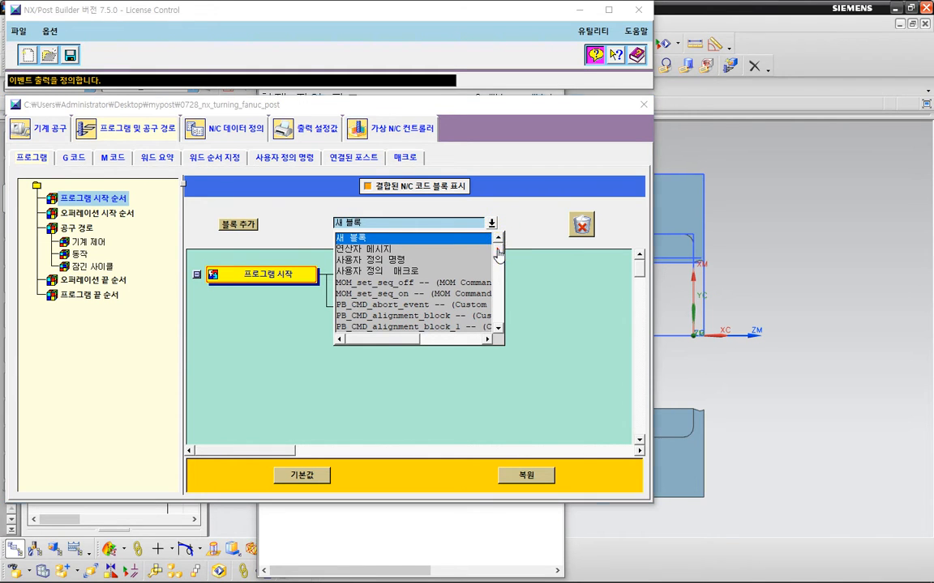
pyautogui.scroll(-6, 502, 267)
pyautogui.scroll(-4, 499, 296)
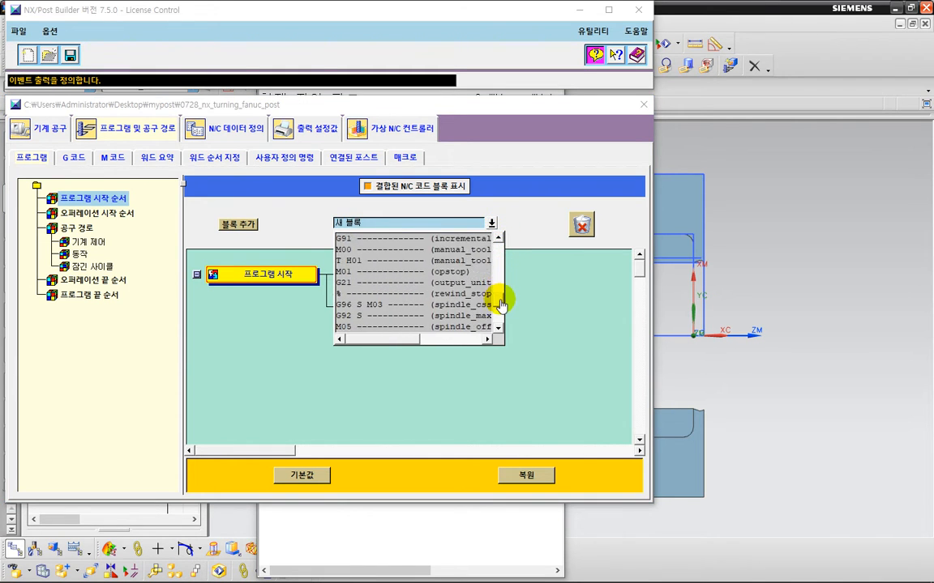
pyautogui.scroll(10, 454, 294)
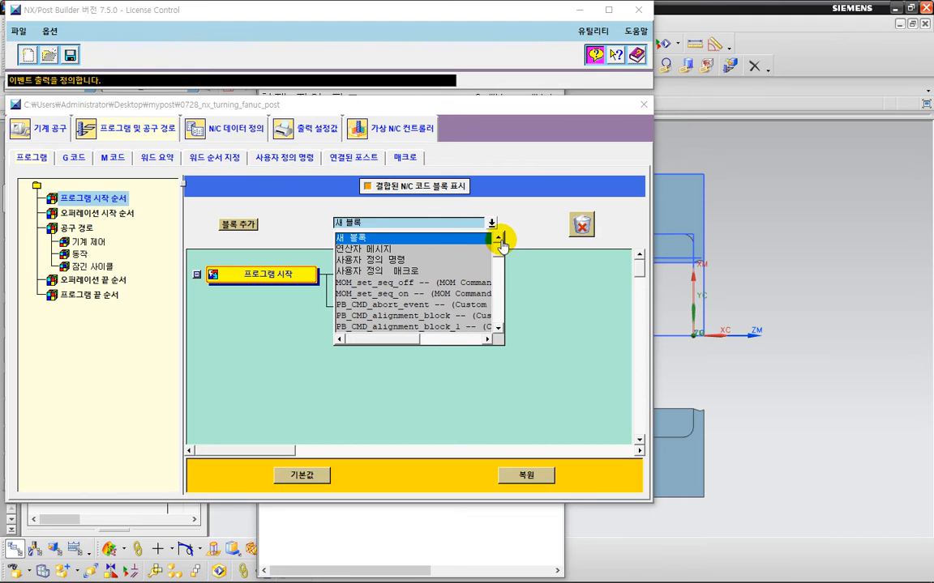
pyautogui.click(389, 284)
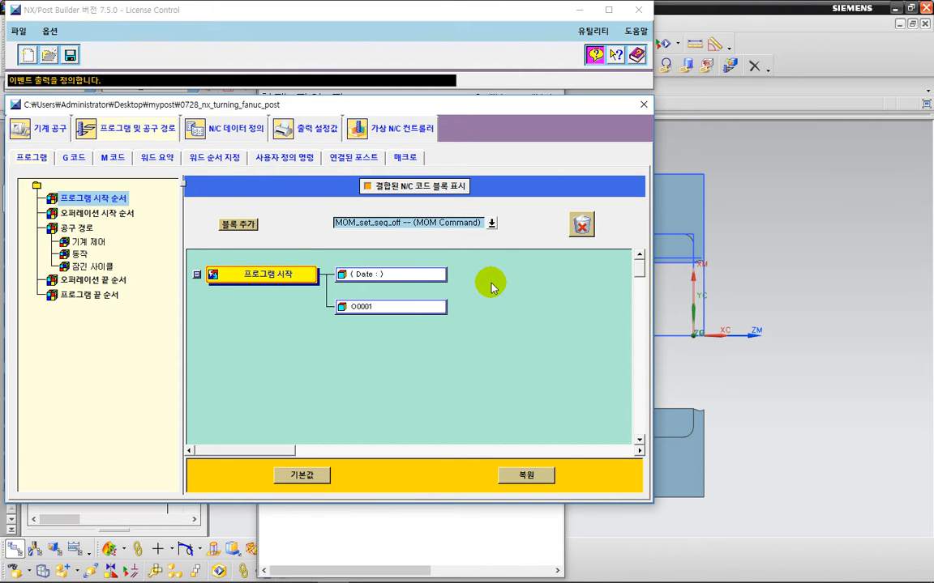
pyautogui.hotkey('ctrl', '2')
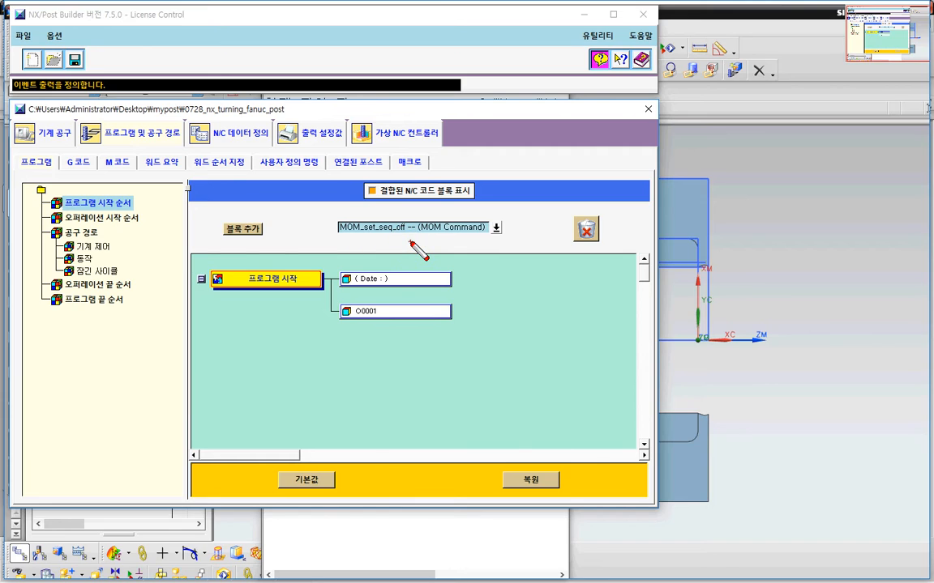
pyautogui.moveTo(410, 242)
pyautogui.mouseDown()
pyautogui.moveTo(362, 247)
pyautogui.moveTo(350, 204)
pyautogui.moveTo(418, 236)
pyautogui.mouseUp()
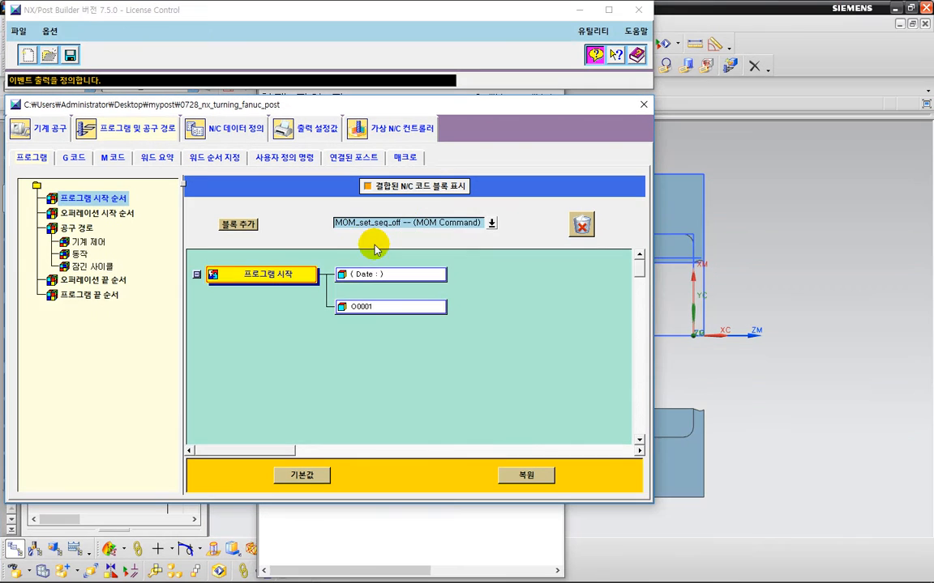
pyautogui.press('Escape')
pyautogui.moveTo(254, 230)
pyautogui.mouseDown()
pyautogui.moveTo(394, 270)
pyautogui.moveTo(381, 297)
pyautogui.moveTo(361, 267)
pyautogui.moveTo(421, 274)
pyautogui.moveTo(416, 296)
pyautogui.moveTo(465, 357)
pyautogui.moveTo(479, 351)
pyautogui.mouseUp()
pyautogui.hotkey('ctrl', '2')
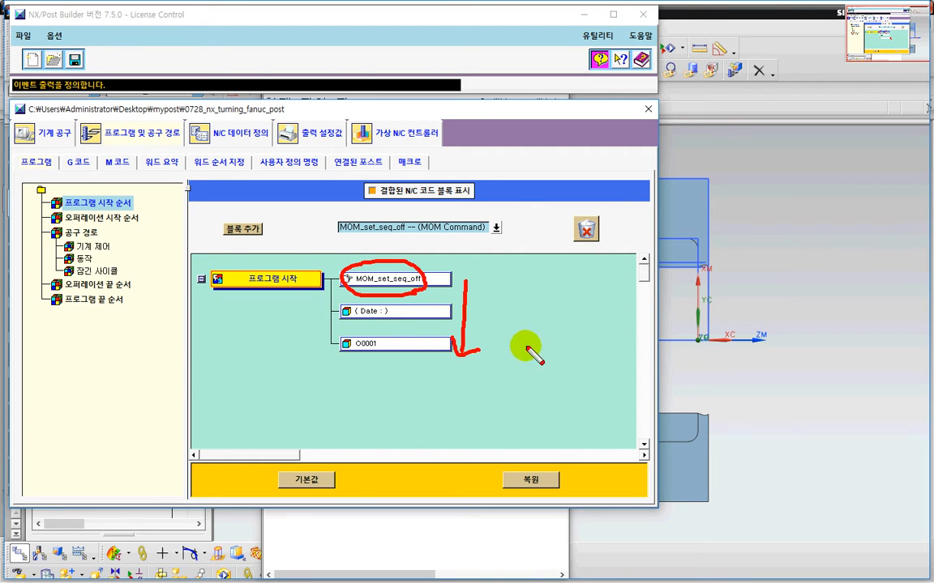
pyautogui.moveTo(353, 247); pyautogui.dragTo(411, 292)
pyautogui.moveTo(425, 254); pyautogui.dragTo(345, 293)
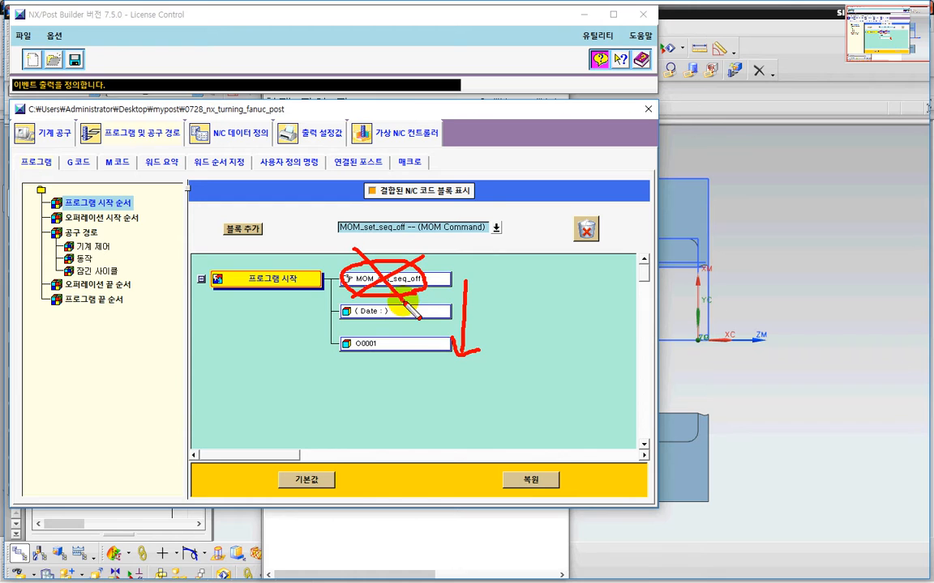
pyautogui.press('Escape')
pyautogui.click(491, 224)
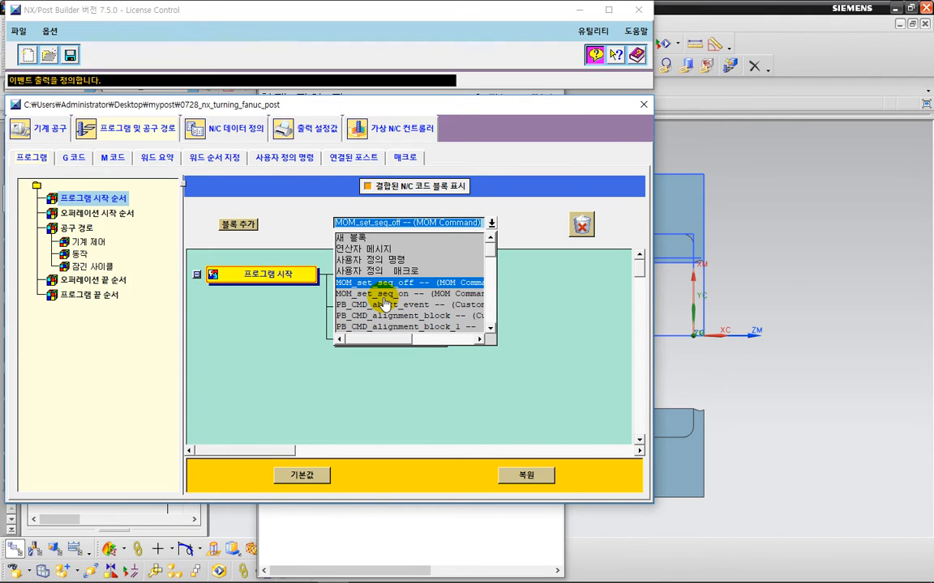
pyautogui.click(566, 285)
# Step: Open a new Notepad window and write MOM with its meaning, Management Of Machine
pyautogui.press('super+r')
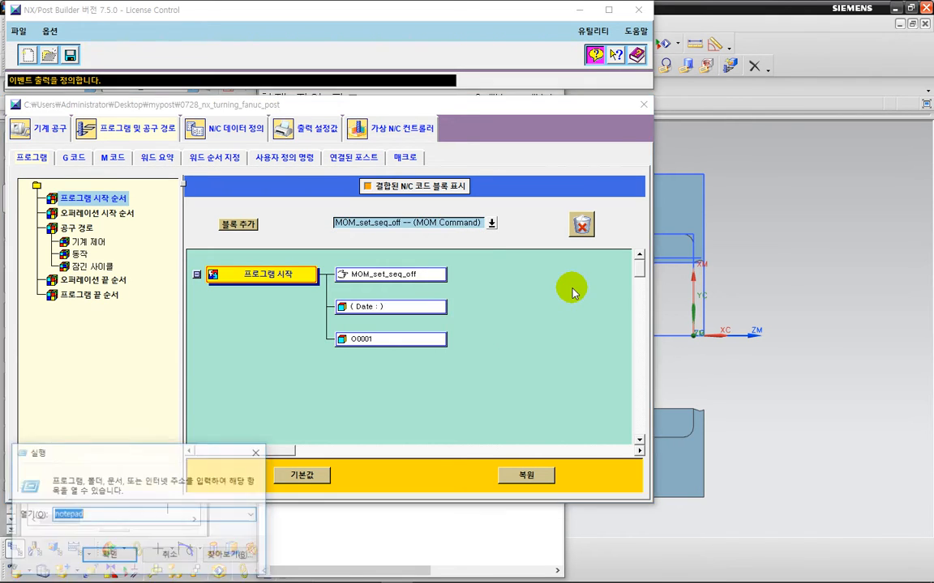
pyautogui.press('Return')
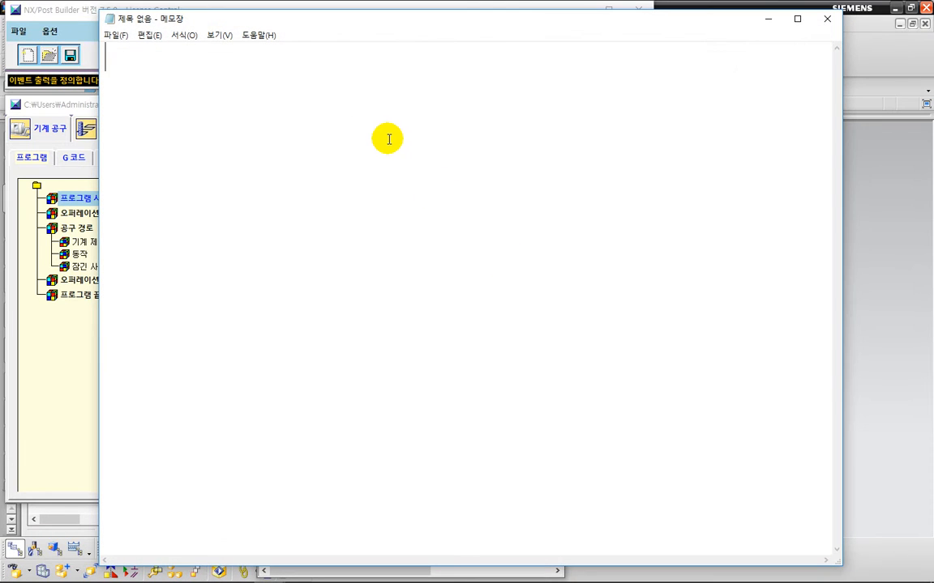
pyautogui.press('Return')
pyautogui.write('MOM')
pyautogui.press('Return')
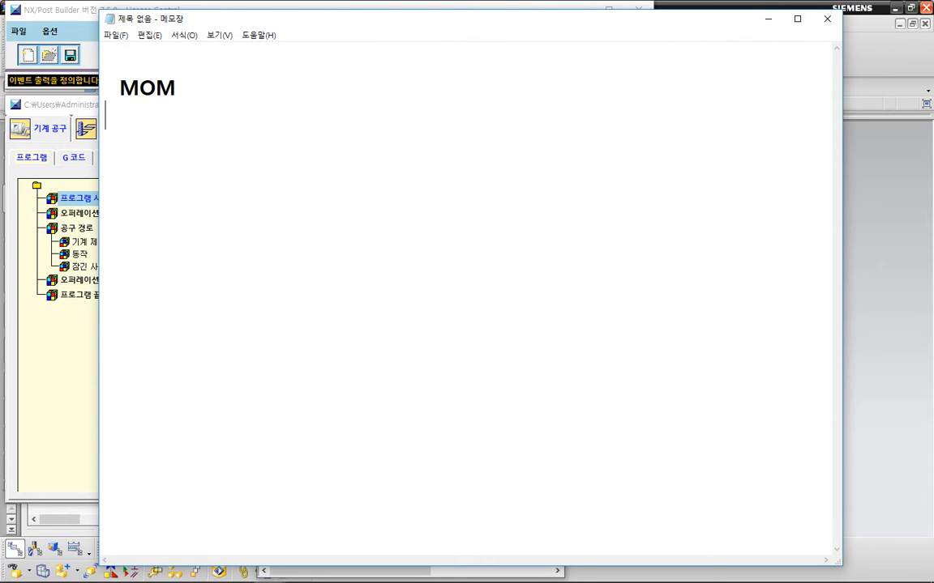
pyautogui.write('Man')
pyautogui.write('na')
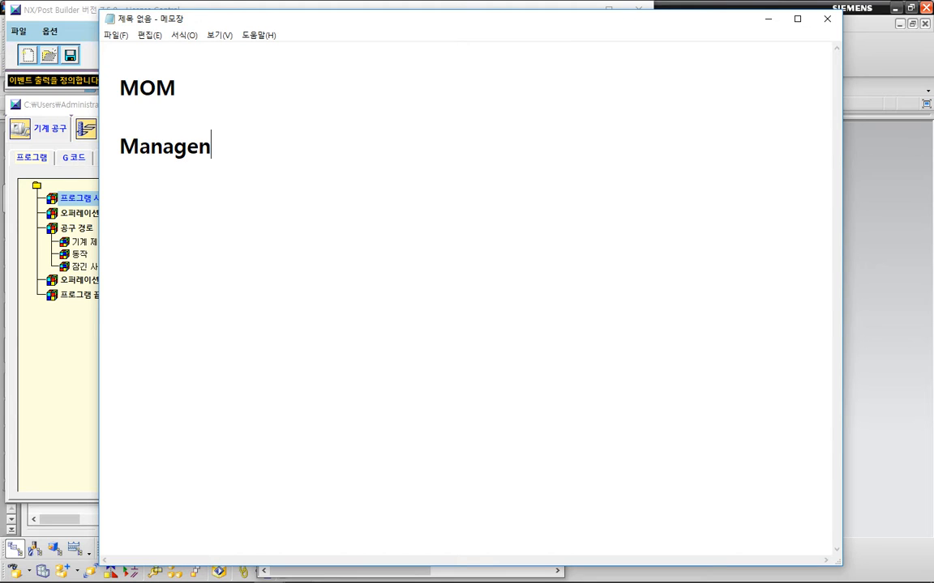
pyautogui.press('BackSpace')
pyautogui.press('BackSpace')
pyautogui.press('BackSpace')
pyautogui.write('ement')
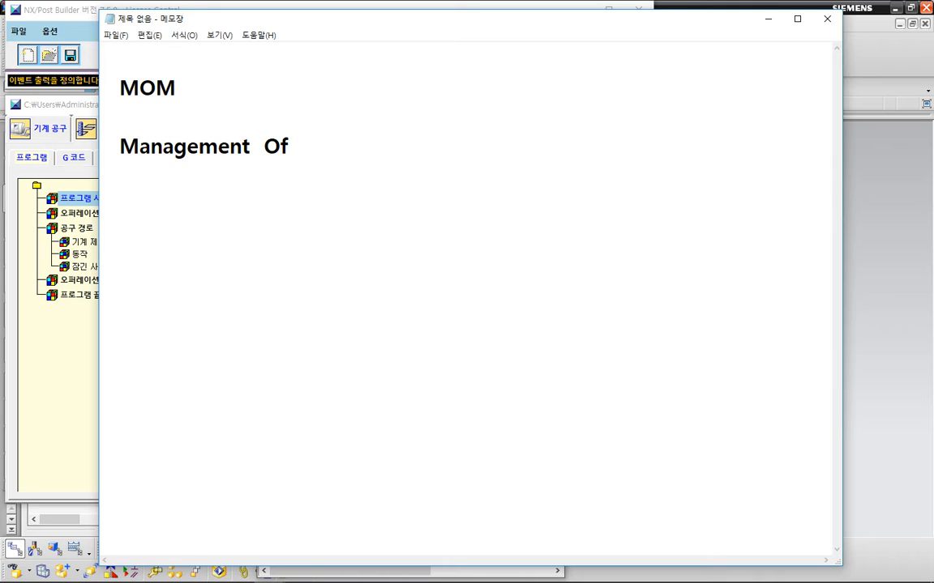
pyautogui.write('Of Machine')
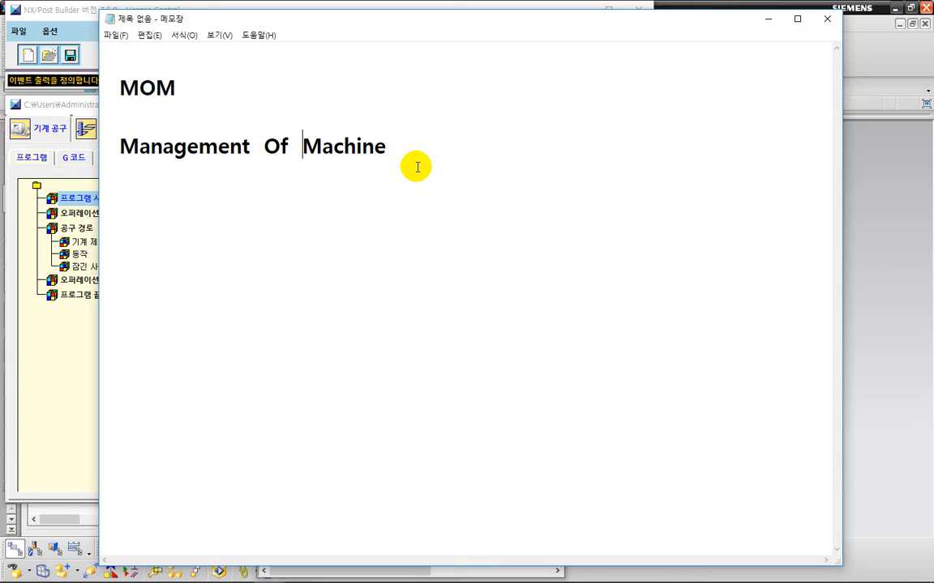
pyautogui.hotkey('ctrl', '2')
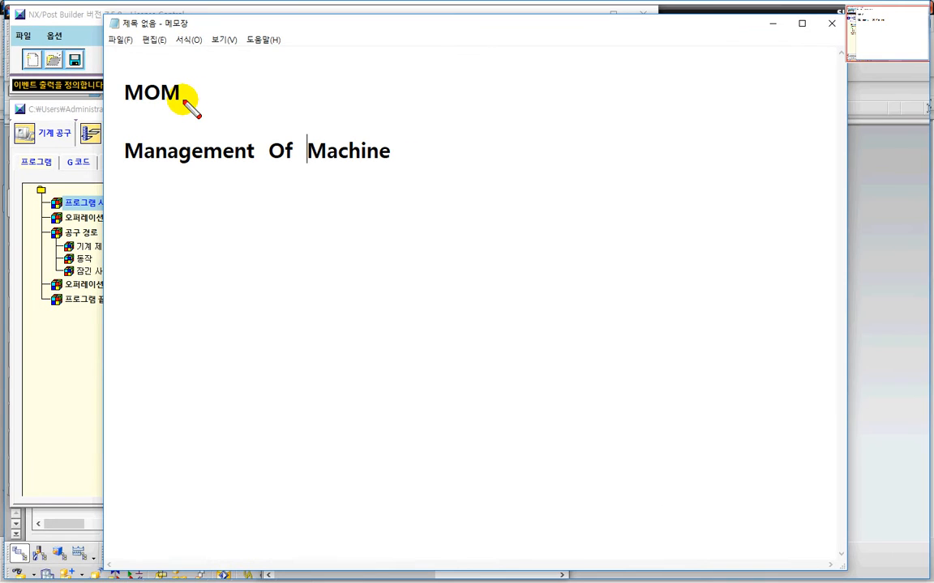
pyautogui.moveTo(183, 100); pyautogui.dragTo(204, 100)
pyautogui.press('Escape')
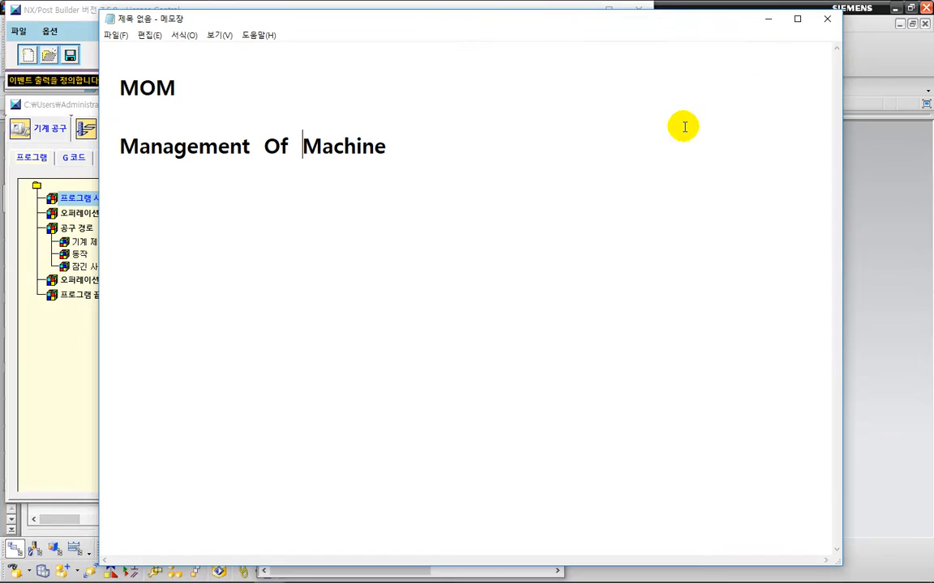
# Step: Minimize Notepad and save the post, confirming the CAM_KIT_POST_100 license selection
pyautogui.click(768, 17)
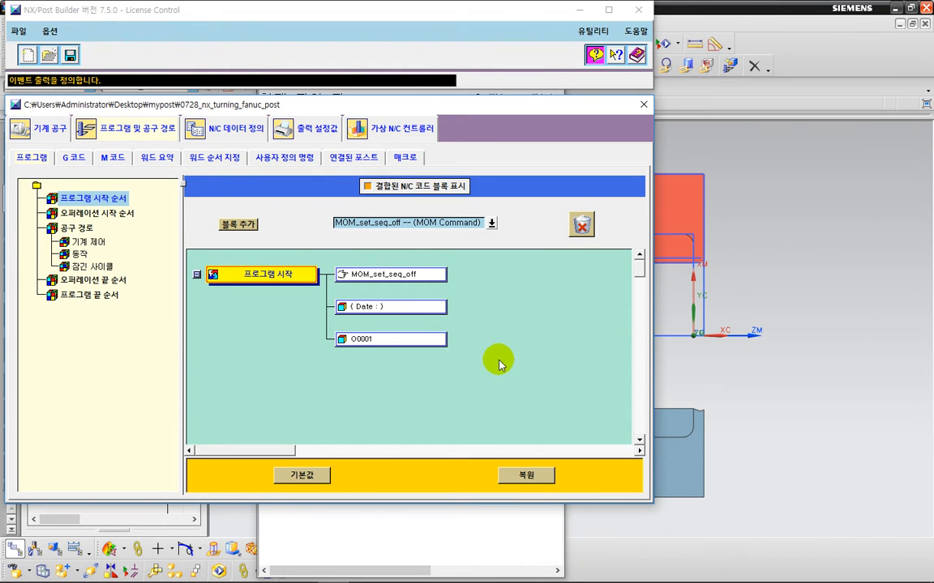
pyautogui.hotkey('ctrl', '2')
pyautogui.moveTo(370, 293)
pyautogui.mouseDown()
pyautogui.moveTo(341, 281)
pyautogui.moveTo(366, 266)
pyautogui.moveTo(390, 310)
pyautogui.mouseUp()
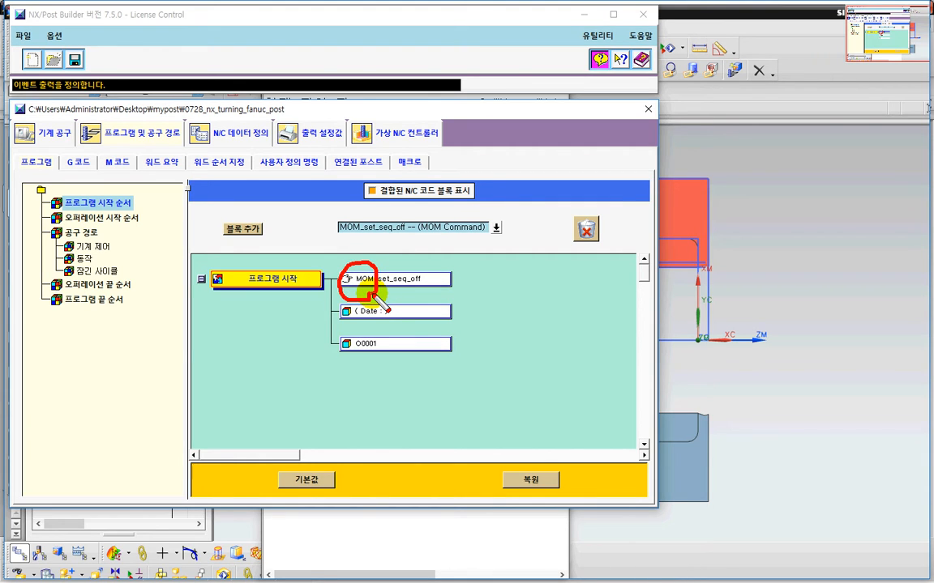
pyautogui.press('Escape')
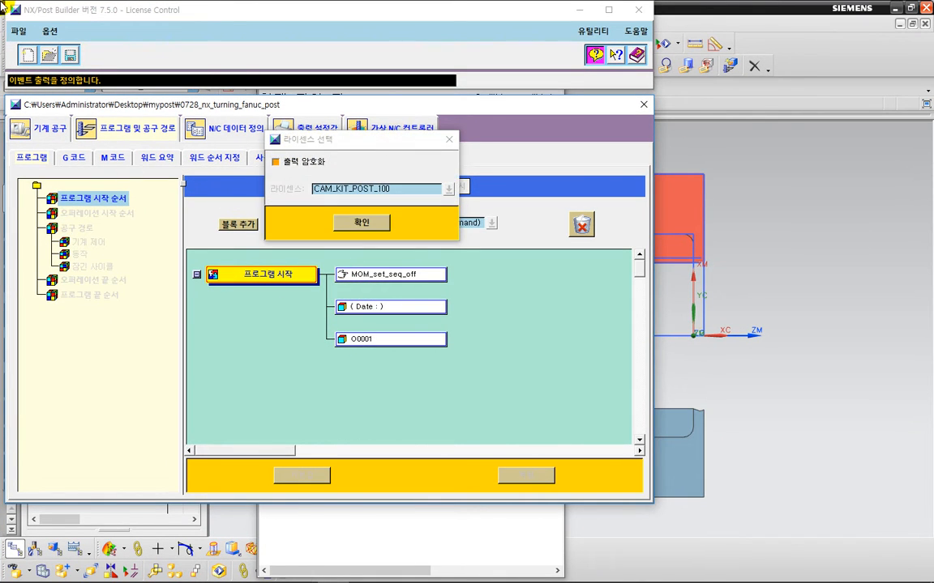
pyautogui.click(357, 223)
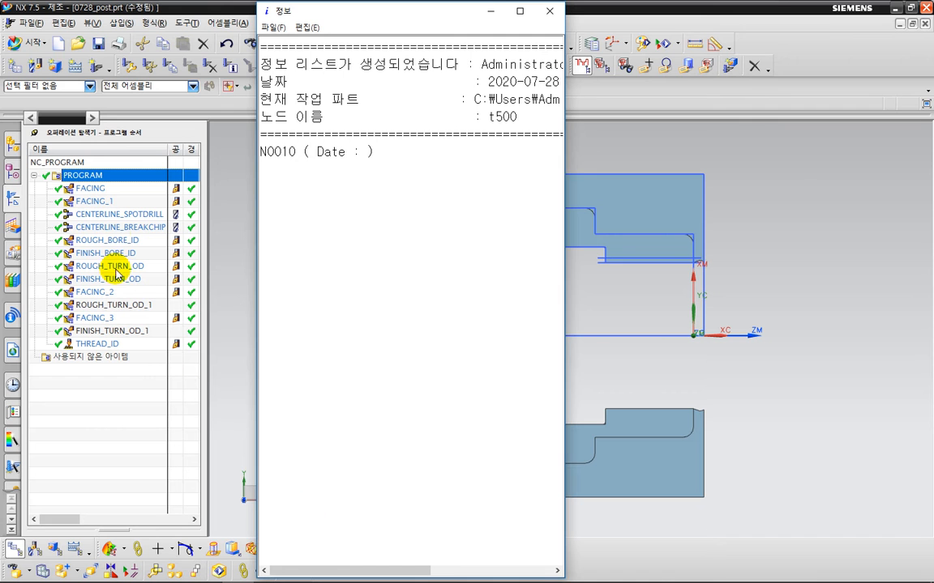
# Step: Postprocess the PROGRAM group in NX with the 0728_nx_turning_fanuc_post postprocessor
pyautogui.rightClick(123, 176)
pyautogui.click(169, 298)
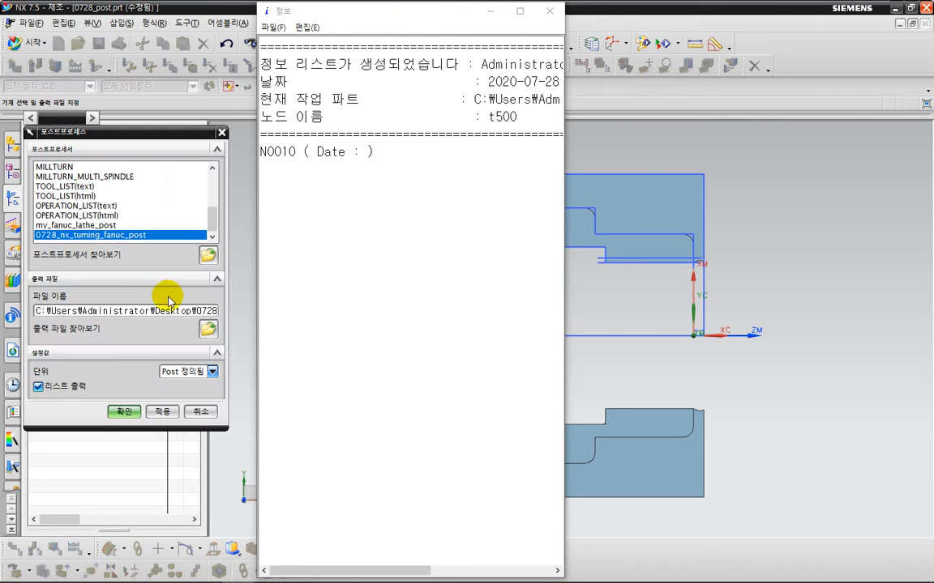
pyautogui.click(123, 371)
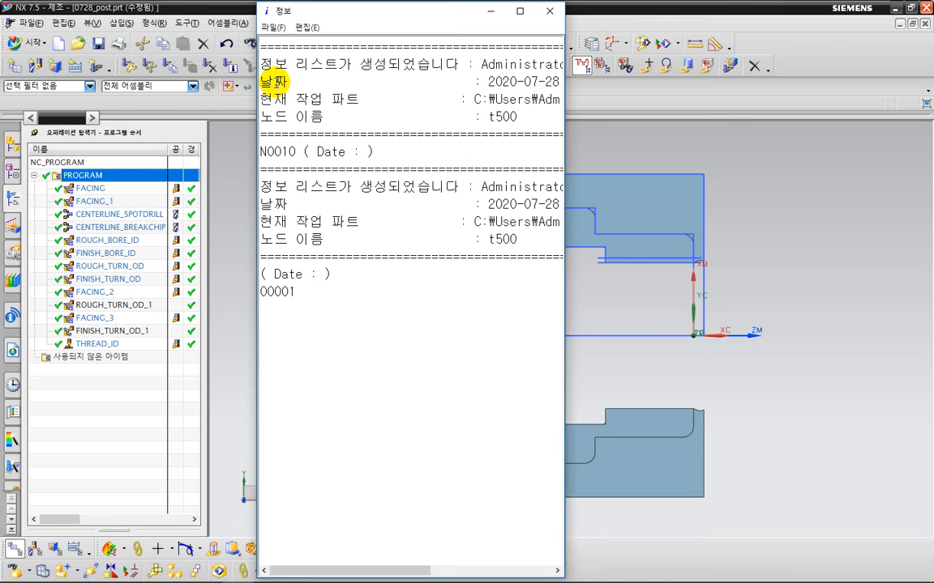
# Step: Delete the earlier output listing from the information window
pyautogui.moveTo(374, 152); pyautogui.dragTo(167, 21)
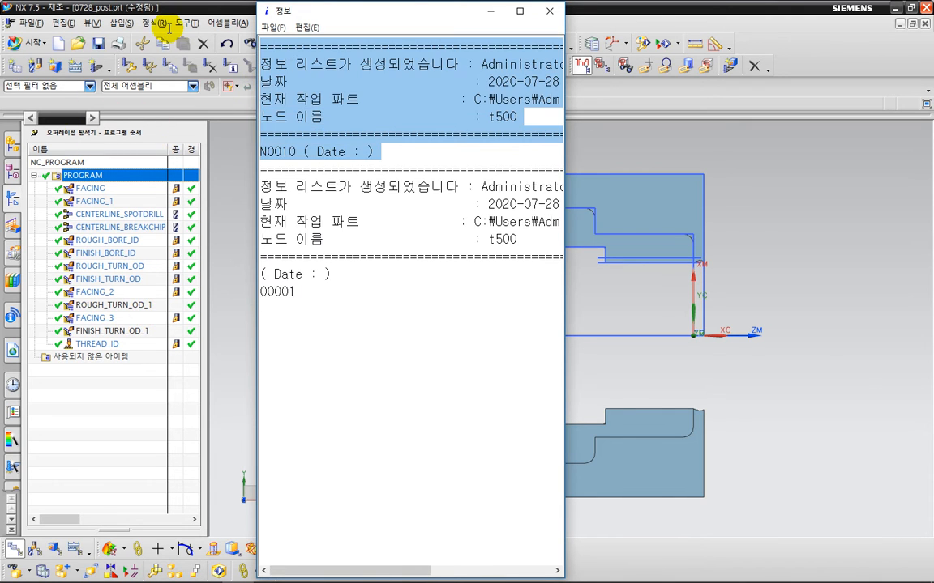
pyautogui.press('Delete')
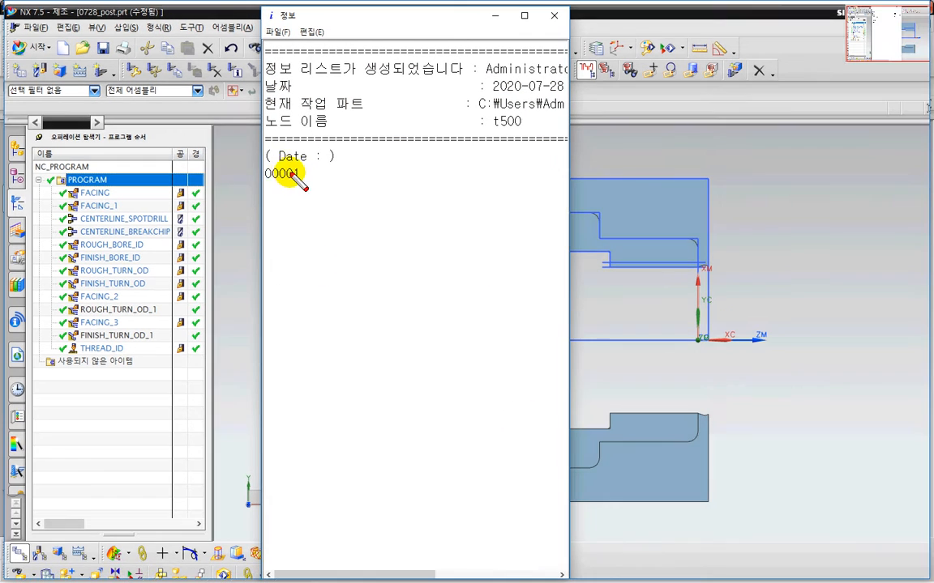
# Step: Examine the new output header lines, the Date comment and program number, then return to Post Builder
pyautogui.moveTo(268, 167); pyautogui.dragTo(361, 165)
pyautogui.press('e')
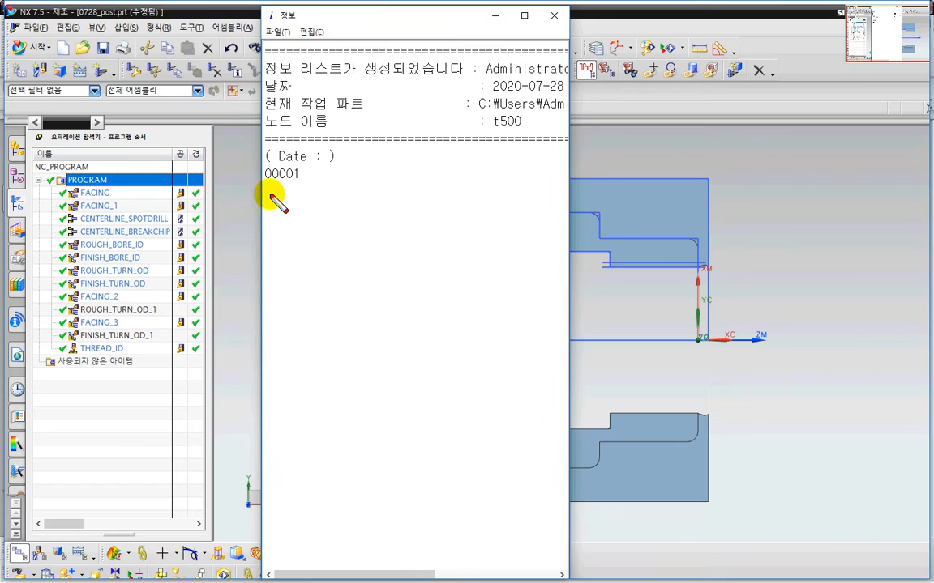
pyautogui.moveTo(260, 194)
pyautogui.mouseDown()
pyautogui.moveTo(349, 193)
pyautogui.moveTo(347, 138)
pyautogui.moveTo(273, 124)
pyautogui.moveTo(245, 167)
pyautogui.moveTo(261, 195)
pyautogui.mouseUp()
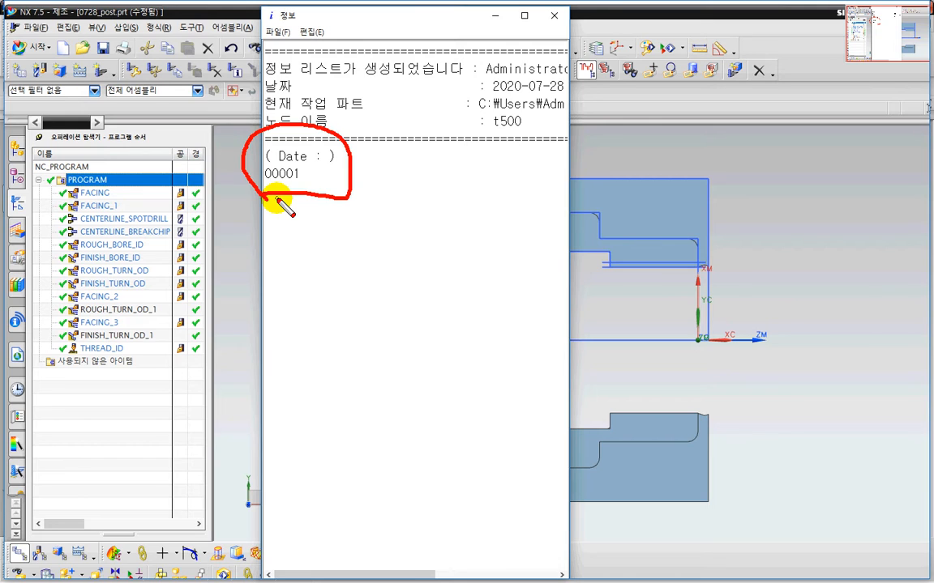
pyautogui.moveTo(399, 146)
pyautogui.mouseDown()
pyautogui.moveTo(418, 146)
pyautogui.moveTo(400, 164)
pyautogui.moveTo(421, 156)
pyautogui.moveTo(439, 193)
pyautogui.mouseUp()
pyautogui.moveTo(457, 146); pyautogui.dragTo(449, 161)
pyautogui.moveTo(457, 154)
pyautogui.mouseDown()
pyautogui.moveTo(465, 162)
pyautogui.moveTo(413, 144)
pyautogui.mouseUp()
pyautogui.press('Escape')
pyautogui.hotkey('ctrl', '2')
pyautogui.moveTo(397, 146)
pyautogui.mouseDown()
pyautogui.moveTo(397, 166)
pyautogui.moveTo(414, 164)
pyautogui.mouseUp()
pyautogui.moveTo(402, 156); pyautogui.dragTo(422, 158)
pyautogui.moveTo(423, 145)
pyautogui.mouseDown()
pyautogui.moveTo(423, 168)
pyautogui.moveTo(437, 183)
pyautogui.moveTo(460, 174)
pyautogui.mouseUp()
pyautogui.moveTo(466, 169); pyautogui.dragTo(478, 180)
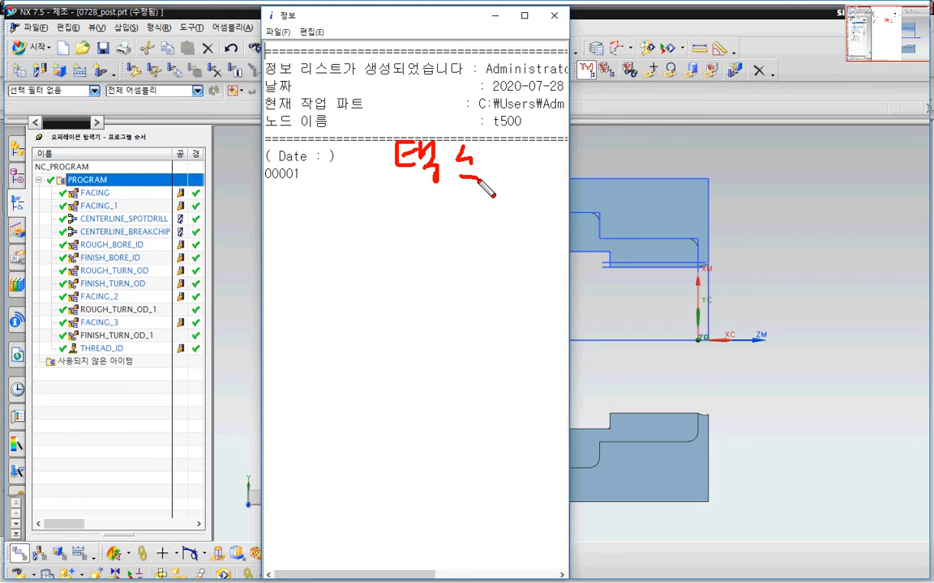
pyautogui.press('Escape')
pyautogui.hotkey('ctrl', '2')
pyautogui.moveTo(416, 151)
pyautogui.mouseDown()
pyautogui.moveTo(435, 149)
pyautogui.moveTo(435, 173)
pyautogui.moveTo(434, 162)
pyautogui.mouseUp()
pyautogui.moveTo(440, 158); pyautogui.dragTo(457, 195)
pyautogui.moveTo(480, 158); pyautogui.dragTo(470, 172)
pyautogui.moveTo(476, 166); pyautogui.dragTo(499, 183)
pyautogui.moveTo(510, 159)
pyautogui.mouseDown()
pyautogui.moveTo(524, 160)
pyautogui.moveTo(542, 195)
pyautogui.mouseUp()
pyautogui.moveTo(420, 210); pyautogui.dragTo(535, 213)
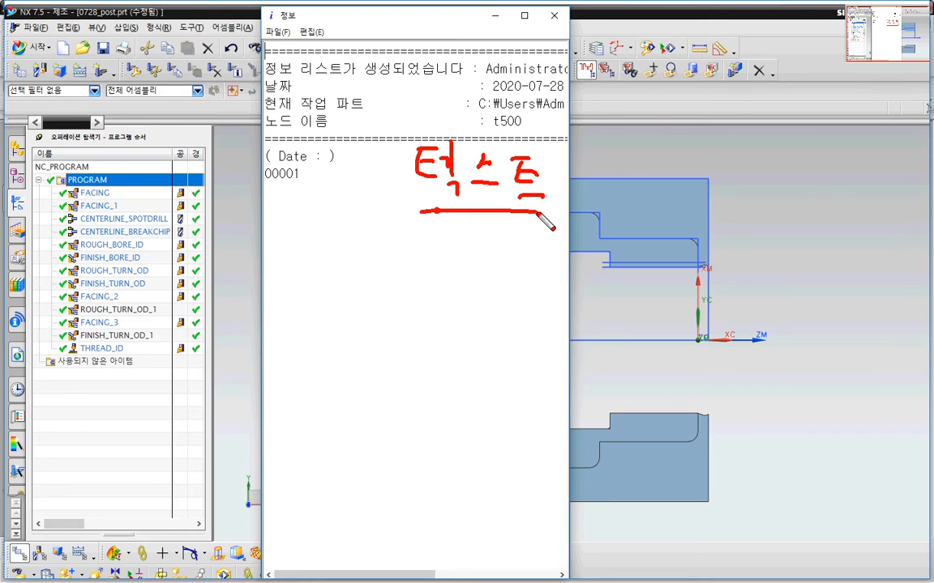
pyautogui.click(535, 213)
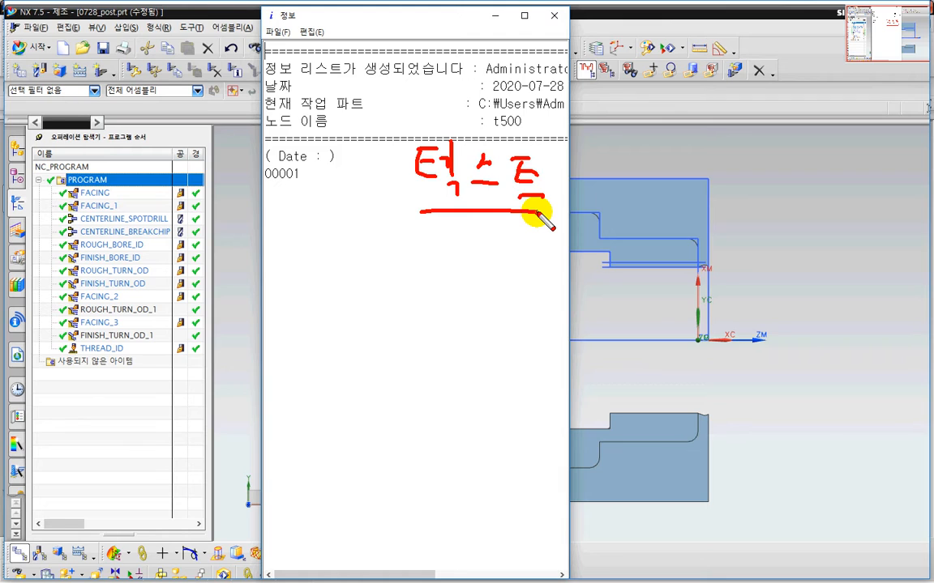
pyautogui.press('Escape')
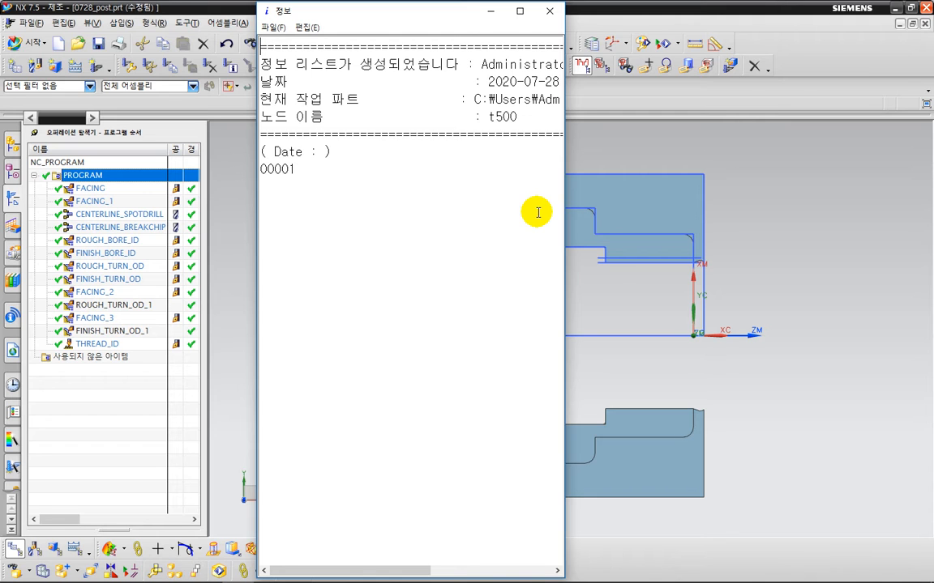
pyautogui.hotkey('ctrl', '2')
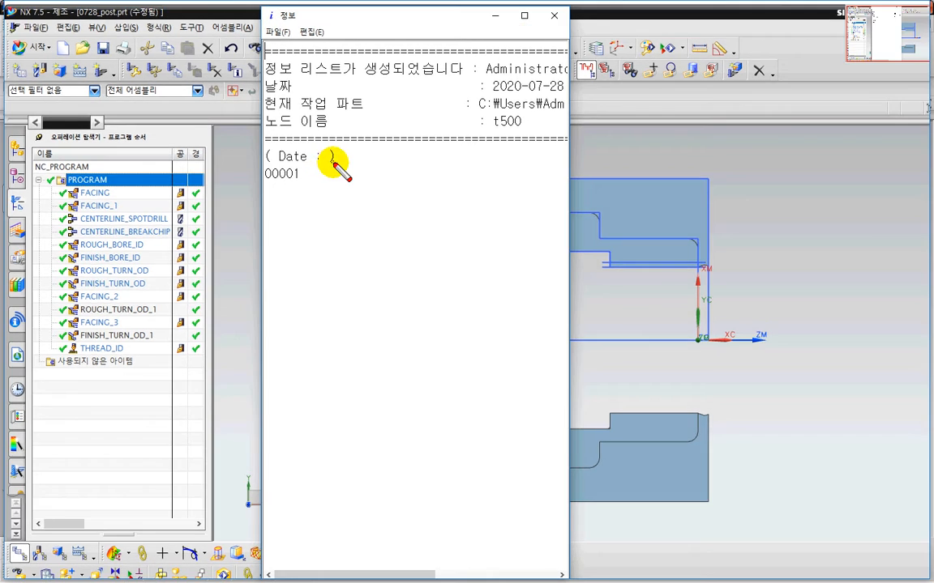
pyautogui.moveTo(332, 163); pyautogui.dragTo(340, 165)
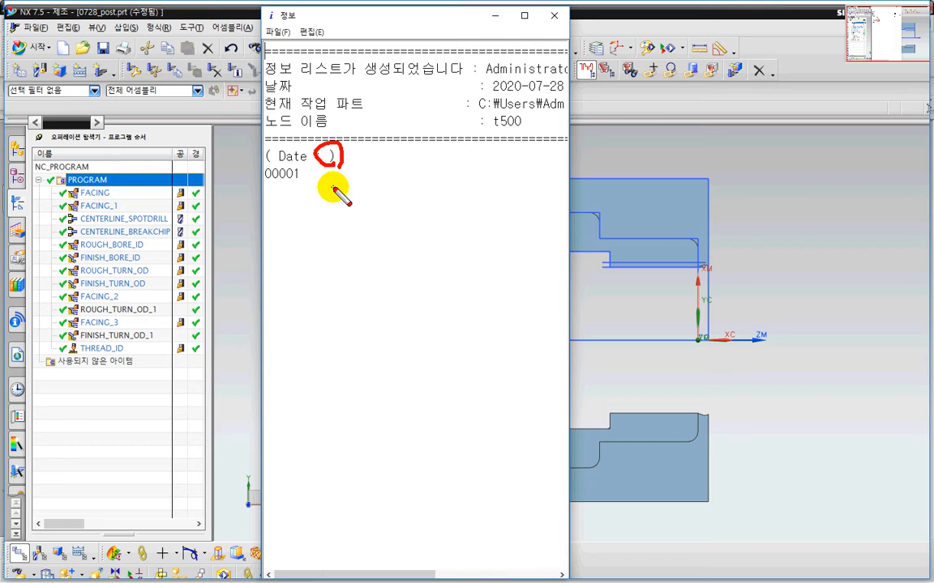
pyautogui.press('Escape')
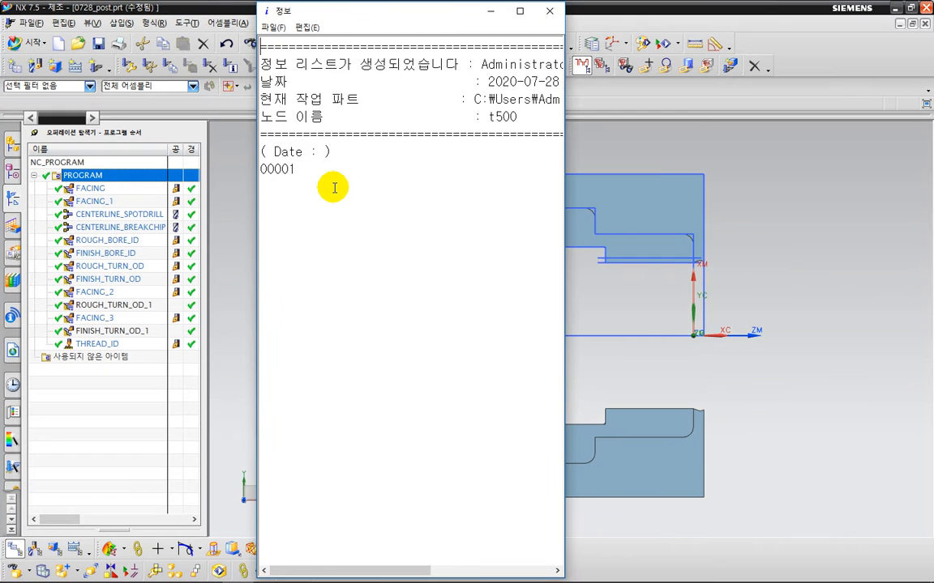
pyautogui.hotkey('alt', 'Tab')
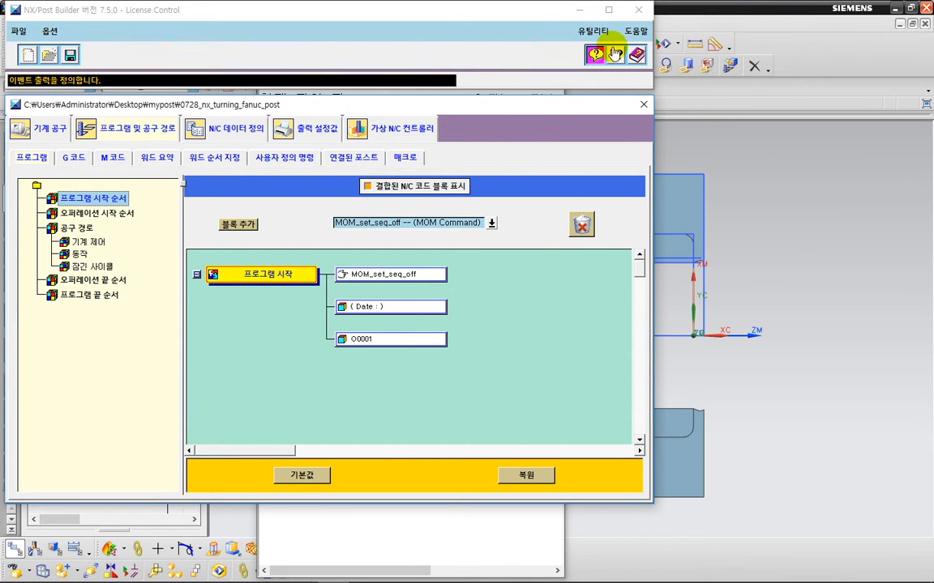
# Step: Open the MOM Variables Browser from the Utilities menu and move its window aside
pyautogui.hotkey('ctrl', '2')
pyautogui.moveTo(613, 46)
pyautogui.mouseDown()
pyautogui.moveTo(585, 55)
pyautogui.moveTo(572, 34)
pyautogui.moveTo(604, 22)
pyautogui.moveTo(616, 49)
pyautogui.moveTo(570, 39)
pyautogui.mouseUp()
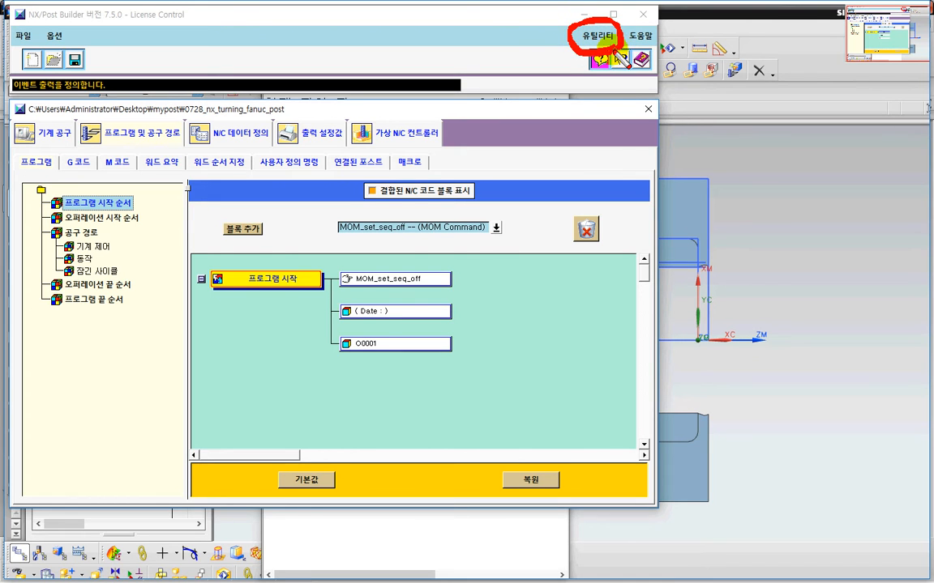
pyautogui.press('Escape')
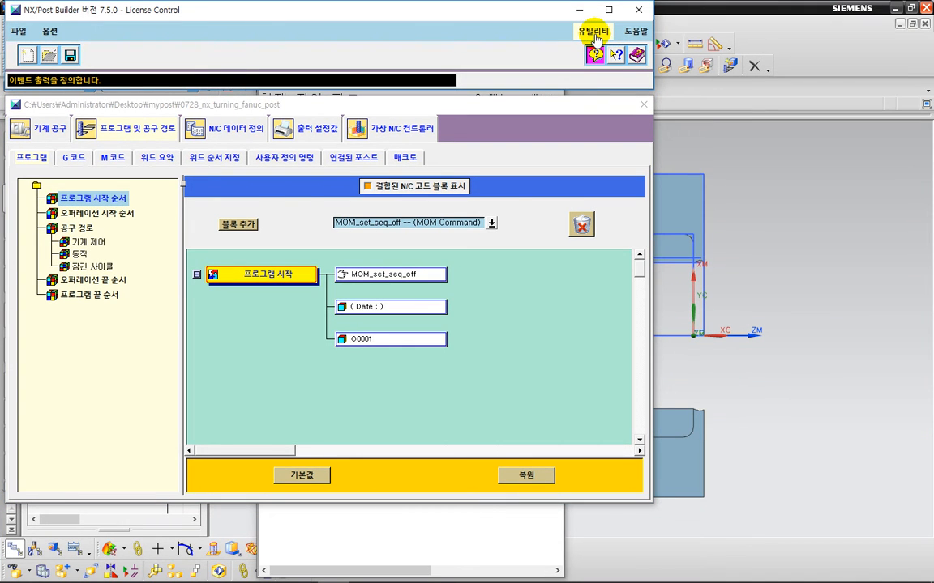
pyautogui.click(595, 34)
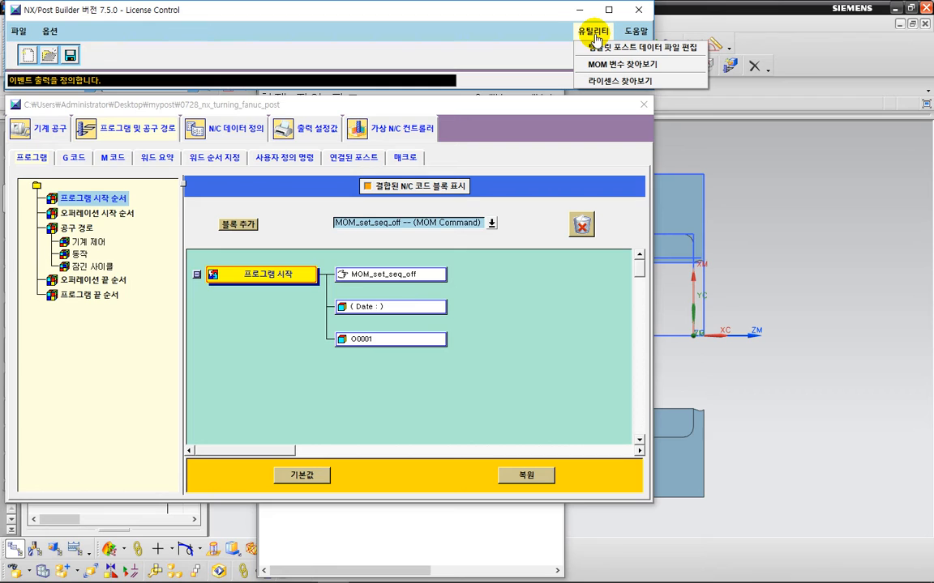
pyautogui.click(664, 65)
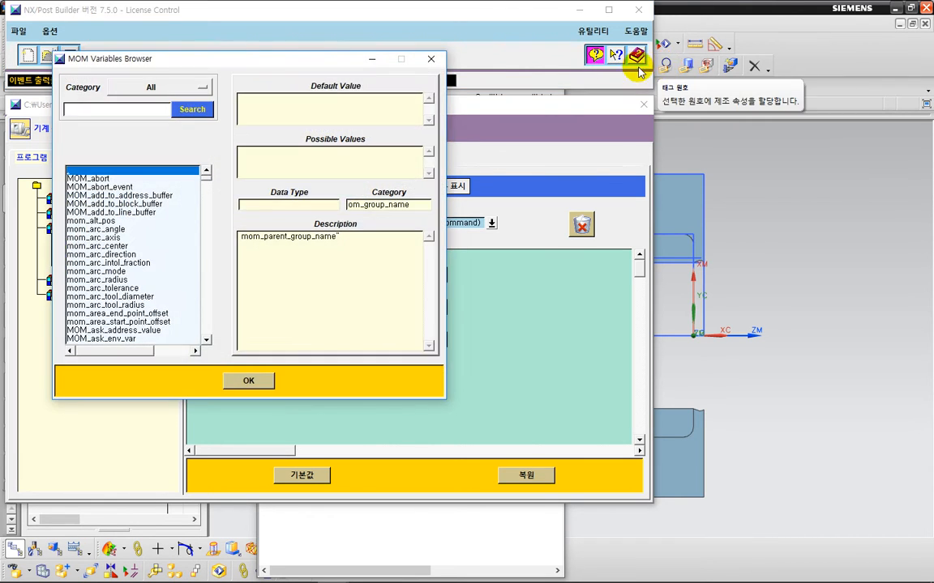
pyautogui.moveTo(243, 61); pyautogui.dragTo(740, 13)
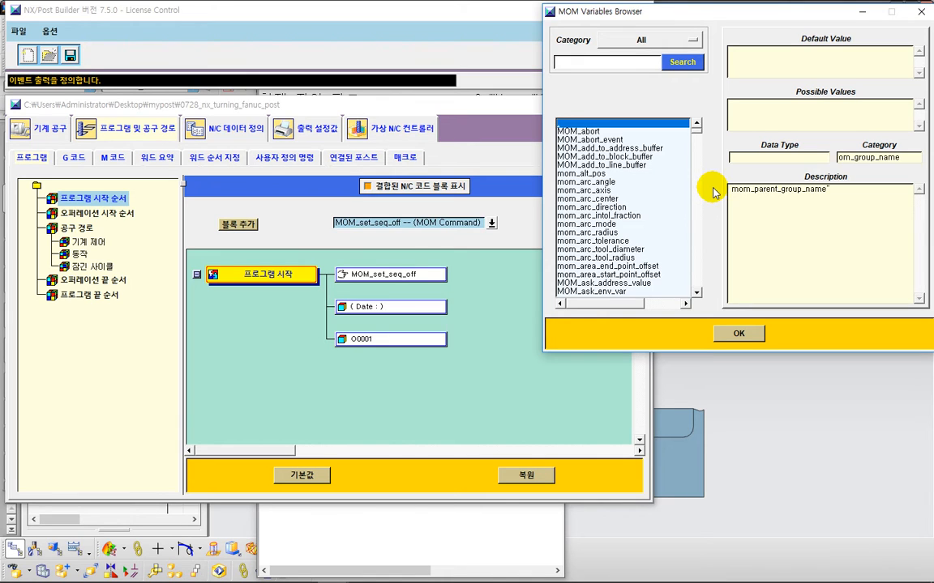
# Step: Search the MOM variables list for "date"
pyautogui.click(696, 130)
pyautogui.moveTo(696, 132)
pyautogui.mouseDown()
pyautogui.moveTo(714, 296)
pyautogui.moveTo(698, 236)
pyautogui.moveTo(696, 125)
pyautogui.moveTo(711, 129)
pyautogui.mouseUp()
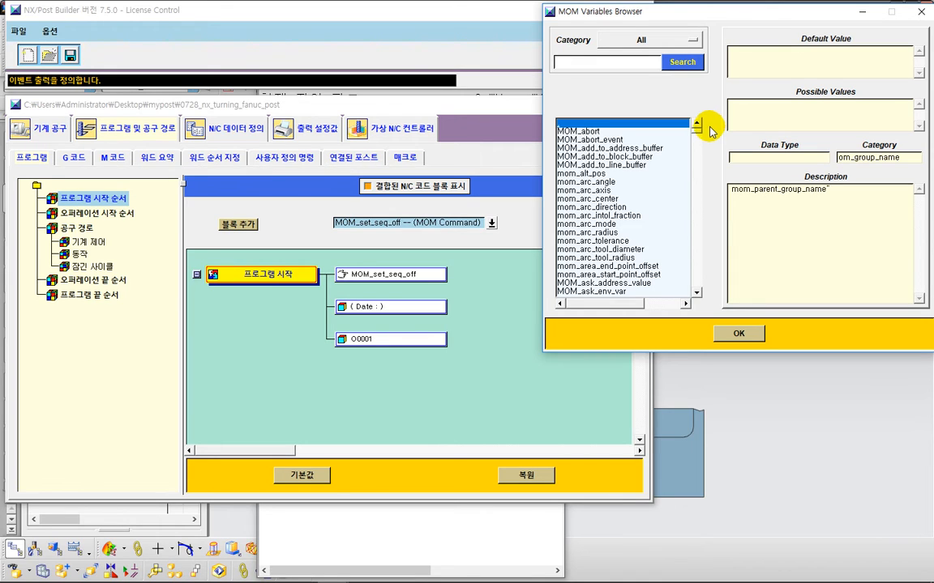
pyautogui.moveTo(697, 132)
pyautogui.mouseDown()
pyautogui.moveTo(700, 183)
pyautogui.moveTo(702, 130)
pyautogui.mouseUp()
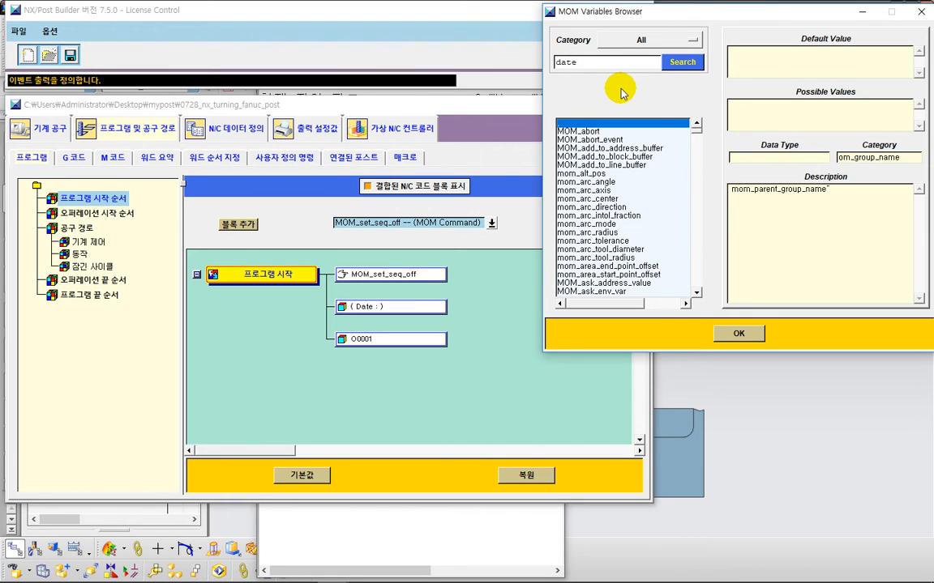
pyautogui.press('Return')
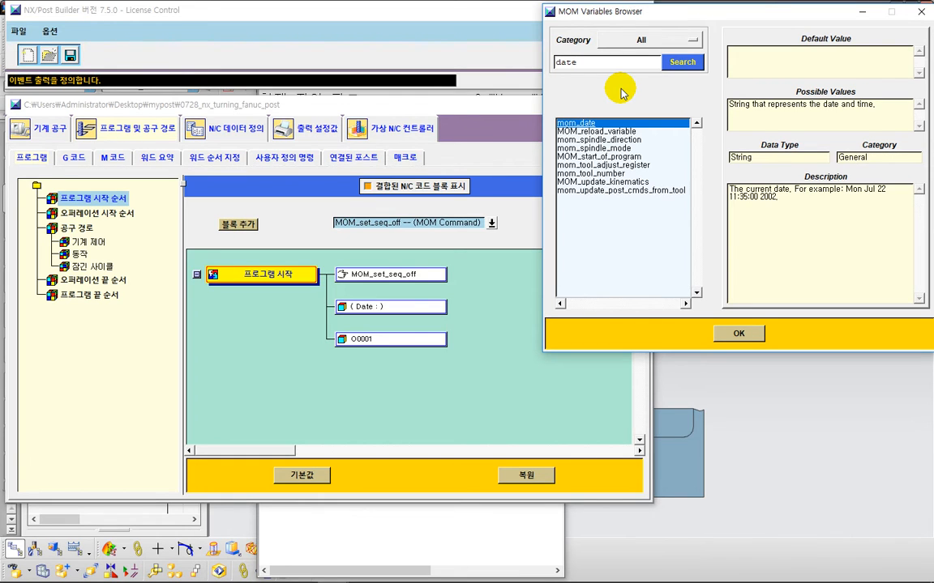
# Step: Step through each variable found by the date search to read its values and description
pyautogui.hotkey('ctrl', '2')
pyautogui.moveTo(876, 233)
pyautogui.mouseDown()
pyautogui.moveTo(862, 244)
pyautogui.moveTo(713, 195)
pyautogui.moveTo(865, 177)
pyautogui.moveTo(877, 258)
pyautogui.mouseUp()
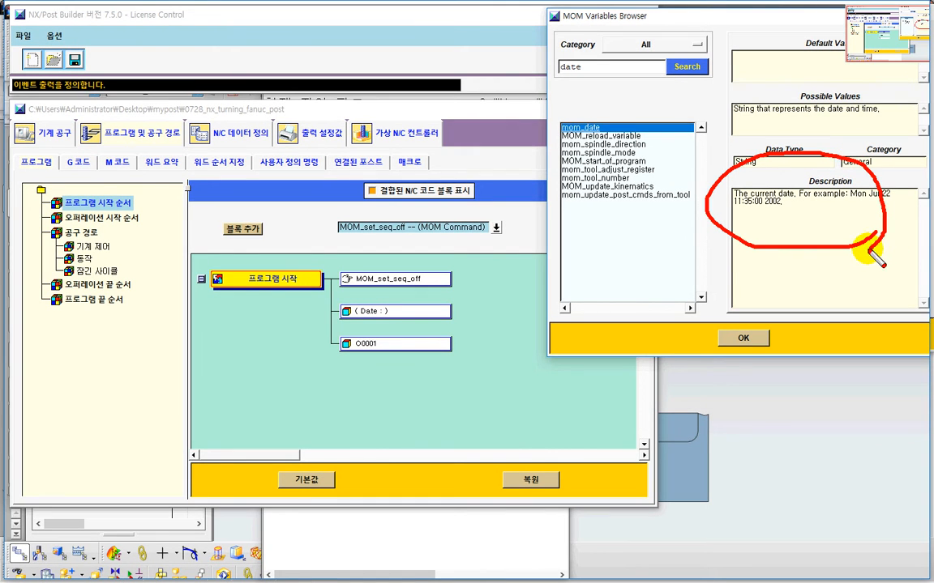
pyautogui.press('Escape')
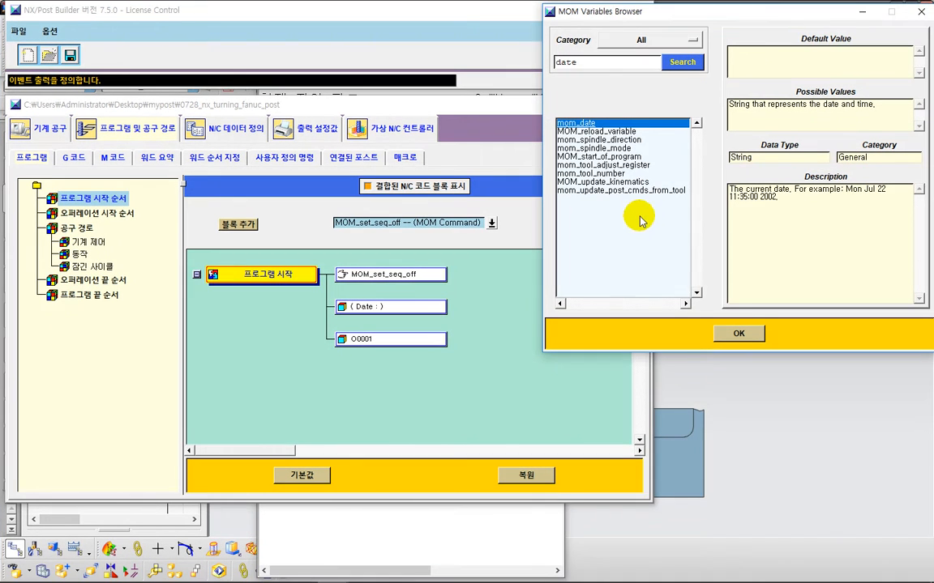
pyautogui.click(618, 131)
pyautogui.click(621, 139)
pyautogui.click(624, 156)
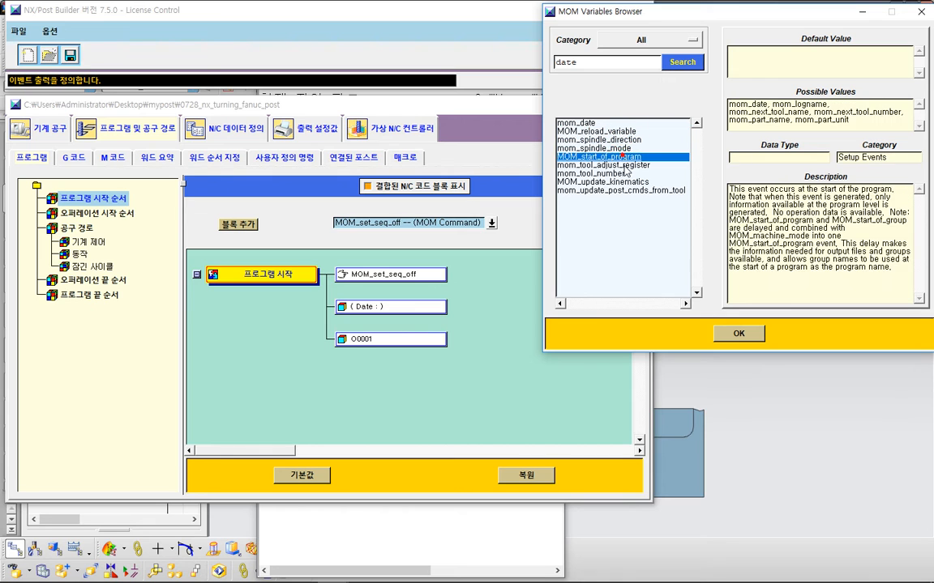
pyautogui.click(624, 164)
pyautogui.click(622, 182)
pyautogui.click(621, 190)
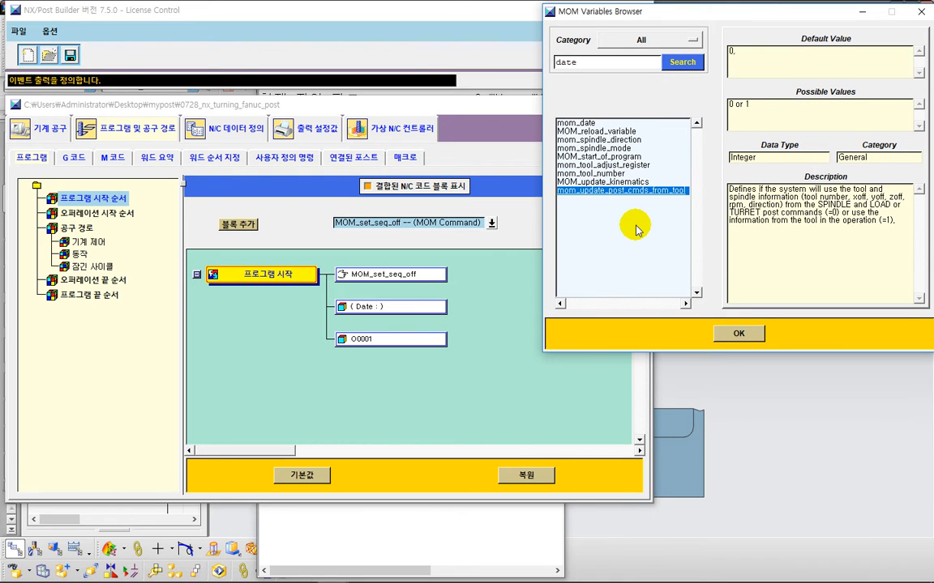
pyautogui.click(606, 63)
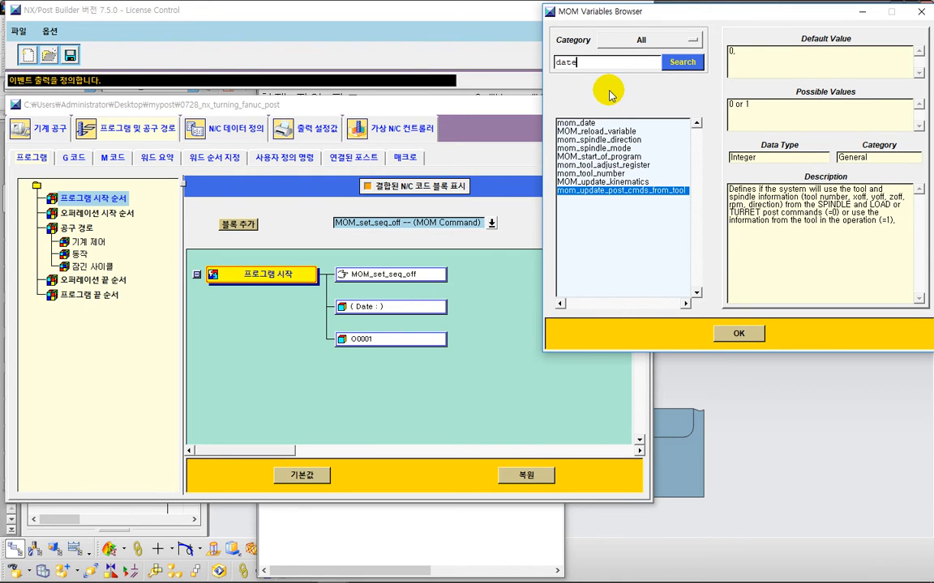
# Step: Select mom_date and examine its possible values, data type, category and description example
pyautogui.hotkey('ctrl', '2')
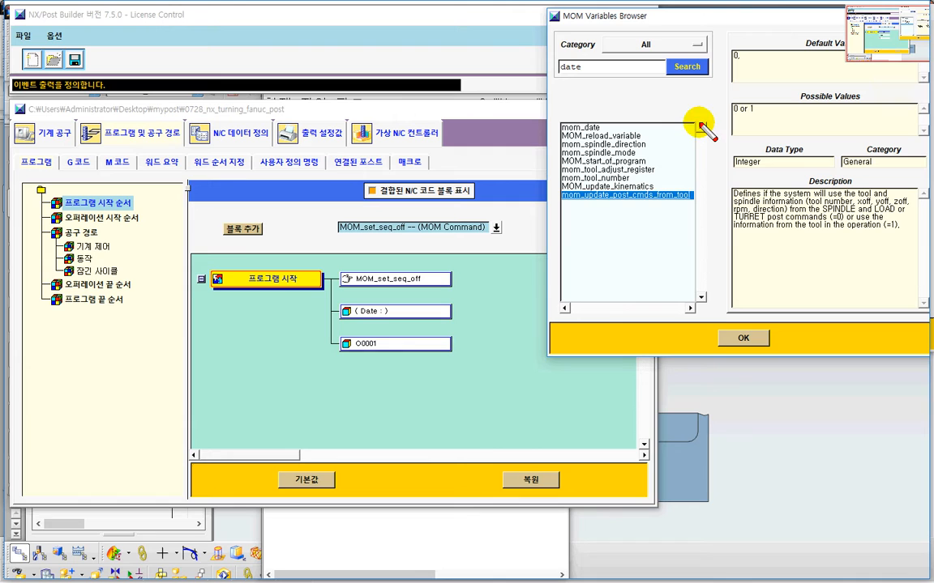
pyautogui.moveTo(700, 124)
pyautogui.mouseDown()
pyautogui.moveTo(696, 259)
pyautogui.moveTo(718, 249)
pyautogui.mouseUp()
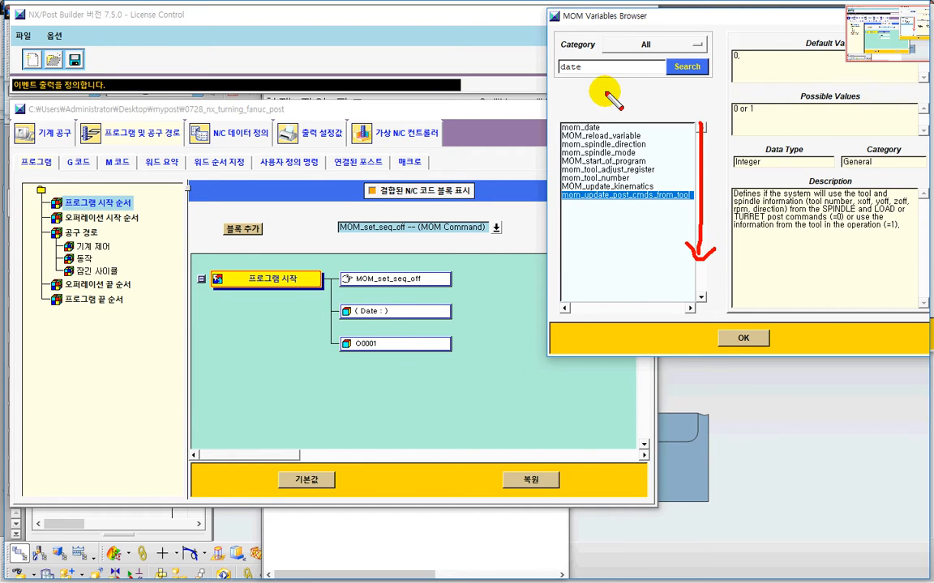
pyautogui.press('e')
pyautogui.moveTo(590, 80)
pyautogui.mouseDown()
pyautogui.moveTo(567, 86)
pyautogui.moveTo(557, 52)
pyautogui.moveTo(599, 95)
pyautogui.moveTo(594, 126)
pyautogui.moveTo(616, 117)
pyautogui.mouseUp()
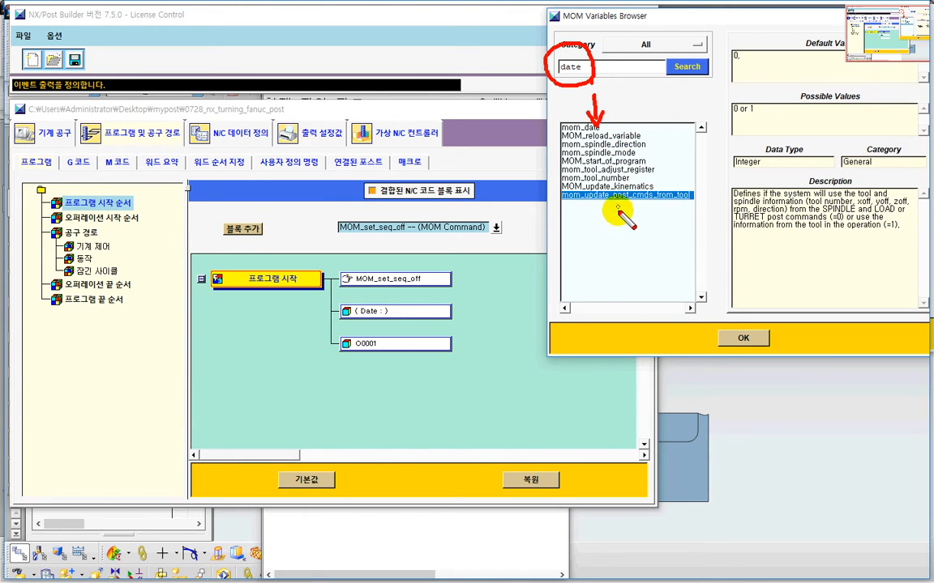
pyautogui.press('Escape')
pyautogui.click(588, 123)
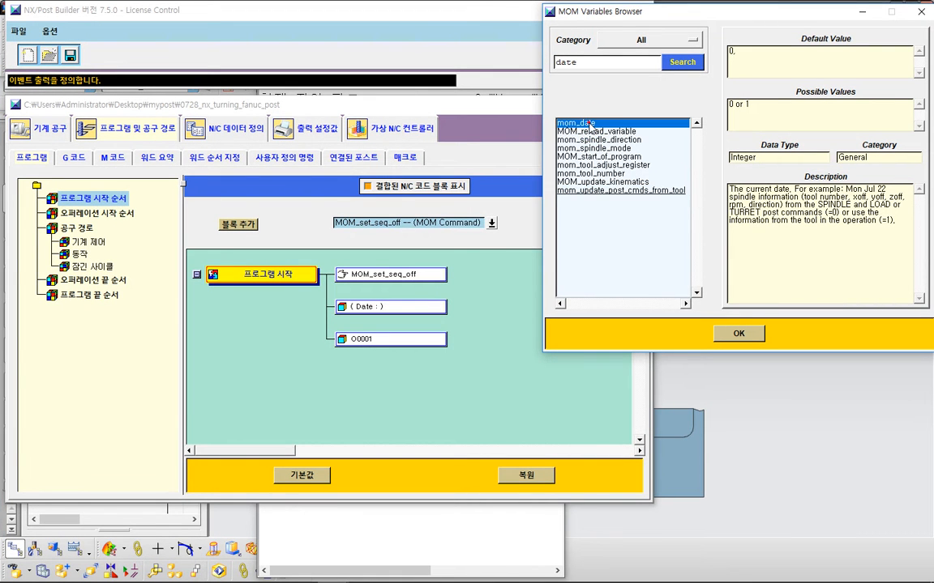
pyautogui.hotkey('ctrl', '2')
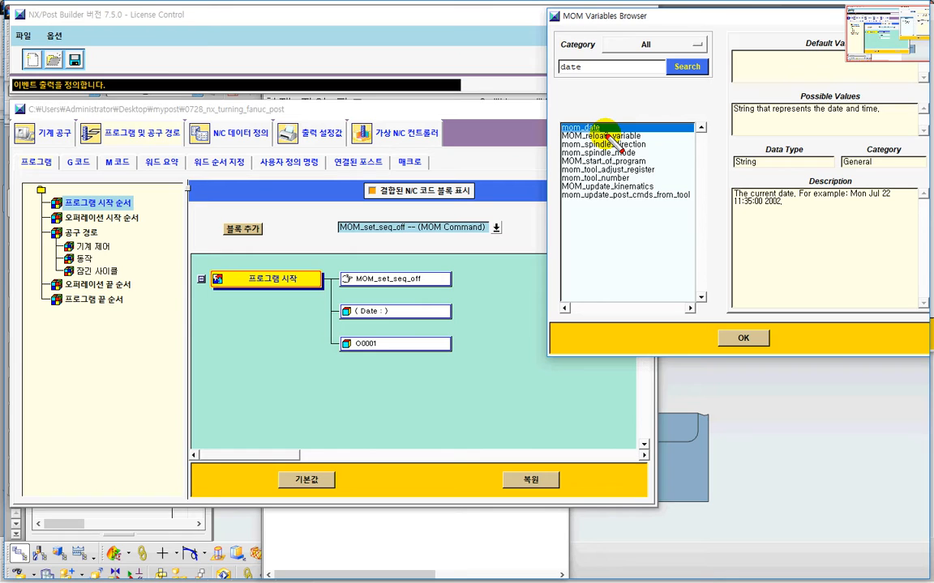
pyautogui.moveTo(607, 133)
pyautogui.mouseDown()
pyautogui.moveTo(556, 126)
pyautogui.moveTo(586, 112)
pyautogui.moveTo(620, 149)
pyautogui.mouseUp()
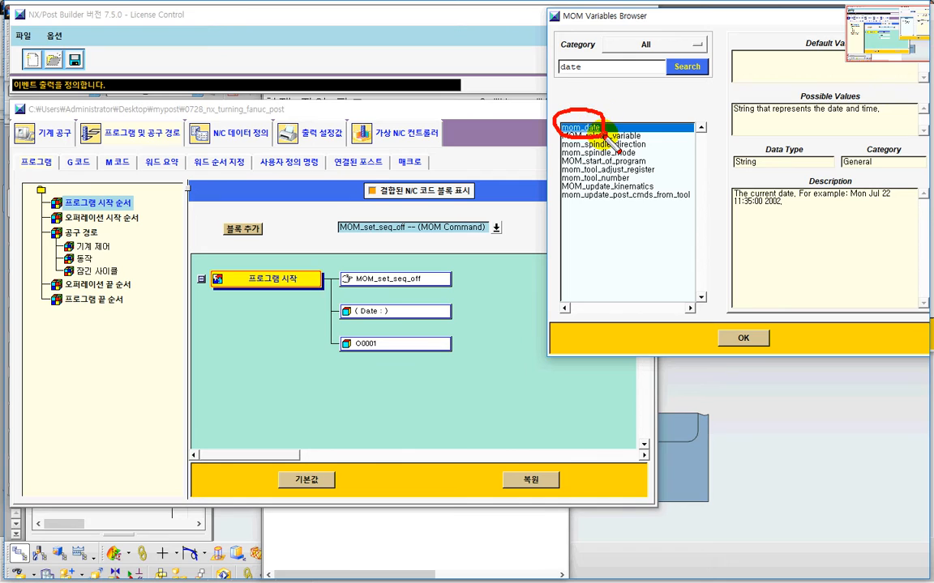
pyautogui.moveTo(496, 84)
pyautogui.mouseDown()
pyautogui.moveTo(503, 99)
pyautogui.moveTo(525, 80)
pyautogui.moveTo(532, 109)
pyautogui.mouseUp()
pyautogui.moveTo(545, 72)
pyautogui.mouseDown()
pyautogui.moveTo(535, 90)
pyautogui.moveTo(558, 88)
pyautogui.moveTo(546, 117)
pyautogui.mouseUp()
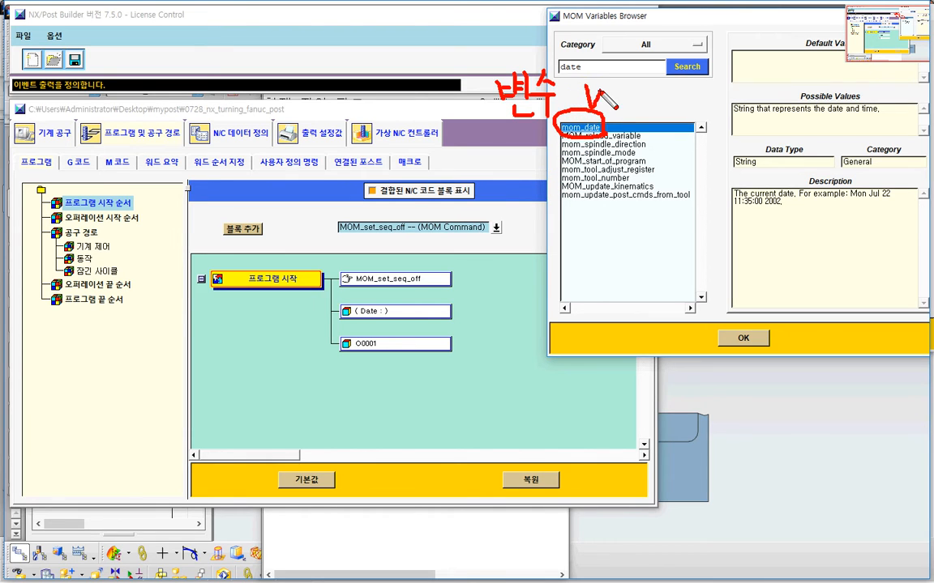
pyautogui.moveTo(570, 94); pyautogui.dragTo(596, 91)
pyautogui.moveTo(602, 91)
pyautogui.mouseDown()
pyautogui.moveTo(616, 102)
pyautogui.moveTo(675, 99)
pyautogui.mouseUp()
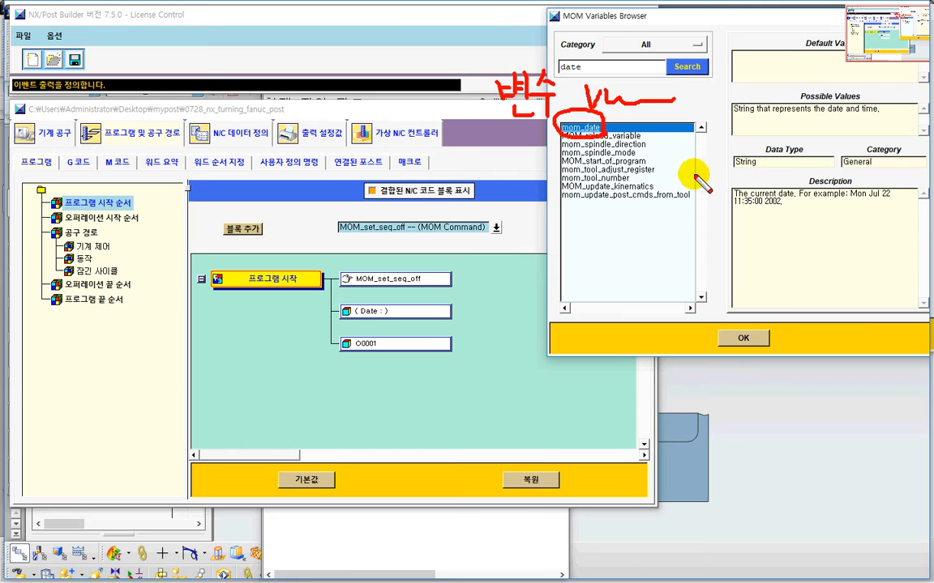
pyautogui.moveTo(557, 127)
pyautogui.mouseDown()
pyautogui.moveTo(590, 110)
pyautogui.moveTo(598, 136)
pyautogui.mouseUp()
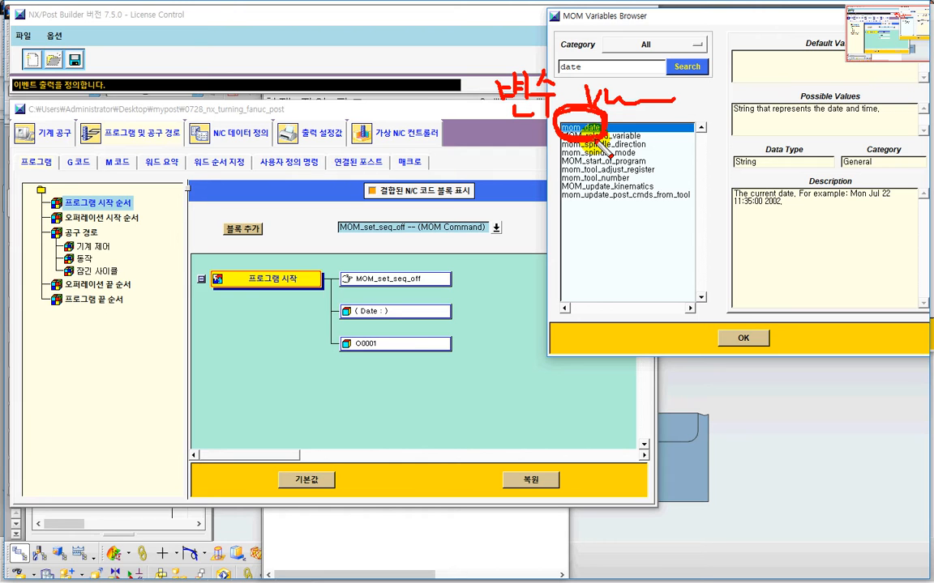
pyautogui.press('Escape')
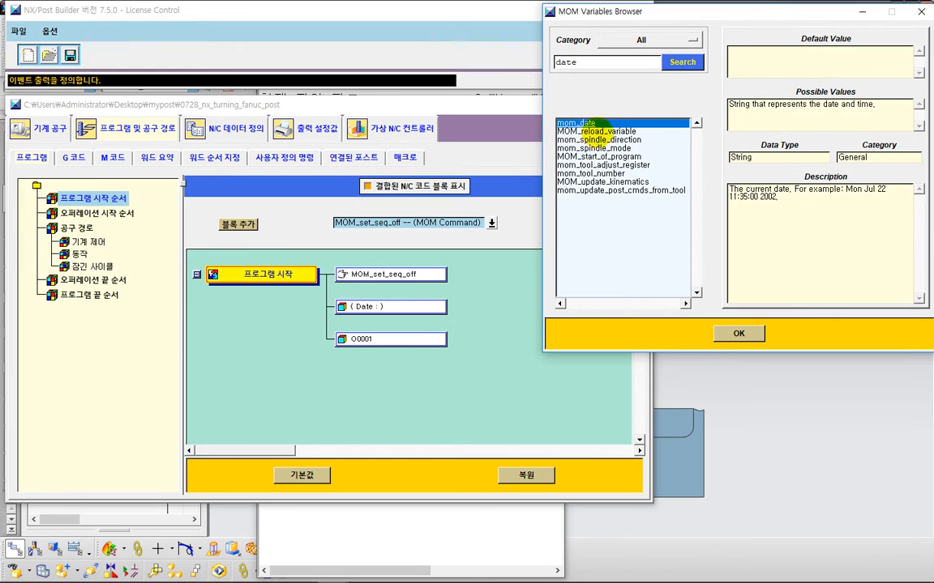
pyautogui.hotkey('ctrl', '2')
pyautogui.moveTo(609, 133)
pyautogui.mouseDown()
pyautogui.moveTo(596, 139)
pyautogui.moveTo(555, 123)
pyautogui.moveTo(568, 113)
pyautogui.moveTo(583, 133)
pyautogui.moveTo(634, 136)
pyautogui.moveTo(707, 119)
pyautogui.moveTo(709, 129)
pyautogui.moveTo(859, 120)
pyautogui.moveTo(873, 98)
pyautogui.moveTo(835, 92)
pyautogui.moveTo(817, 122)
pyautogui.mouseUp()
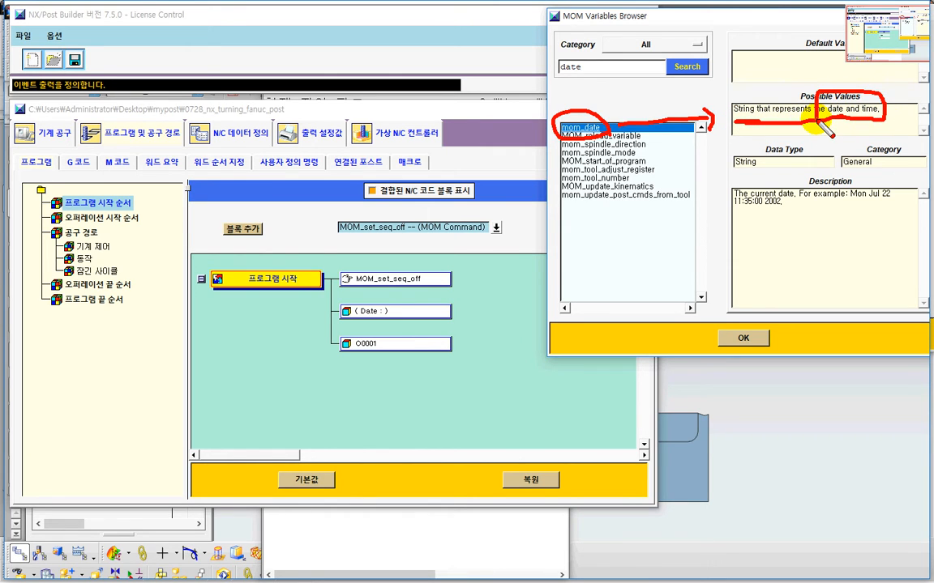
pyautogui.moveTo(768, 159)
pyautogui.mouseDown()
pyautogui.moveTo(782, 161)
pyautogui.moveTo(750, 146)
pyautogui.moveTo(761, 166)
pyautogui.mouseUp()
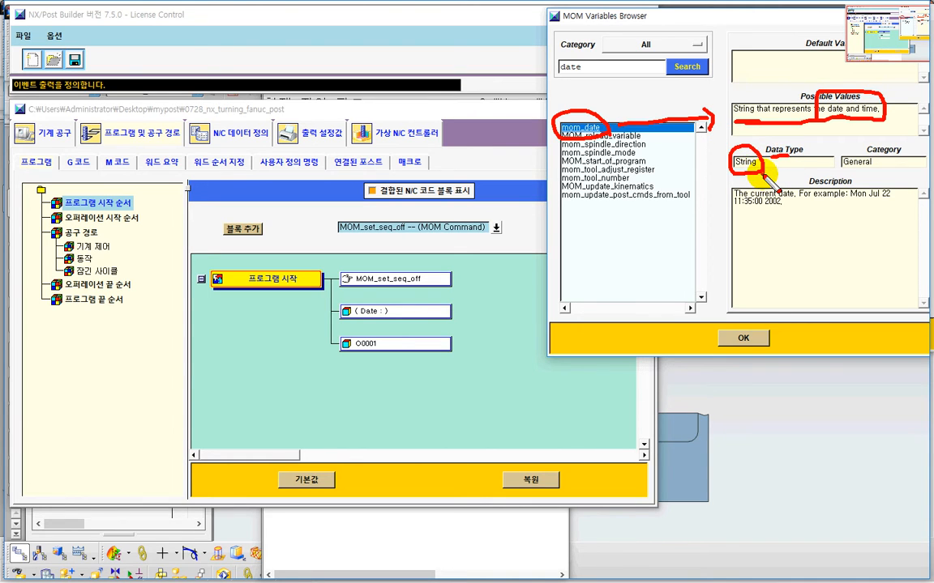
pyautogui.moveTo(864, 151)
pyautogui.mouseDown()
pyautogui.moveTo(851, 155)
pyautogui.moveTo(867, 172)
pyautogui.mouseUp()
pyautogui.moveTo(734, 215); pyautogui.dragTo(885, 214)
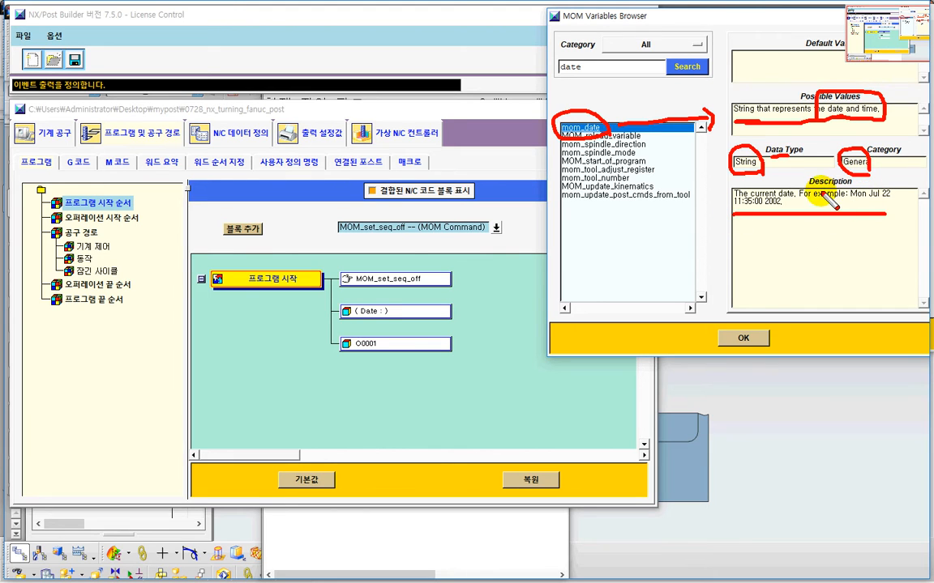
pyautogui.moveTo(810, 186); pyautogui.dragTo(840, 187)
pyautogui.moveTo(739, 31); pyautogui.dragTo(768, 94)
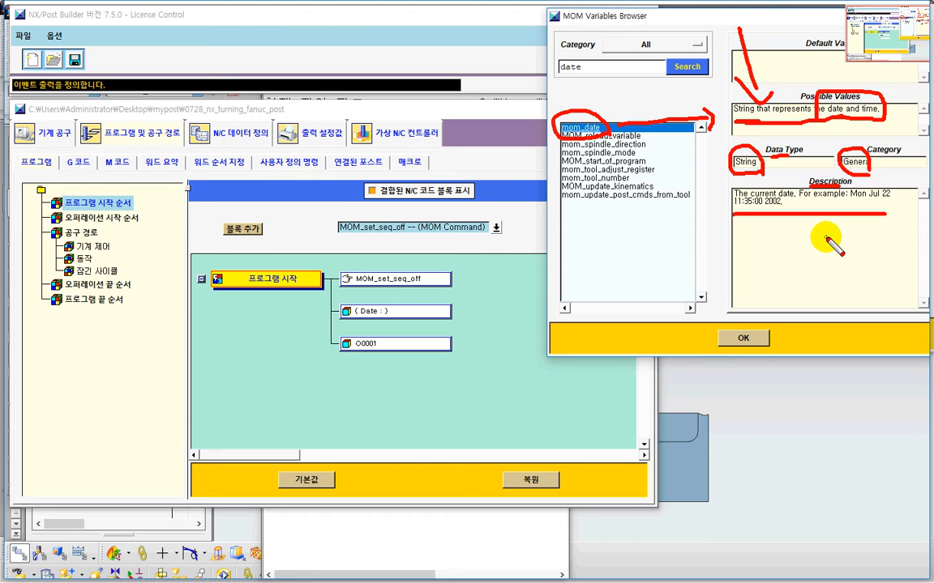
pyautogui.press('e')
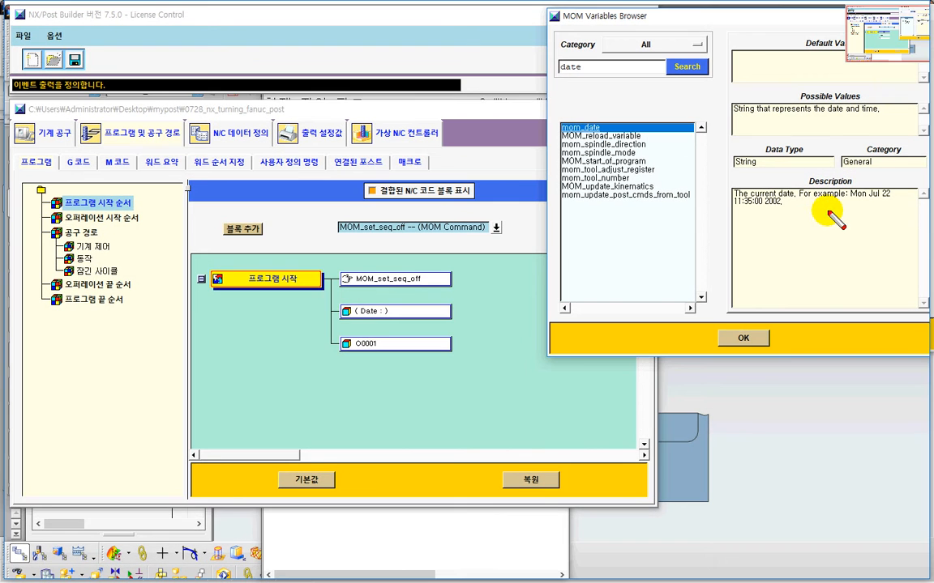
pyautogui.moveTo(798, 202); pyautogui.dragTo(893, 202)
pyautogui.press('Escape')
pyautogui.hotkey('ctrl', '2')
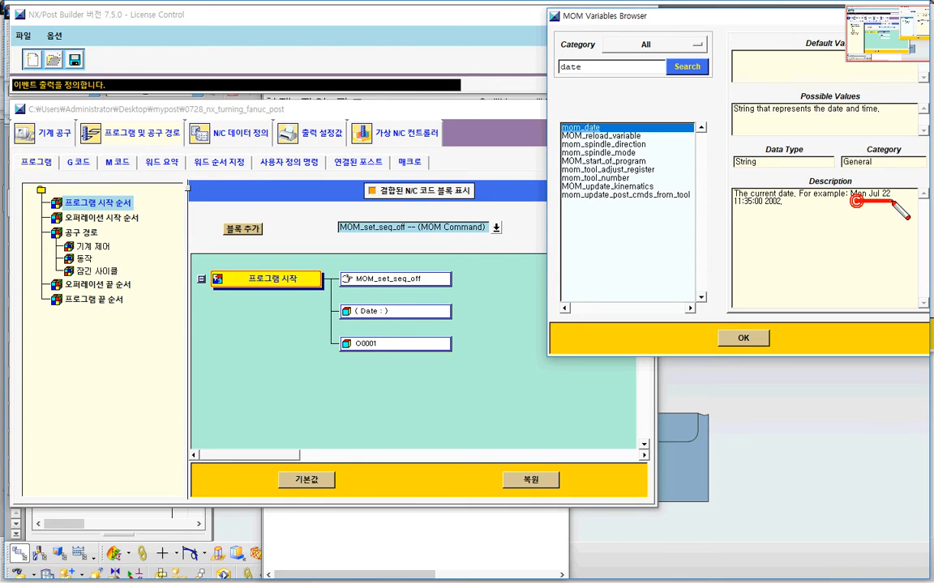
pyautogui.moveTo(737, 216); pyautogui.dragTo(780, 217)
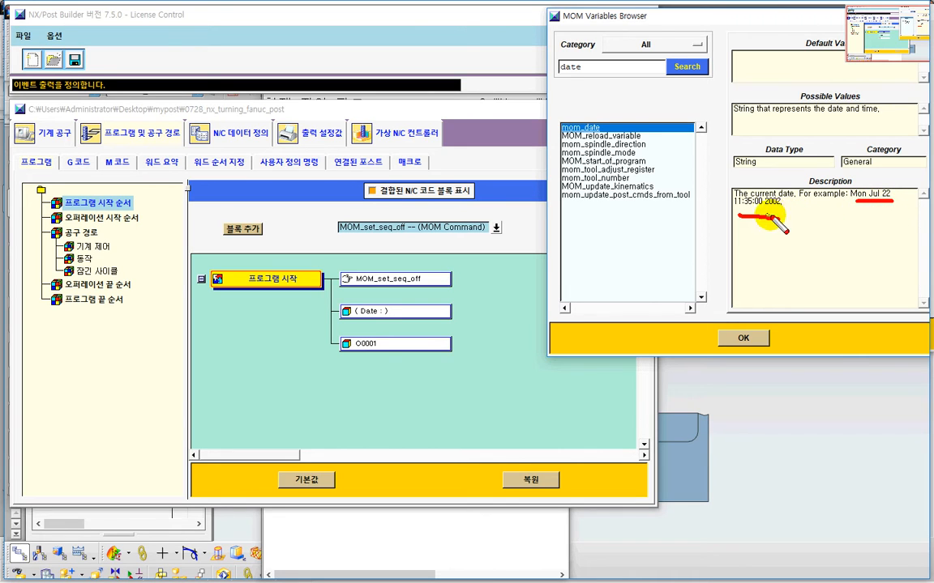
pyautogui.moveTo(791, 215); pyautogui.dragTo(760, 217)
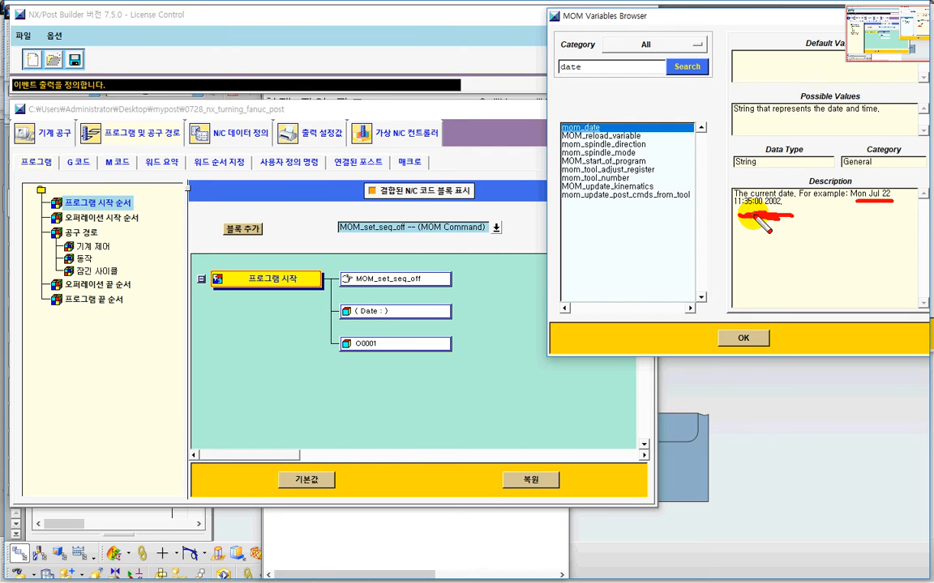
pyautogui.press('Escape')
pyautogui.hotkey('ctrl', '2')
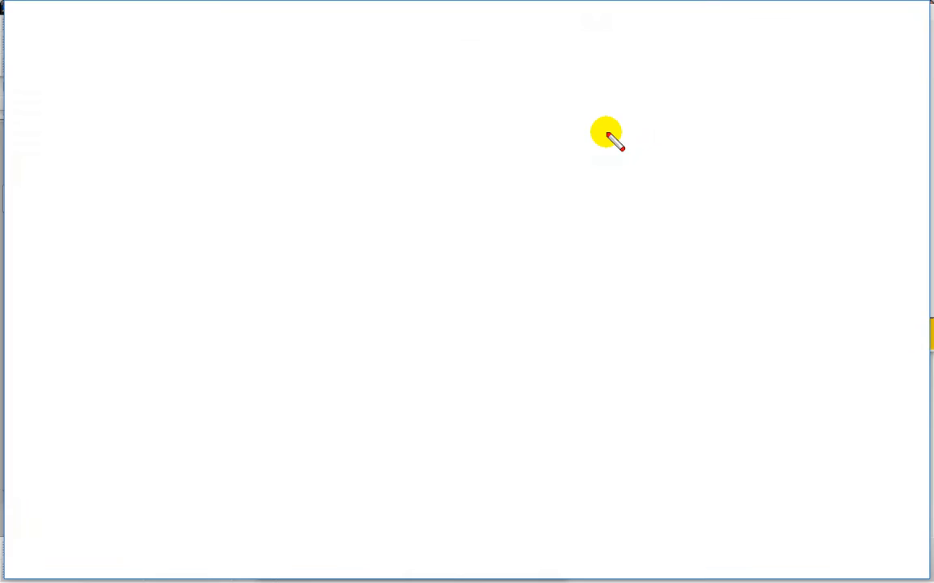
pyautogui.moveTo(610, 136)
pyautogui.mouseDown()
pyautogui.moveTo(562, 134)
pyautogui.moveTo(566, 119)
pyautogui.moveTo(594, 118)
pyautogui.moveTo(607, 139)
pyautogui.mouseUp()
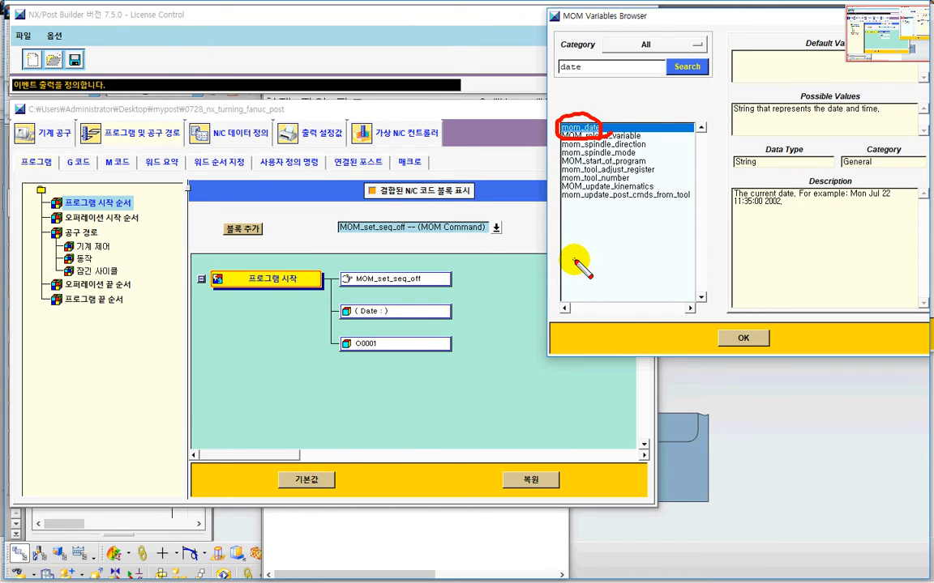
pyautogui.press('Escape')
# Step: Switch to the Notepad window containing the MOM note
pyautogui.hotkey('alt', 'Tab')
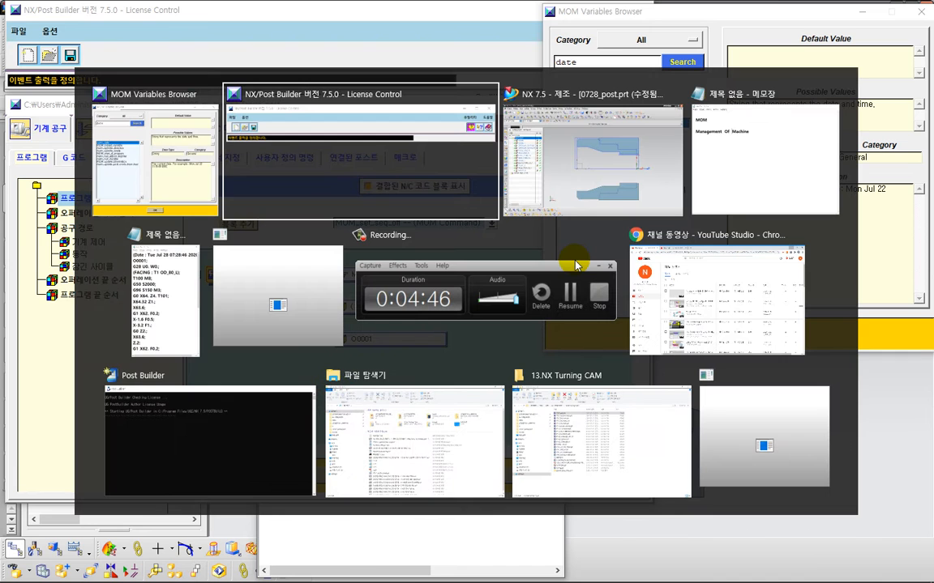
pyautogui.hotkey('alt', 'Tab')
pyautogui.hotkey('alt', 'Tab')
pyautogui.click(330, 87)
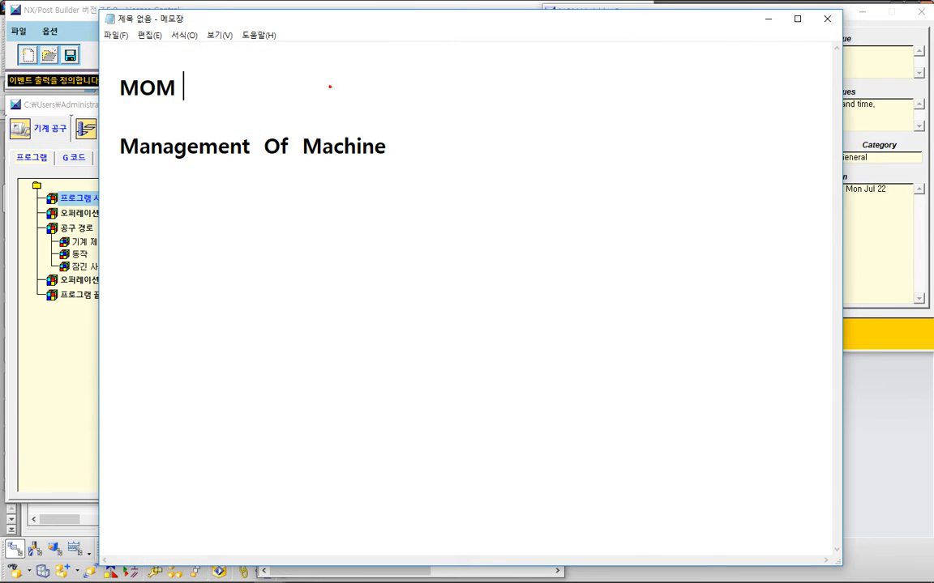
# Step: Add the note "mom변수 $mom_date" beside MOM in the Notepad memo
pyautogui.write('mom')
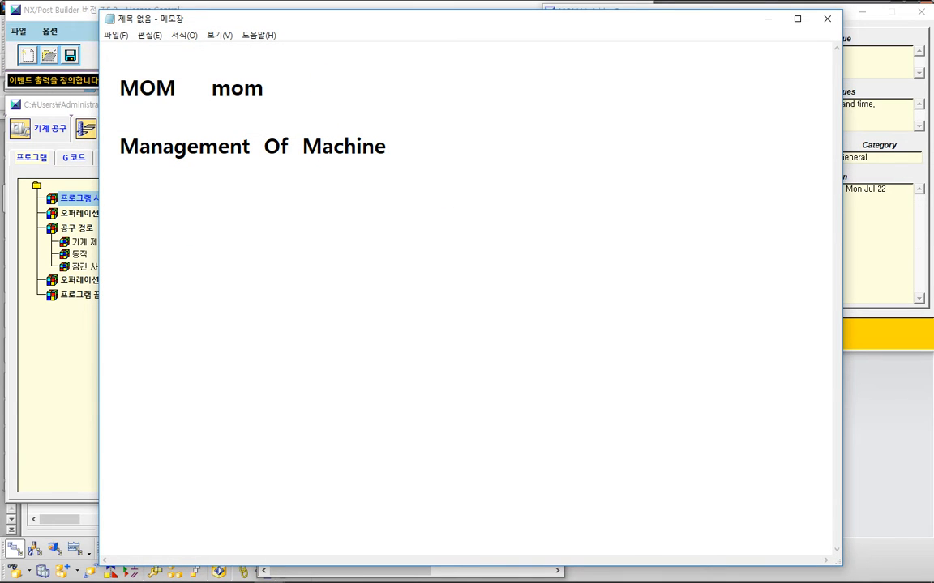
pyautogui.write('변수     ')
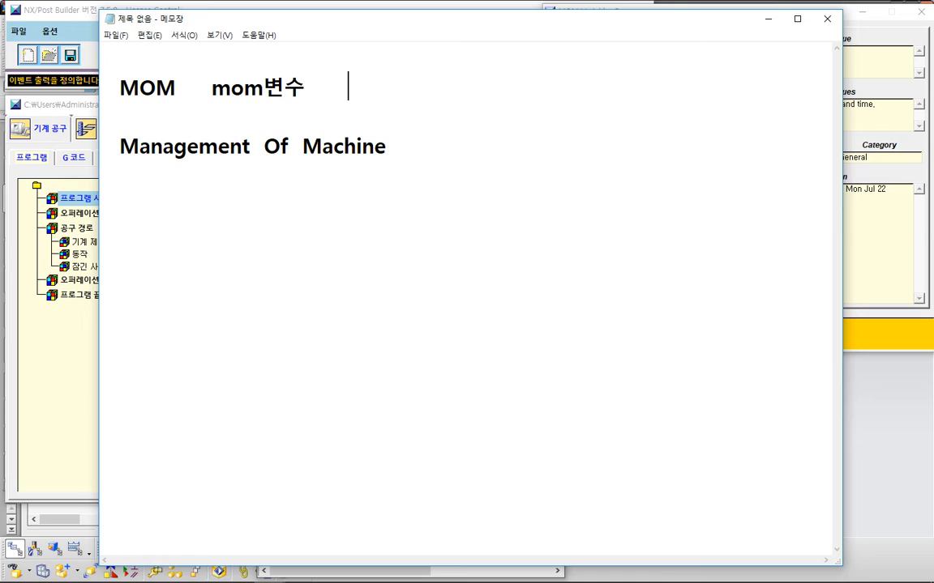
pyautogui.write('$mom_date')
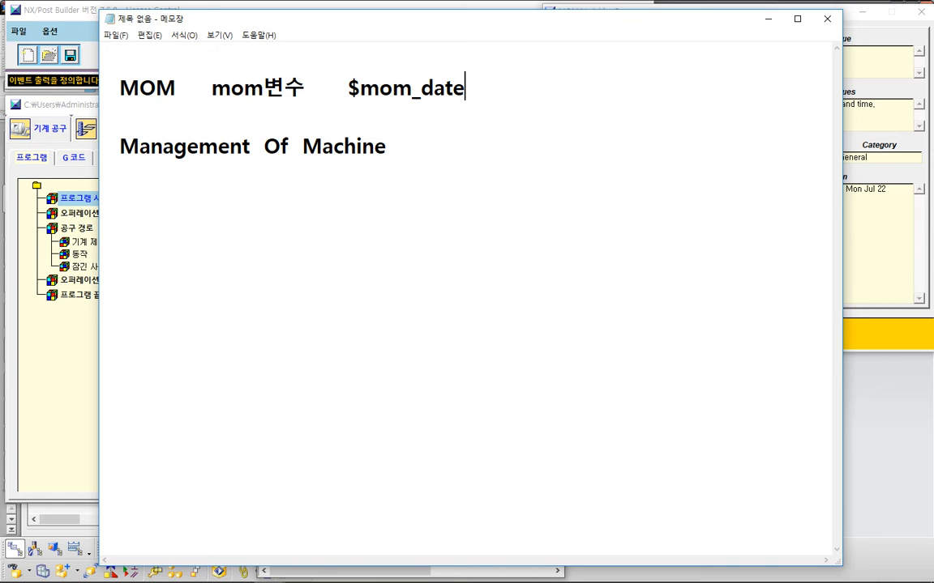
# Step: Switch to the NX information listing and insert $mom_date into its Date comment line as a demonstration
pyautogui.hotkey('alt', 'Tab')
pyautogui.hotkey('alt', 'Tab')
pyautogui.hotkey('alt', 'Tab')
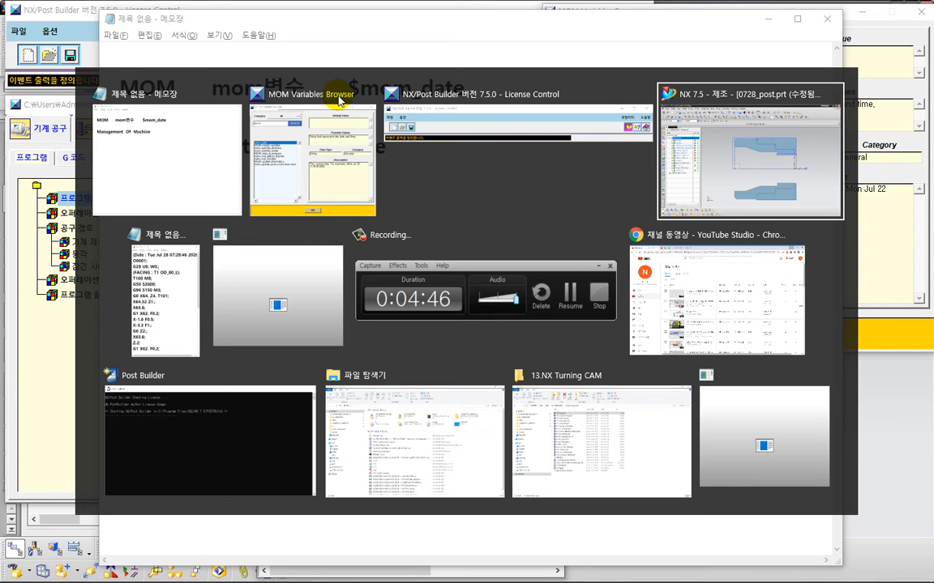
pyautogui.hotkey('ctrl', '2')
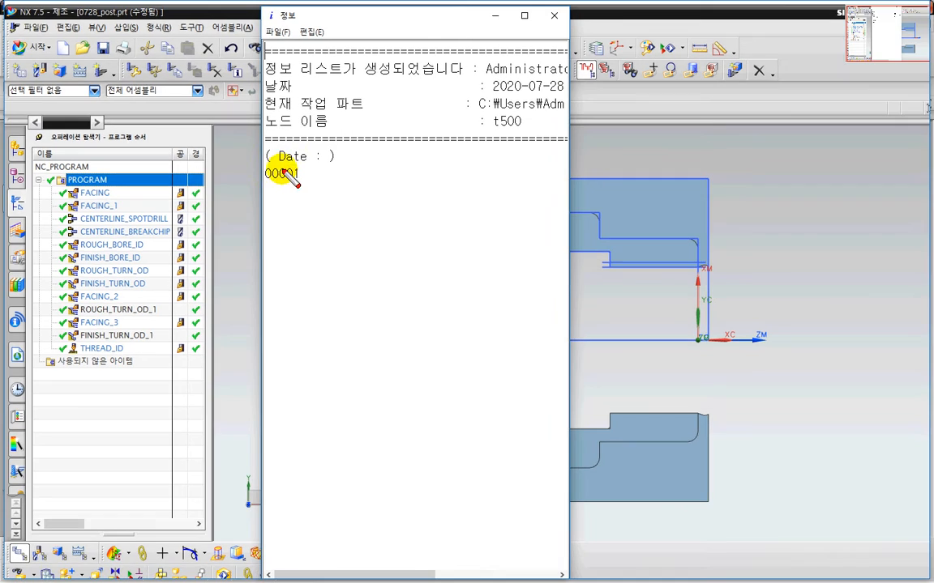
pyautogui.moveTo(266, 167)
pyautogui.mouseDown()
pyautogui.moveTo(335, 167)
pyautogui.moveTo(325, 149)
pyautogui.moveTo(339, 149)
pyautogui.moveTo(335, 168)
pyautogui.mouseUp()
pyautogui.press('Escape')
pyautogui.click(321, 151)
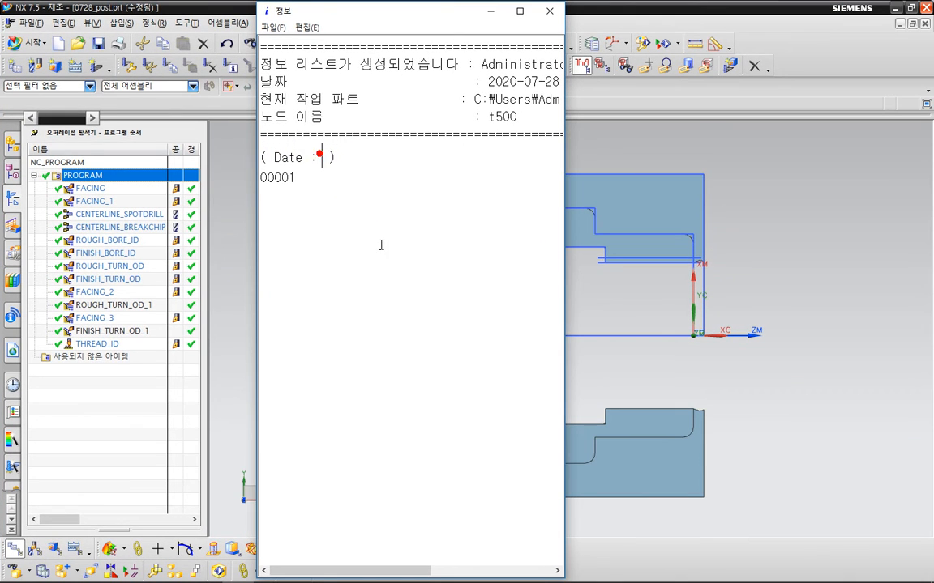
pyautogui.write('$mom_date')
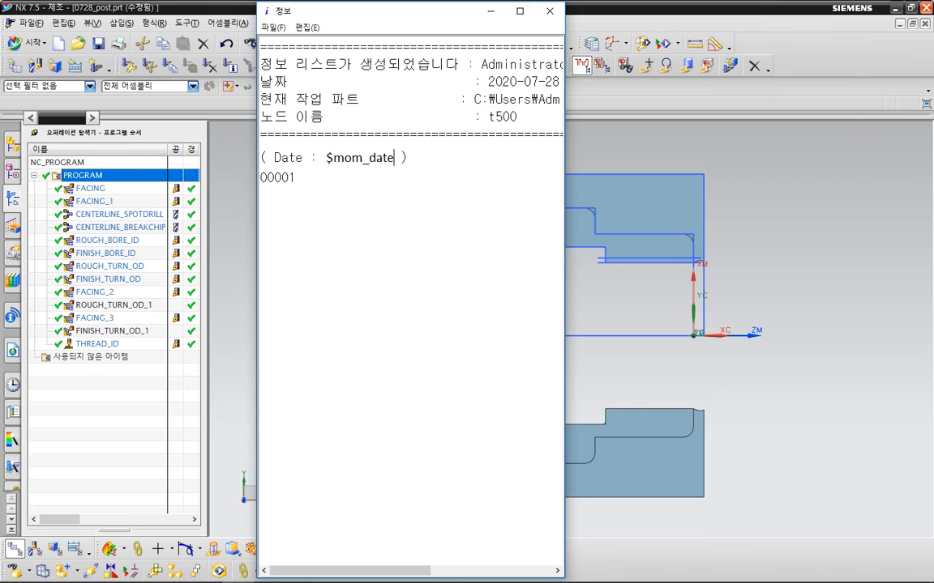
# Step: Switch to Post Builder and open the ( Date : ) block of the Program Start Sequence
pyautogui.hotkey('alt', 'Tab')
pyautogui.hotkey('alt', 'Tab')
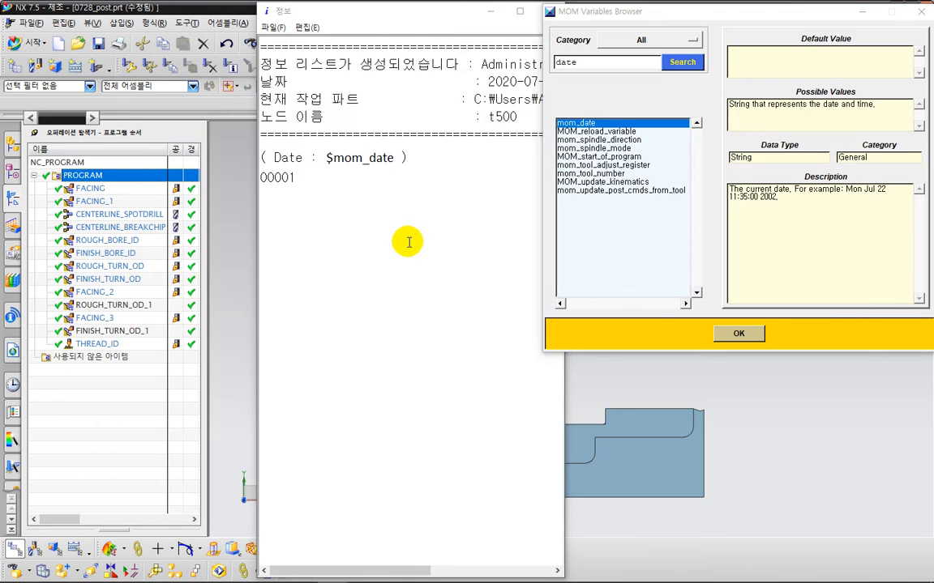
pyautogui.hotkey('alt', 'Tab')
pyautogui.hotkey('alt', 'Tab')
pyautogui.hotkey('alt', 'Tab')
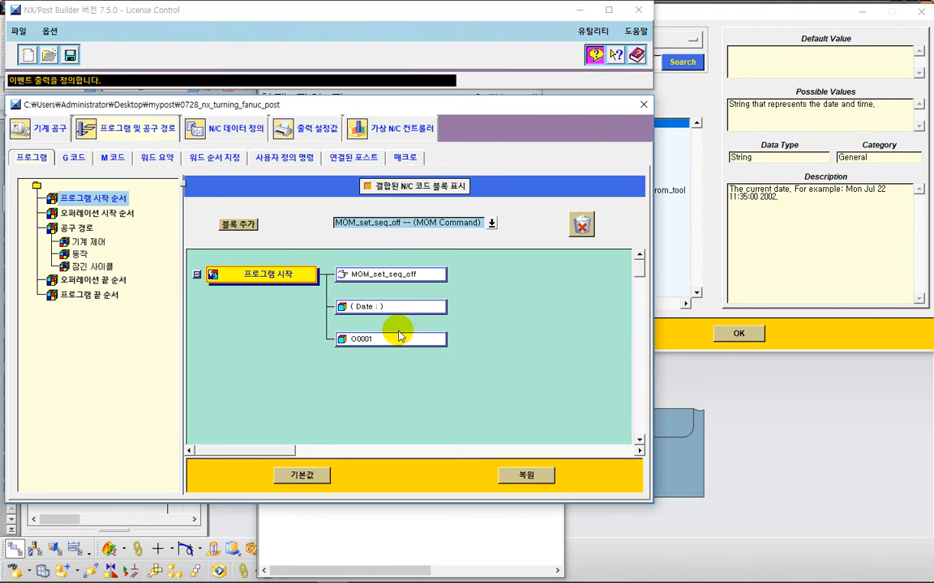
pyautogui.hotkey('ctrl', '2')
pyautogui.moveTo(390, 327)
pyautogui.mouseDown()
pyautogui.moveTo(369, 330)
pyautogui.moveTo(357, 294)
pyautogui.moveTo(343, 316)
pyautogui.moveTo(340, 298)
pyautogui.moveTo(389, 335)
pyautogui.mouseUp()
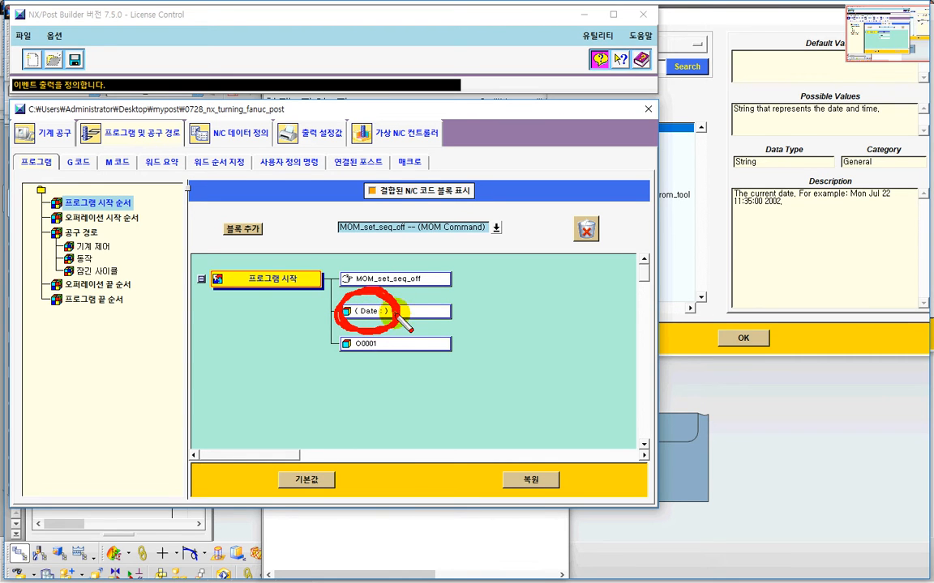
pyautogui.press('Escape')
pyautogui.click(388, 313)
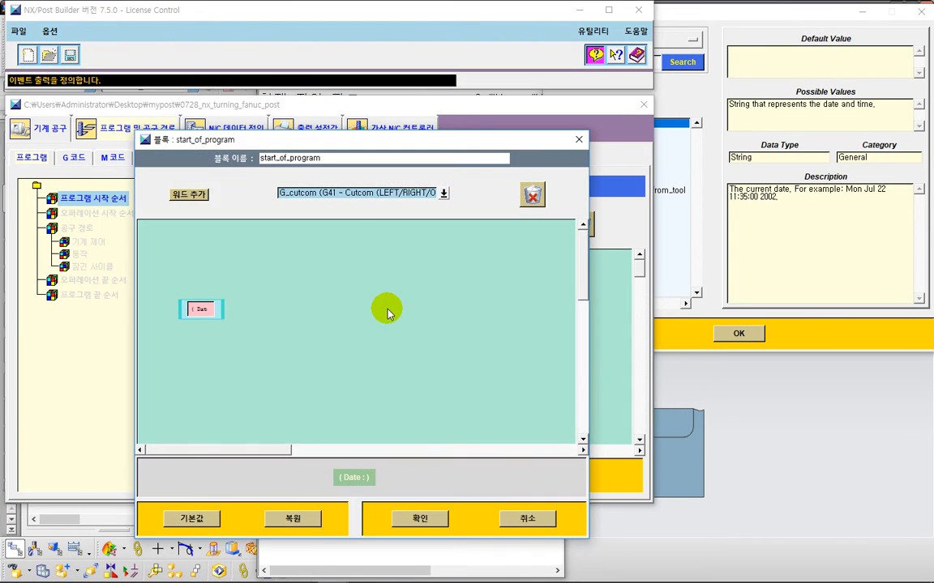
# Step: Edit the block's text element to ( Date : $mom_date), copying the variable name from the MOM Variables Browser, and confirm both dialogs
pyautogui.moveTo(363, 144); pyautogui.dragTo(396, 69)
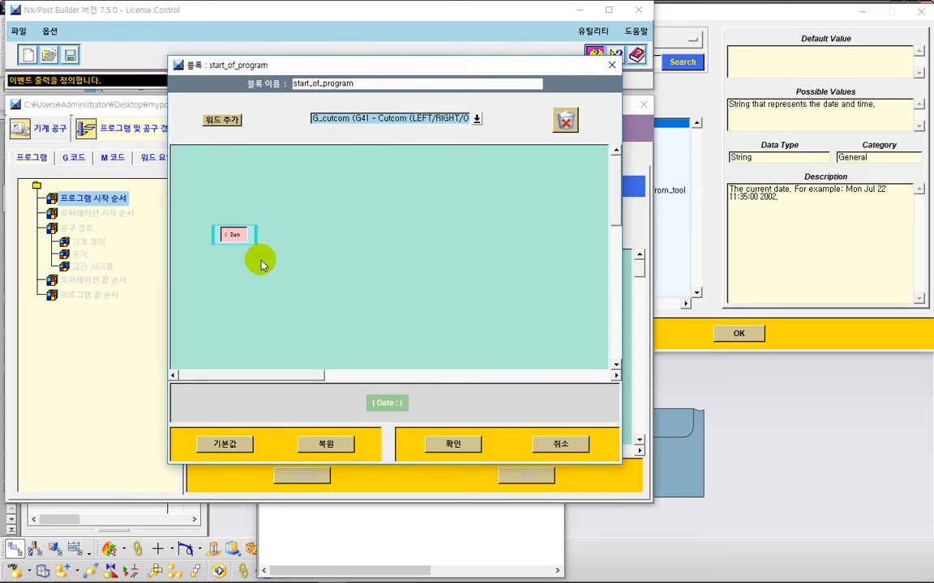
pyautogui.click(233, 237)
pyautogui.rightClick(231, 238)
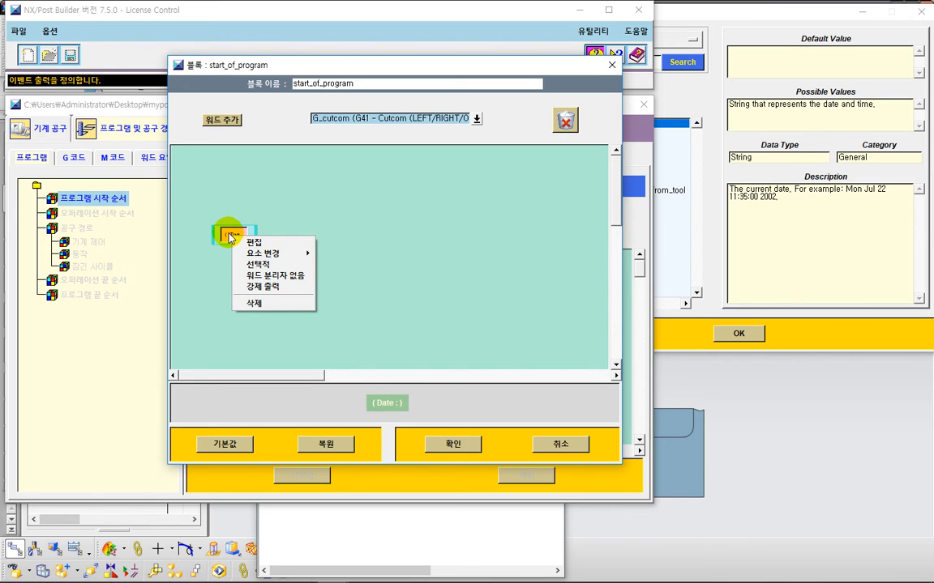
pyautogui.click(228, 234)
pyautogui.rightClick(228, 234)
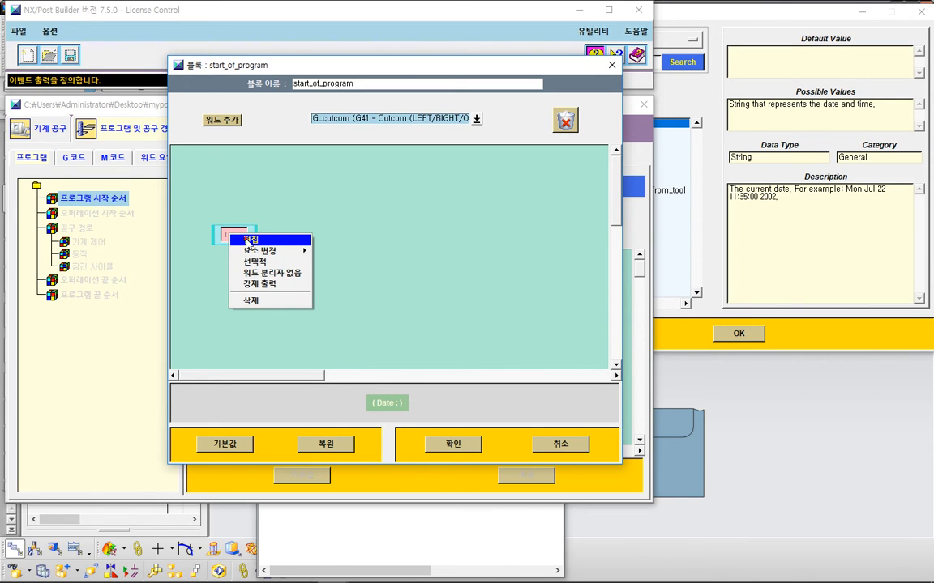
pyautogui.click(248, 240)
pyautogui.moveTo(289, 50); pyautogui.dragTo(386, 175)
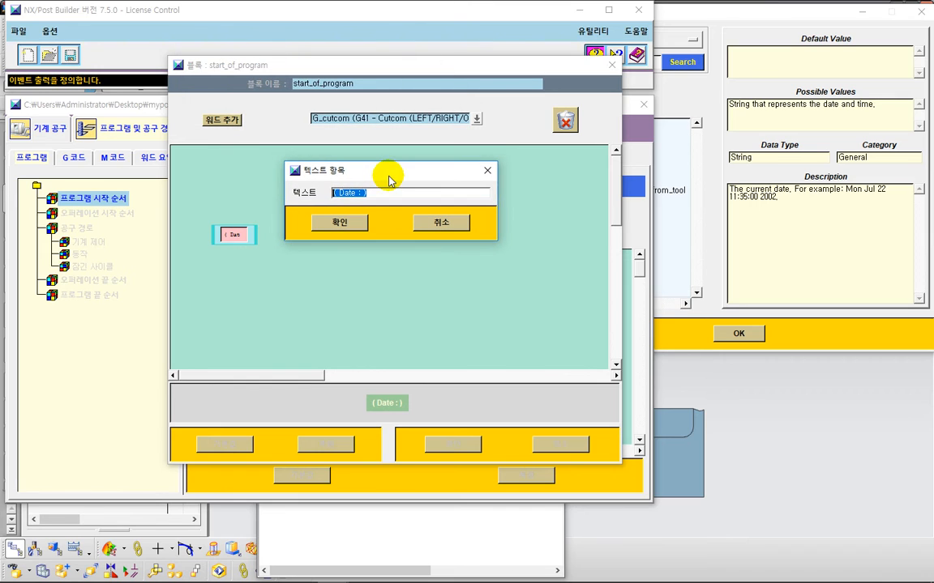
pyautogui.click(387, 194)
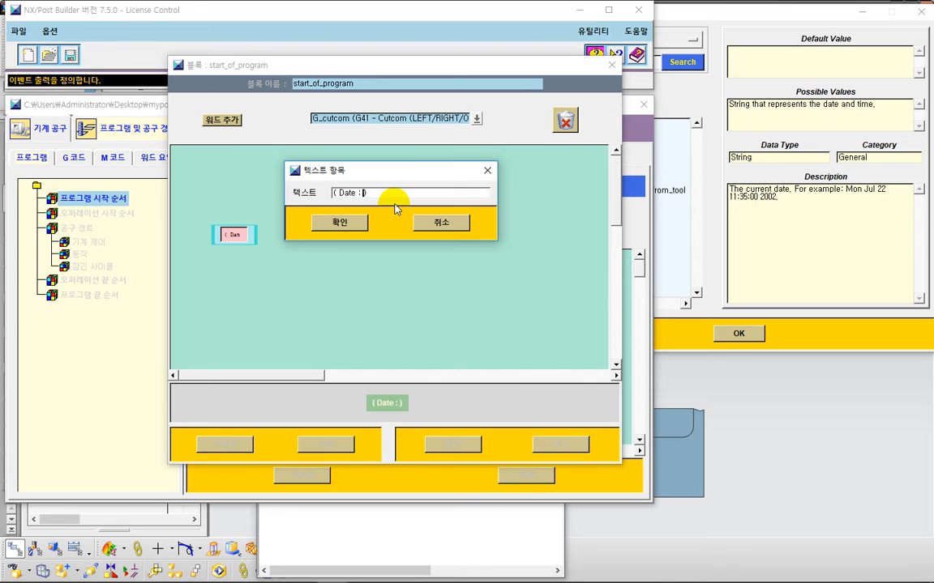
pyautogui.write('$')
pyautogui.click(758, 12)
pyautogui.moveTo(694, 11); pyautogui.dragTo(801, 15)
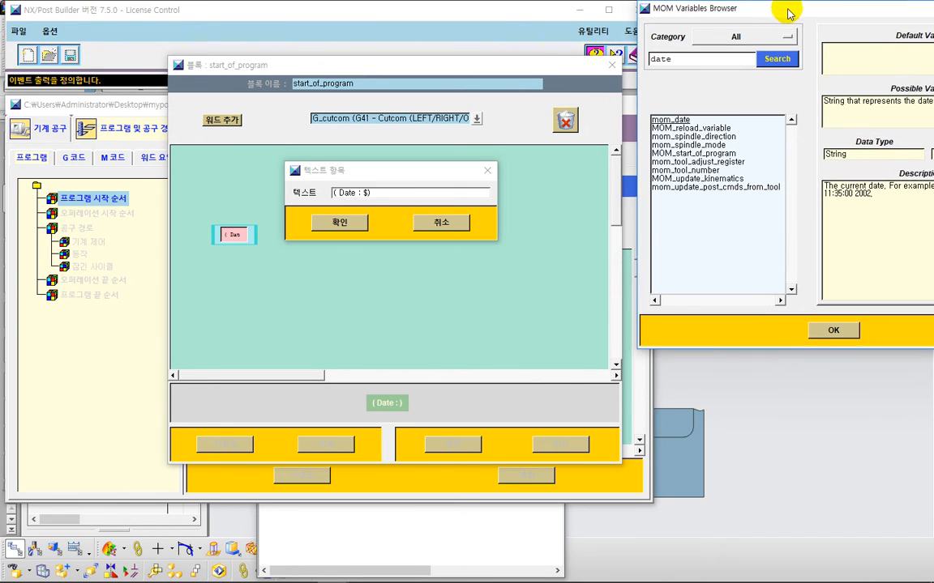
pyautogui.click(683, 122)
pyautogui.moveTo(683, 122); pyautogui.dragTo(739, 121)
pyautogui.click(389, 194)
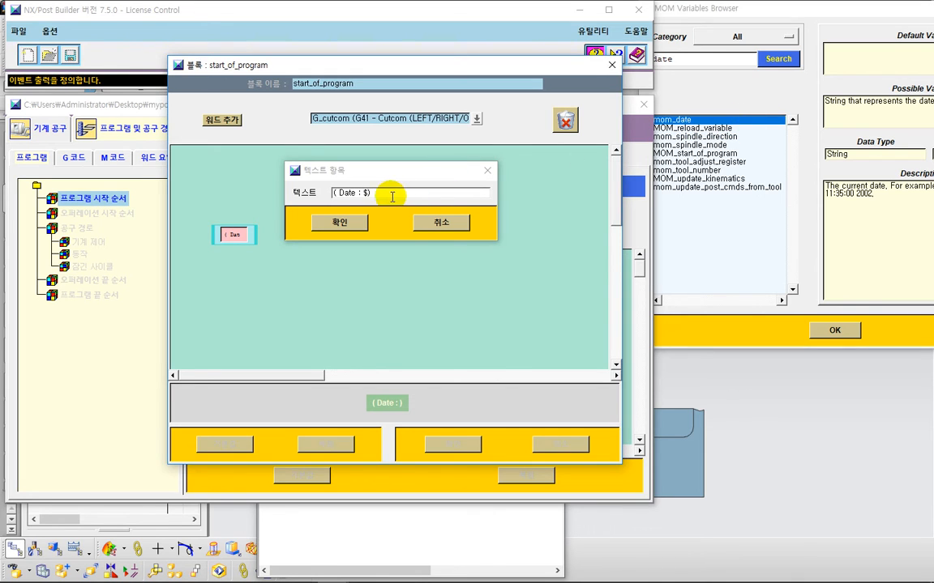
pyautogui.click(389, 196)
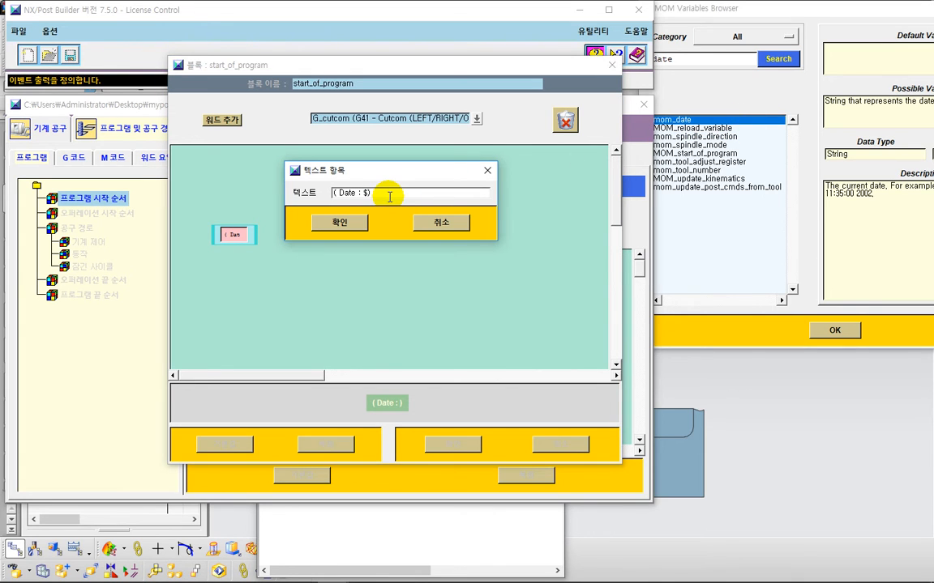
pyautogui.write('mom')
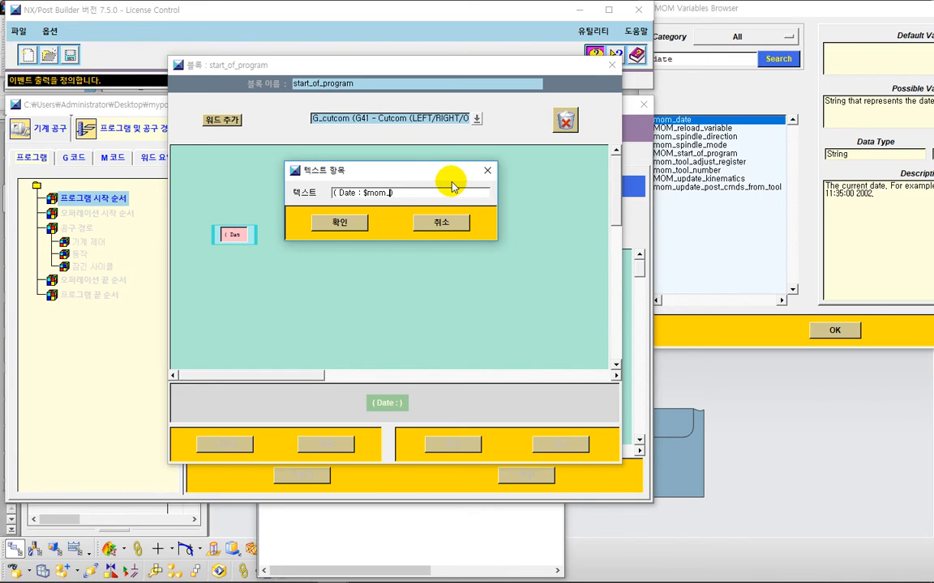
pyautogui.write('_date')
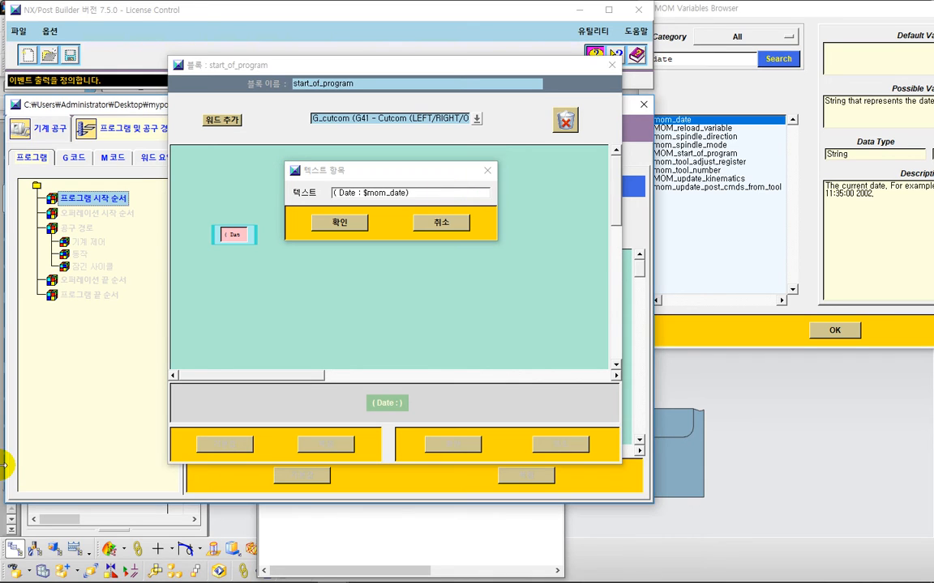
pyautogui.moveTo(12, 580)
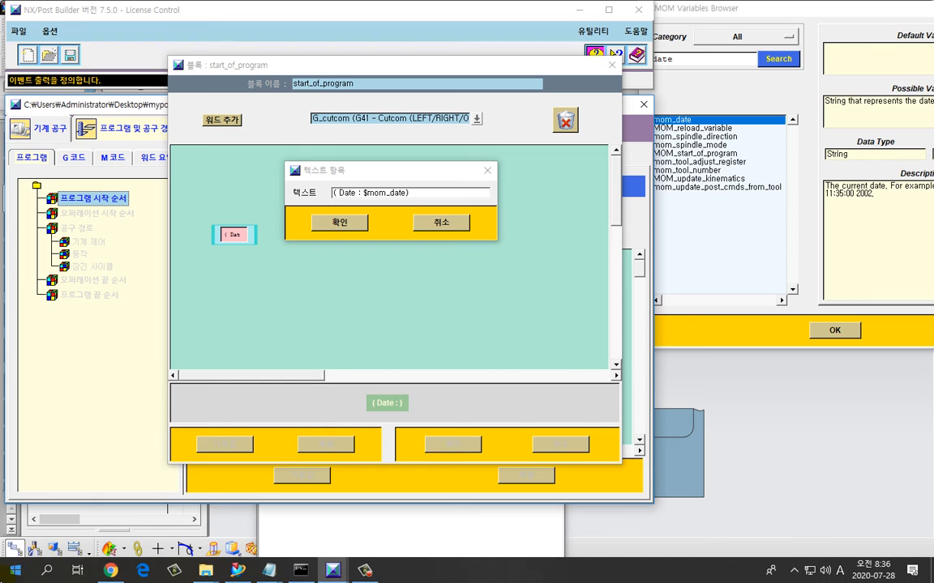
pyautogui.click(339, 222)
pyautogui.click(450, 447)
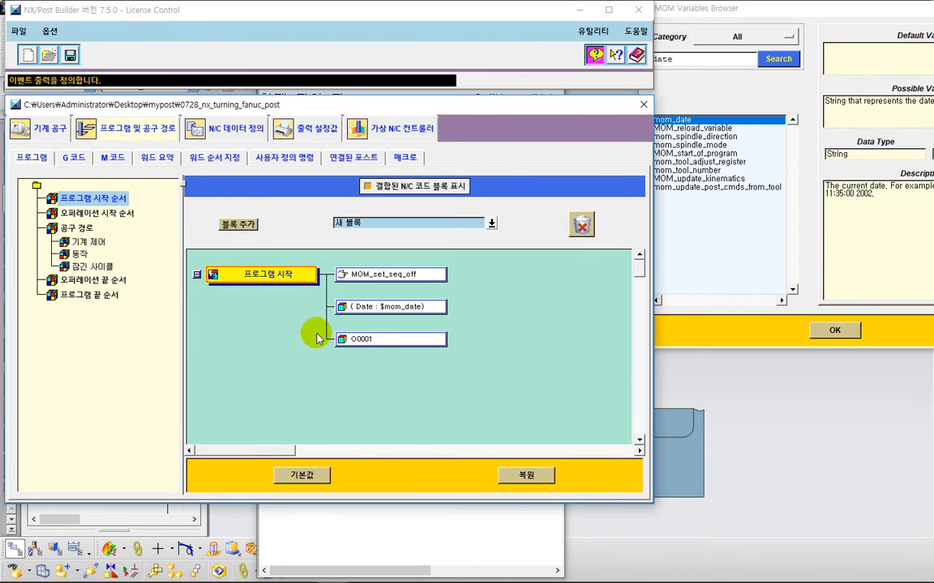
# Step: Save the post, confirming the license selection CAM_KIT_POST_100
pyautogui.click(68, 55)
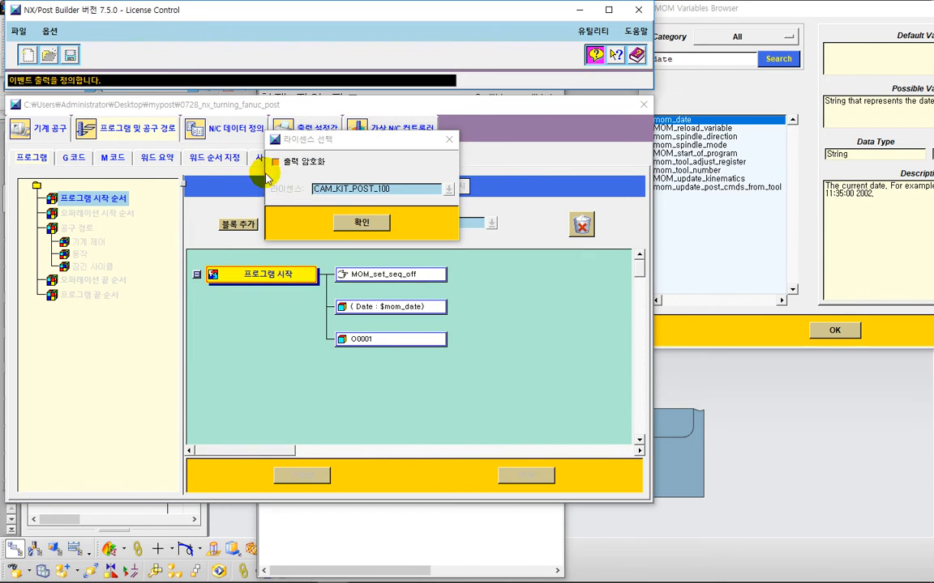
pyautogui.click(369, 222)
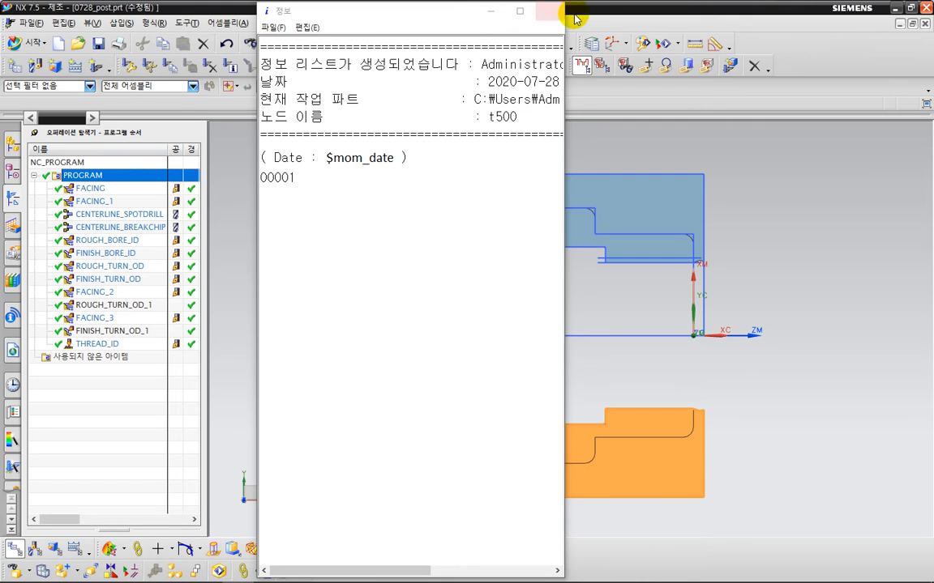
# Step: Close the old information window and postprocess PROGRAM with the 0728_nx_turning_fanuc_post post
pyautogui.click(553, 10)
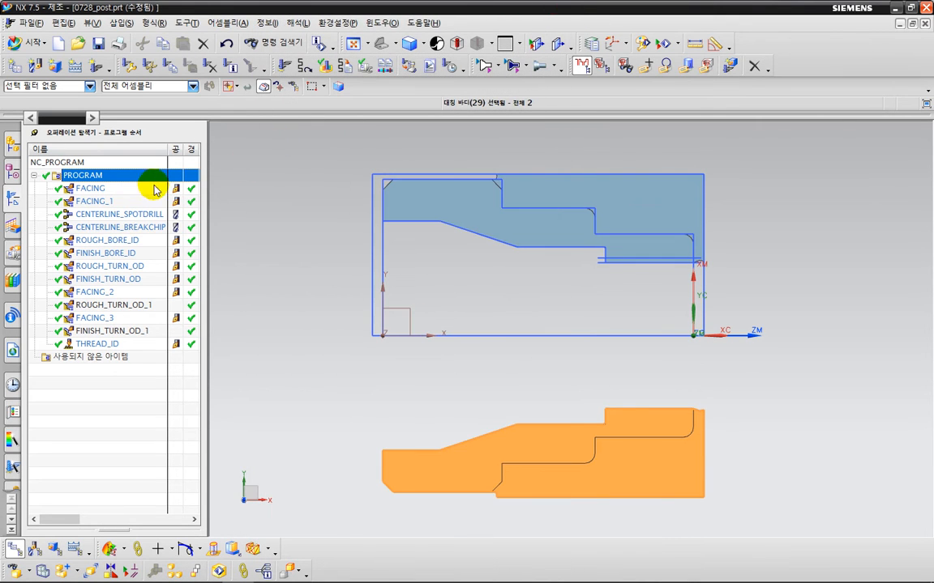
pyautogui.rightClick(140, 179)
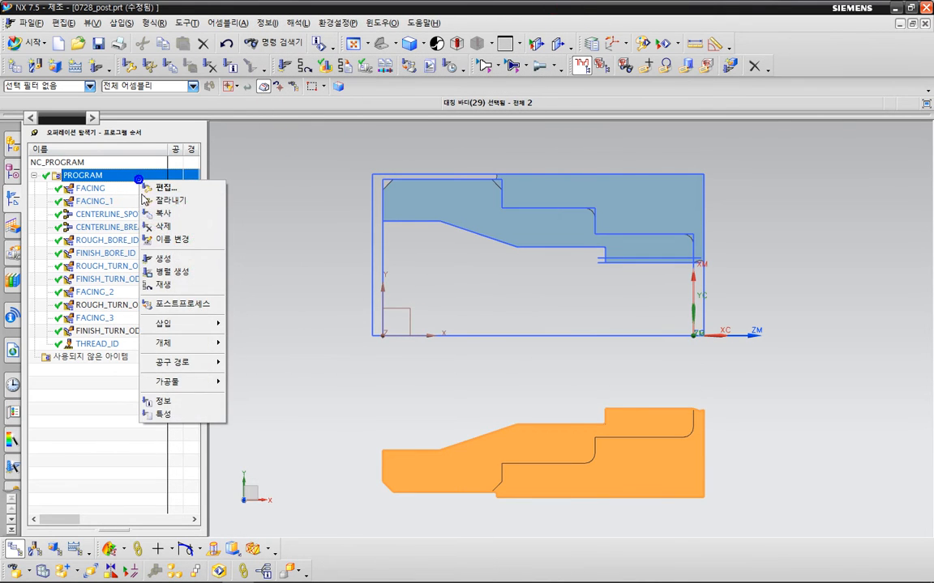
pyautogui.click(166, 304)
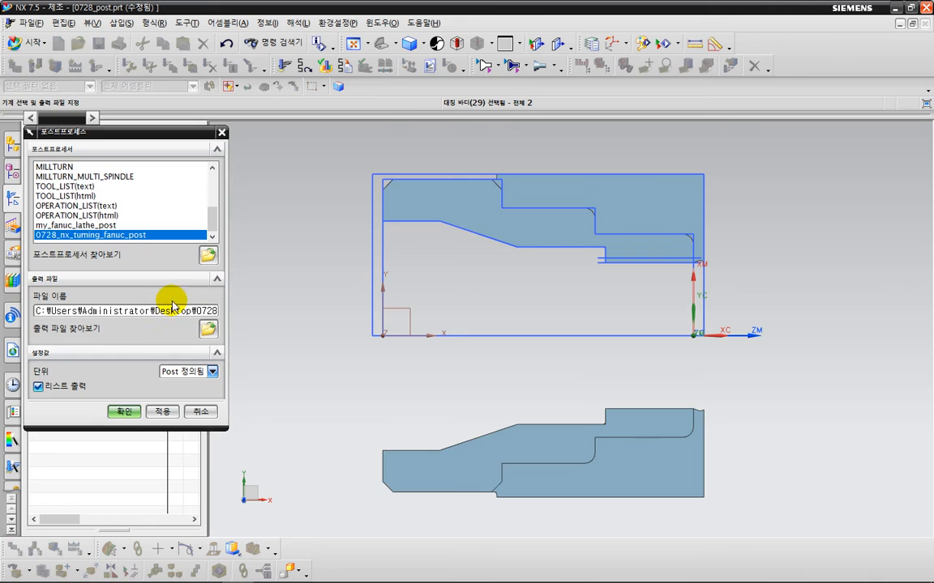
pyautogui.click(122, 411)
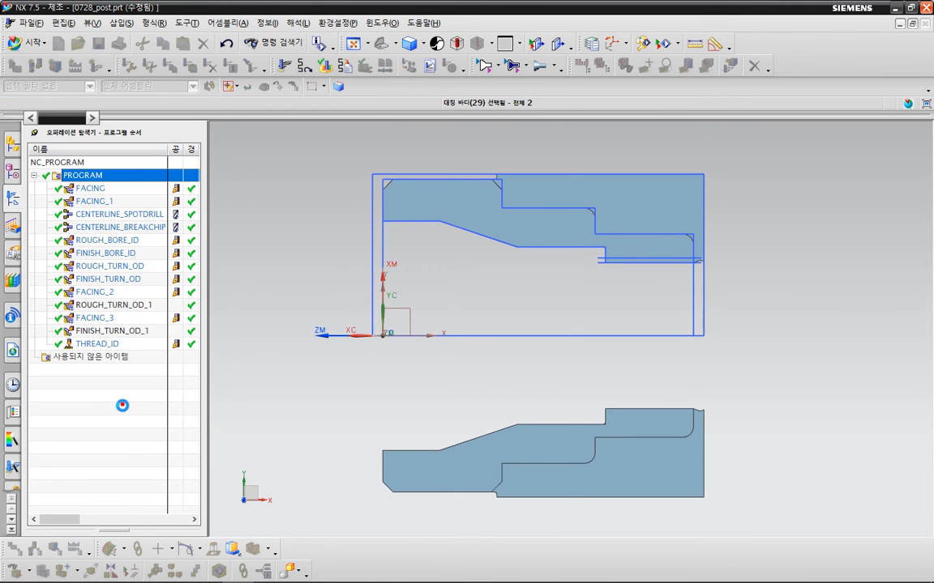
# Step: Highlight the output date, add a line 2020-07-28 beneath it in the listing, then delete that line
pyautogui.moveTo(324, 154); pyautogui.dragTo(492, 154)
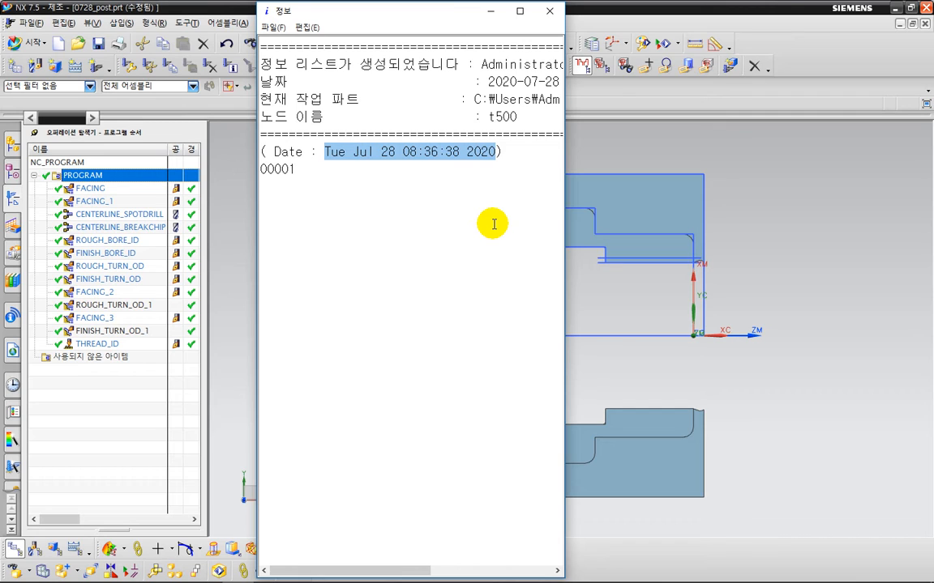
pyautogui.press('End')
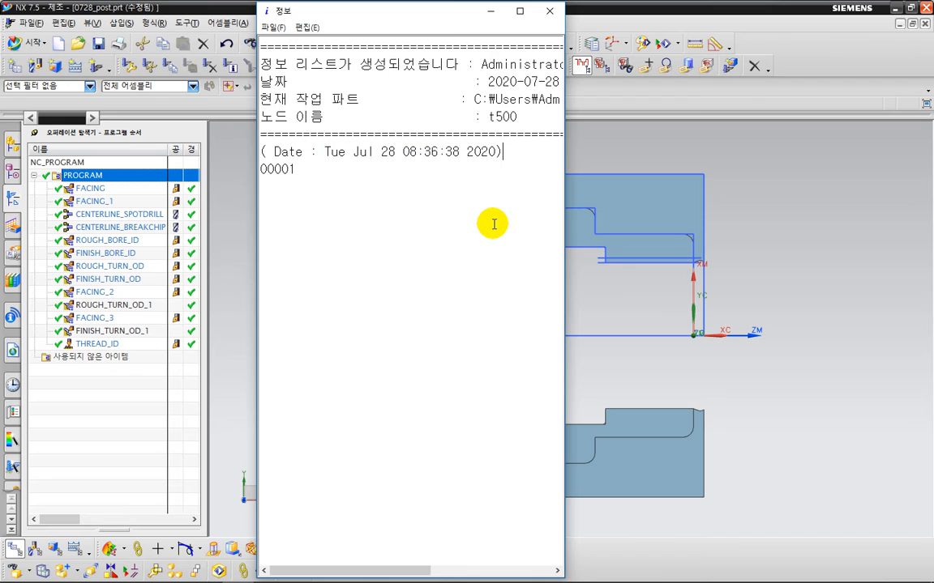
pyautogui.press('Return')
pyautogui.write('2020-07-28')
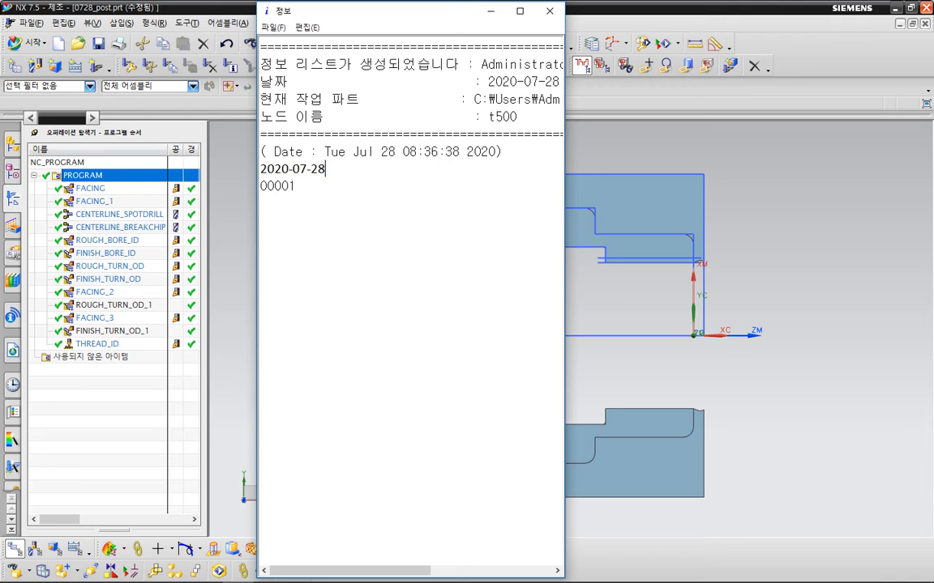
pyautogui.hotkey('shift', 'Home')
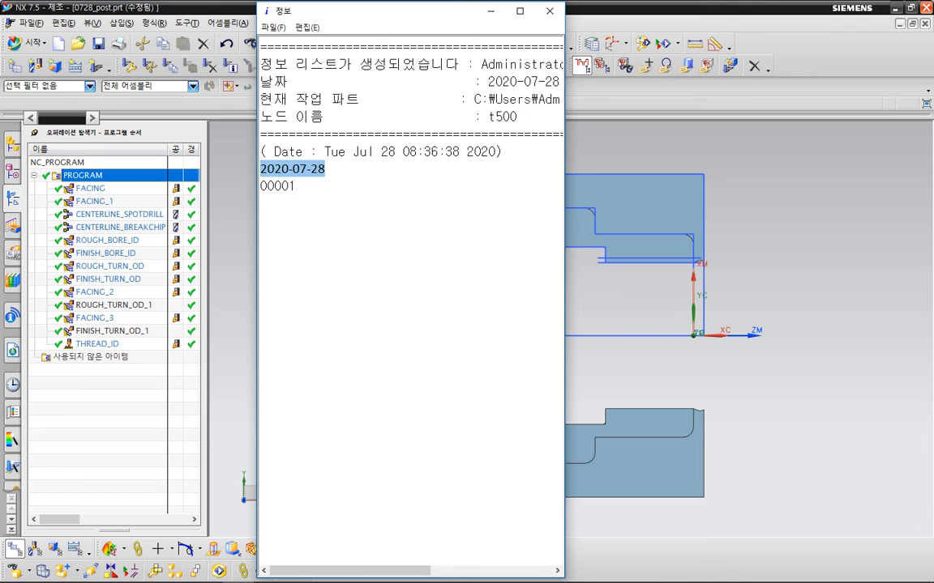
pyautogui.press('BackSpace')
pyautogui.press('BackSpace')
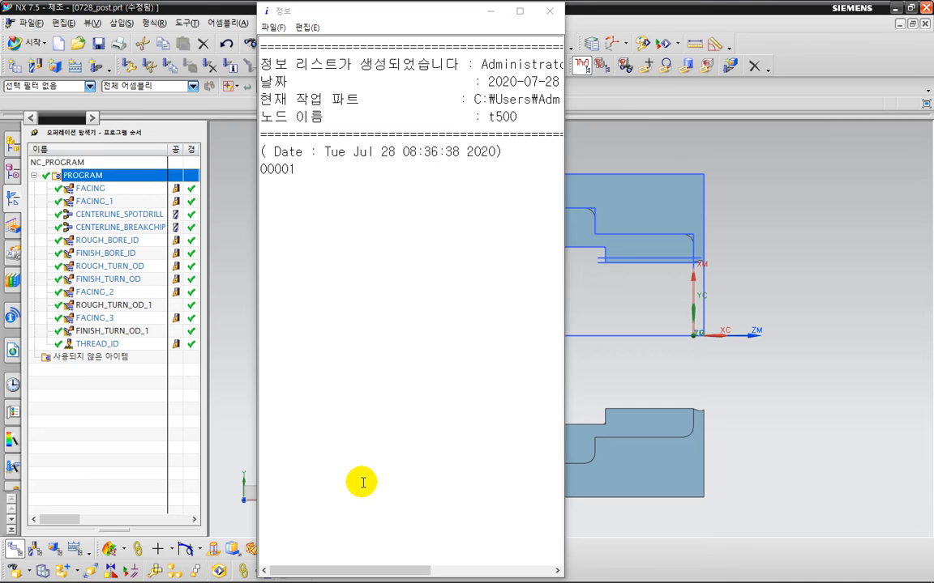
# Step: Switch to the reference NC program in Notepad and examine its opening lines G28 U0. W0., T100 and G50 S2000
pyautogui.hotkey('alt', 'Tab')
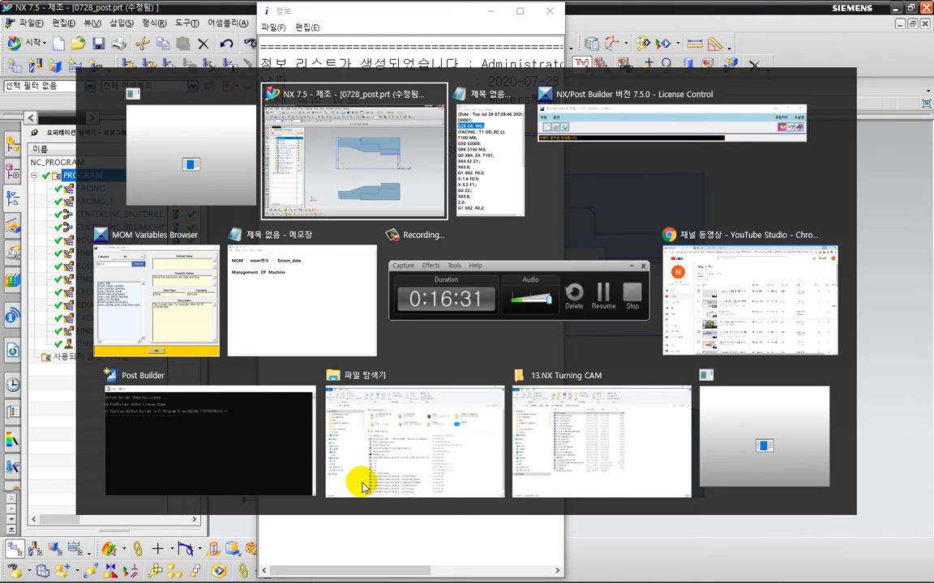
pyautogui.hotkey('alt', 'Tab')
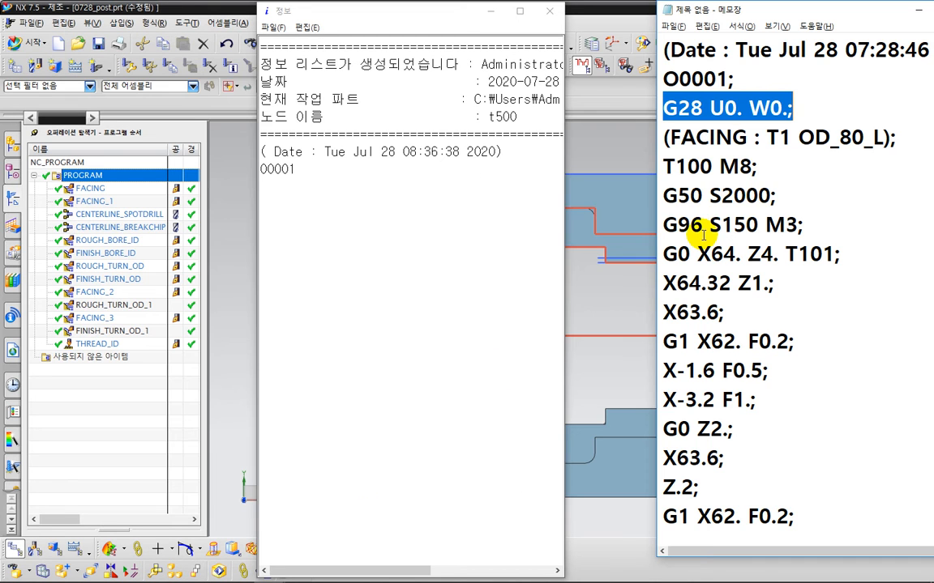
pyautogui.click(806, 109)
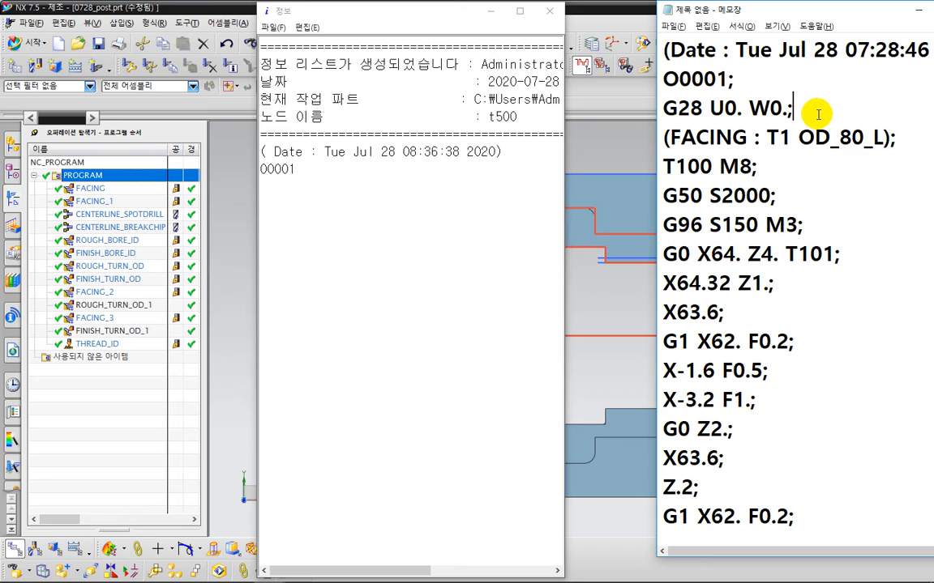
pyautogui.moveTo(822, 109); pyautogui.dragTo(598, 108)
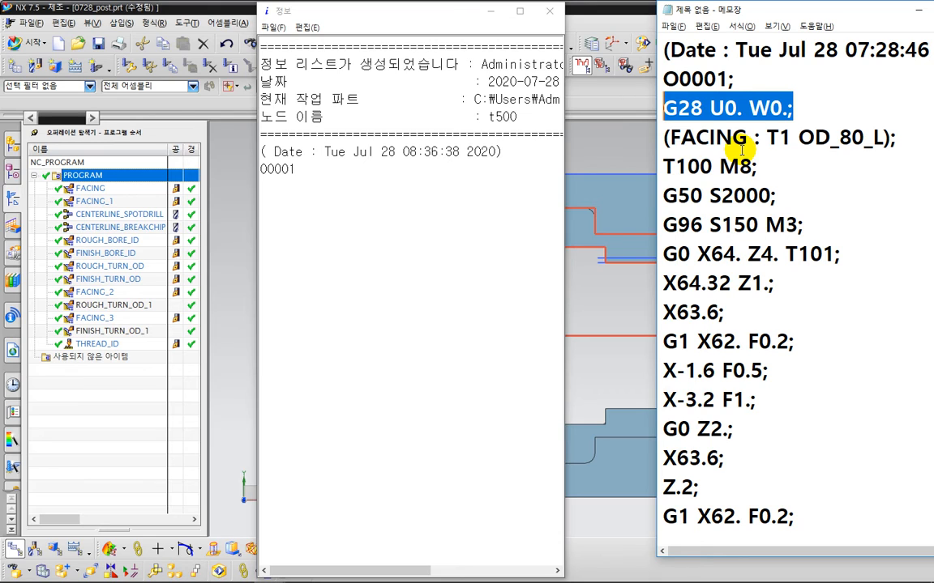
pyautogui.click(738, 115)
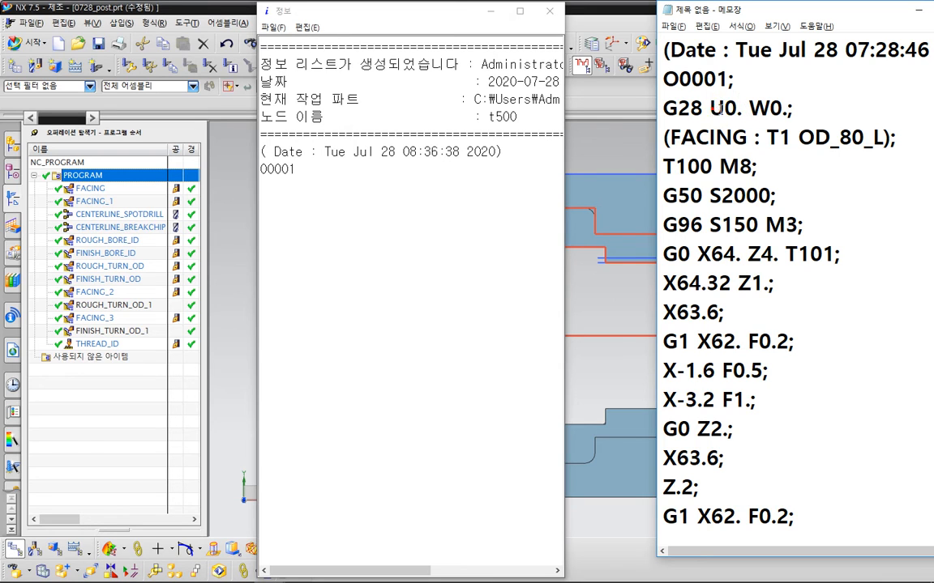
pyautogui.moveTo(709, 108); pyautogui.dragTo(786, 108)
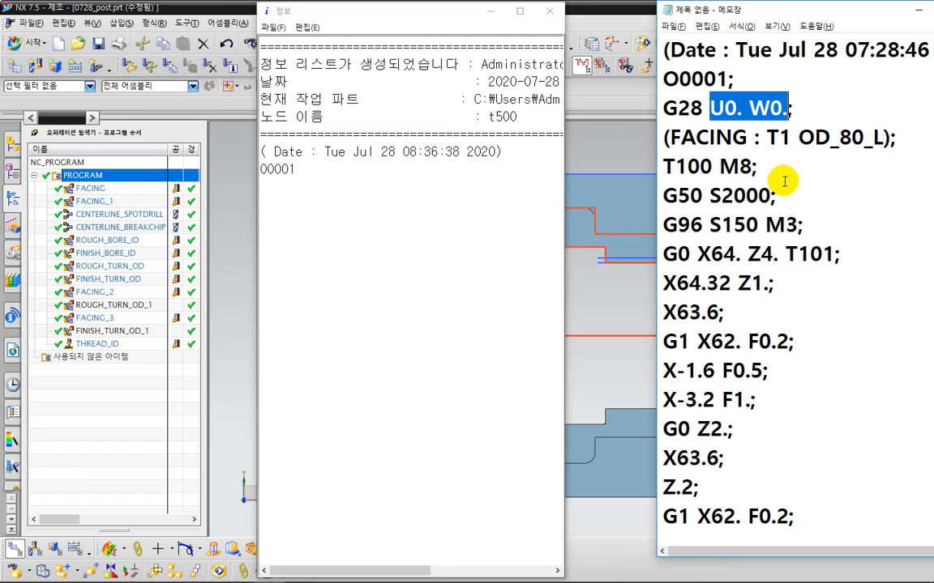
pyautogui.click(704, 109)
pyautogui.moveTo(703, 110); pyautogui.dragTo(665, 116)
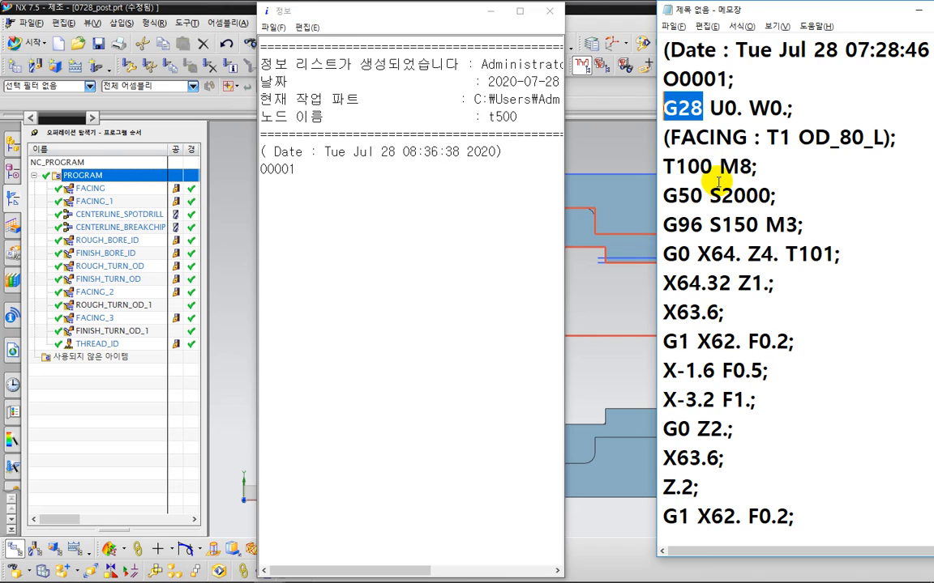
pyautogui.moveTo(714, 167); pyautogui.dragTo(663, 165)
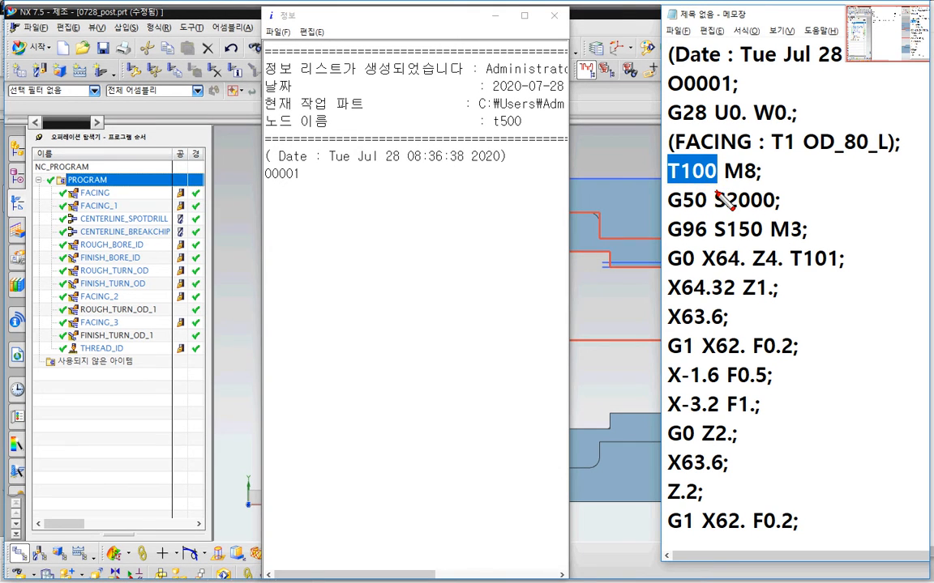
pyautogui.moveTo(717, 189)
pyautogui.mouseDown()
pyautogui.moveTo(680, 194)
pyautogui.moveTo(652, 166)
pyautogui.moveTo(707, 146)
pyautogui.moveTo(716, 192)
pyautogui.mouseUp()
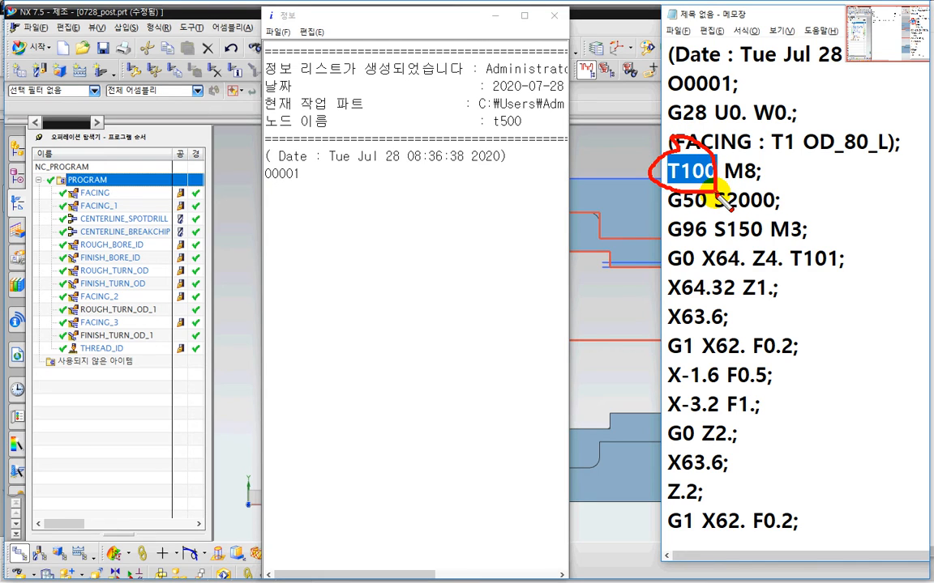
pyautogui.press('Escape')
pyautogui.moveTo(653, 186)
pyautogui.mouseDown()
pyautogui.moveTo(715, 192)
pyautogui.moveTo(719, 162)
pyautogui.moveTo(653, 150)
pyautogui.moveTo(655, 184)
pyautogui.mouseUp()
pyautogui.moveTo(610, 148); pyautogui.dragTo(635, 158)
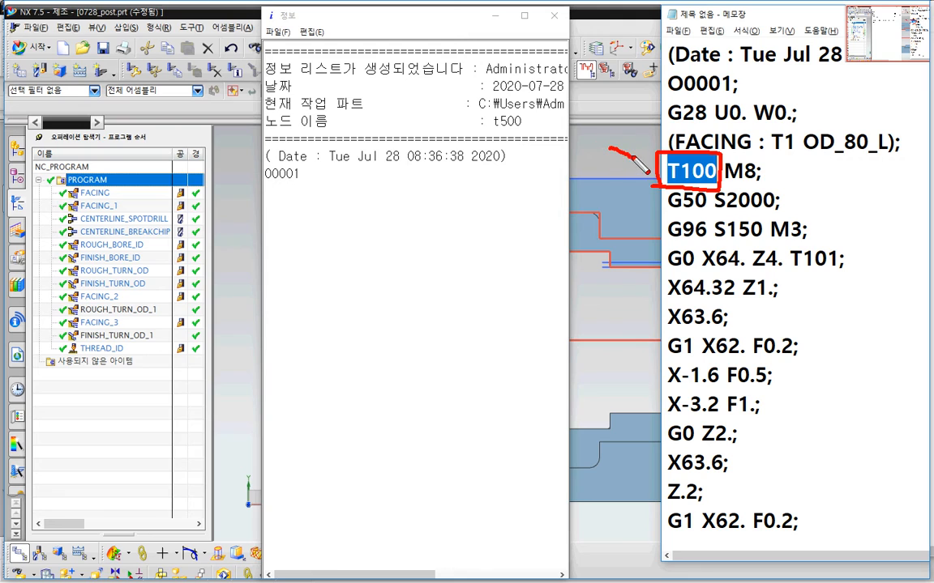
pyautogui.moveTo(612, 121)
pyautogui.mouseDown()
pyautogui.moveTo(585, 161)
pyautogui.moveTo(605, 160)
pyautogui.mouseUp()
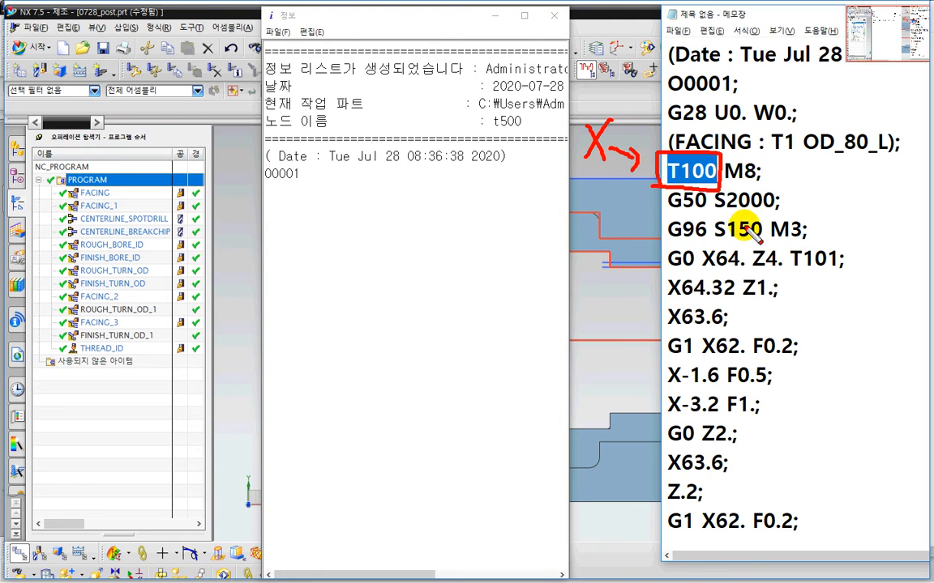
pyautogui.moveTo(712, 216); pyautogui.dragTo(780, 216)
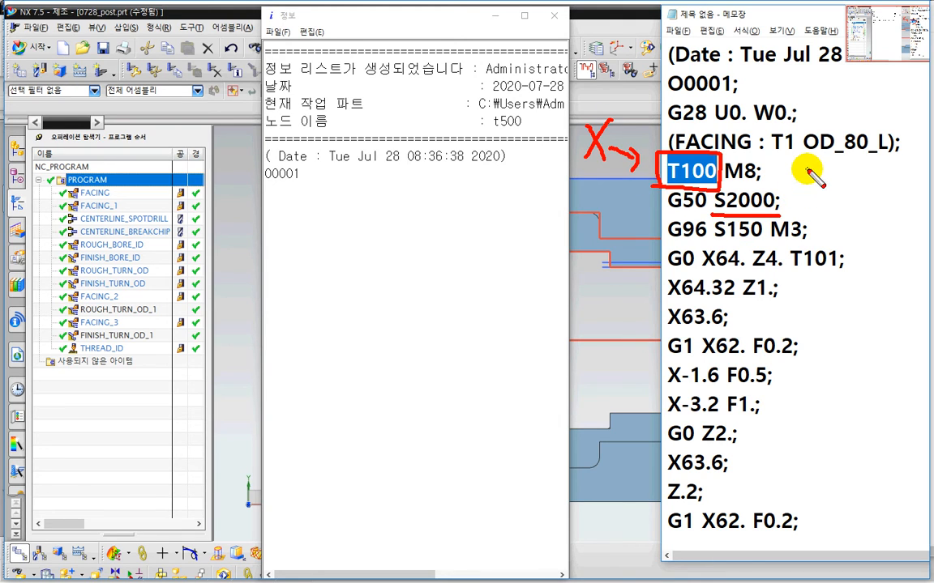
pyautogui.moveTo(788, 180)
pyautogui.mouseDown()
pyautogui.moveTo(809, 167)
pyautogui.moveTo(805, 200)
pyautogui.mouseUp()
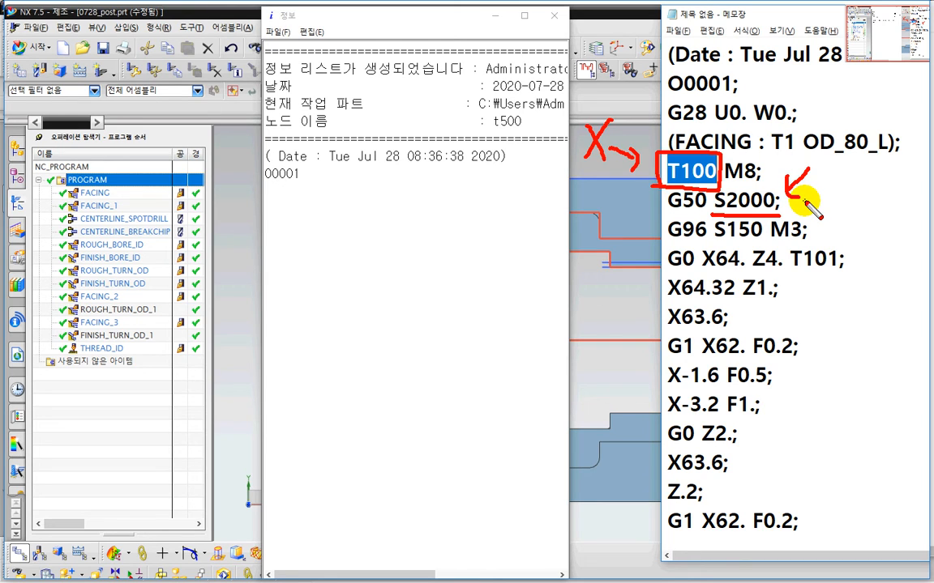
pyautogui.moveTo(758, 216)
pyautogui.mouseDown()
pyautogui.moveTo(718, 199)
pyautogui.moveTo(774, 217)
pyautogui.moveTo(718, 237)
pyautogui.moveTo(756, 235)
pyautogui.moveTo(715, 408)
pyautogui.moveTo(714, 504)
pyautogui.moveTo(703, 499)
pyautogui.moveTo(744, 490)
pyautogui.mouseUp()
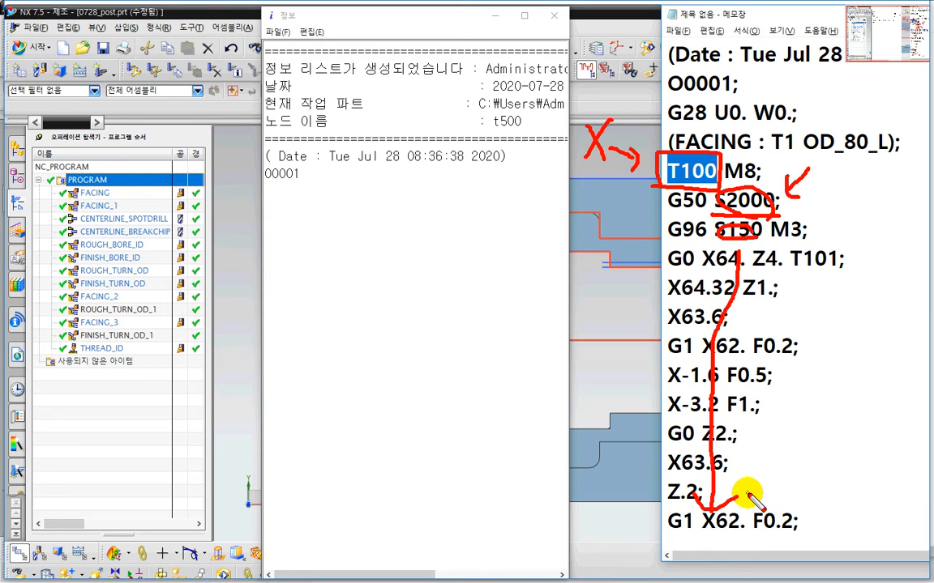
pyautogui.press('Escape')
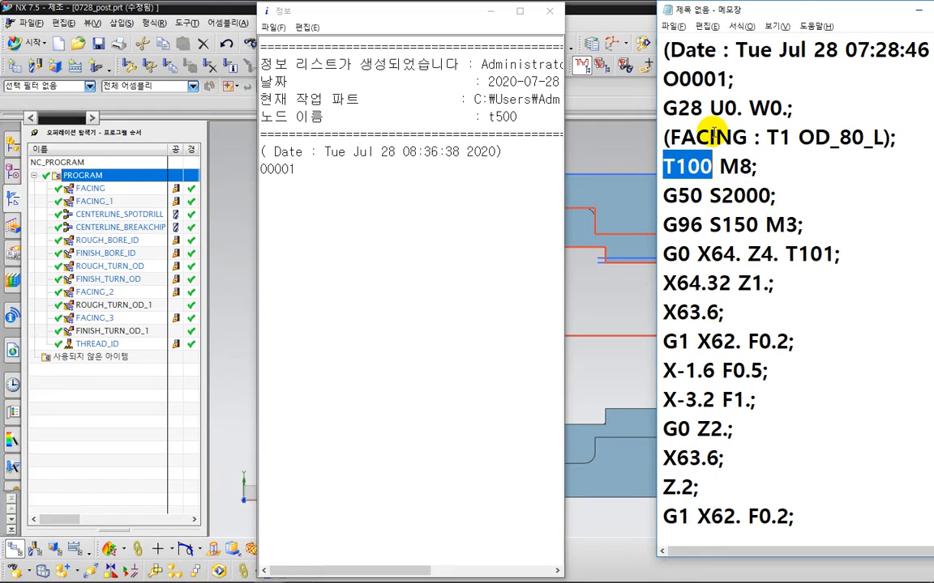
pyautogui.hotkey('ctrl', '2')
pyautogui.moveTo(695, 96)
pyautogui.mouseDown()
pyautogui.moveTo(677, 94)
pyautogui.moveTo(658, 118)
pyautogui.moveTo(672, 130)
pyautogui.moveTo(706, 104)
pyautogui.mouseUp()
pyautogui.press('Escape')
# Step: Return to Post Builder and confirm the start_of_program block dialog
pyautogui.hotkey('alt', 'Tab')
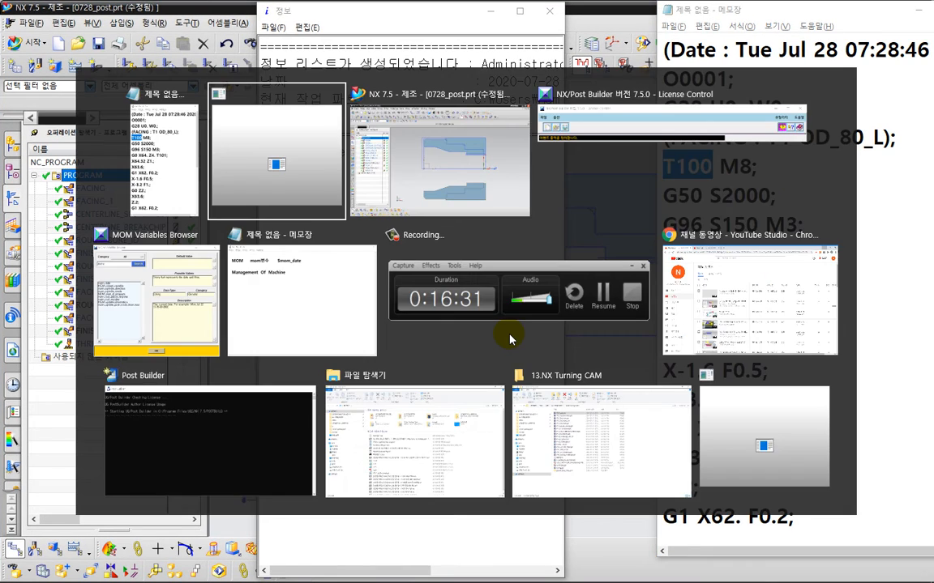
pyautogui.hotkey('alt', 'Tab')
pyautogui.hotkey('alt', 'Tab')
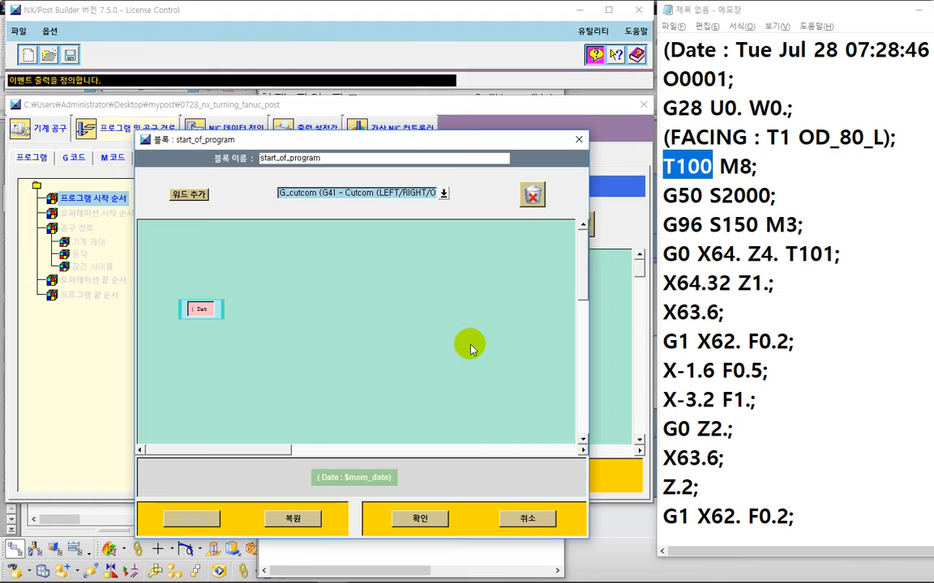
pyautogui.click(420, 519)
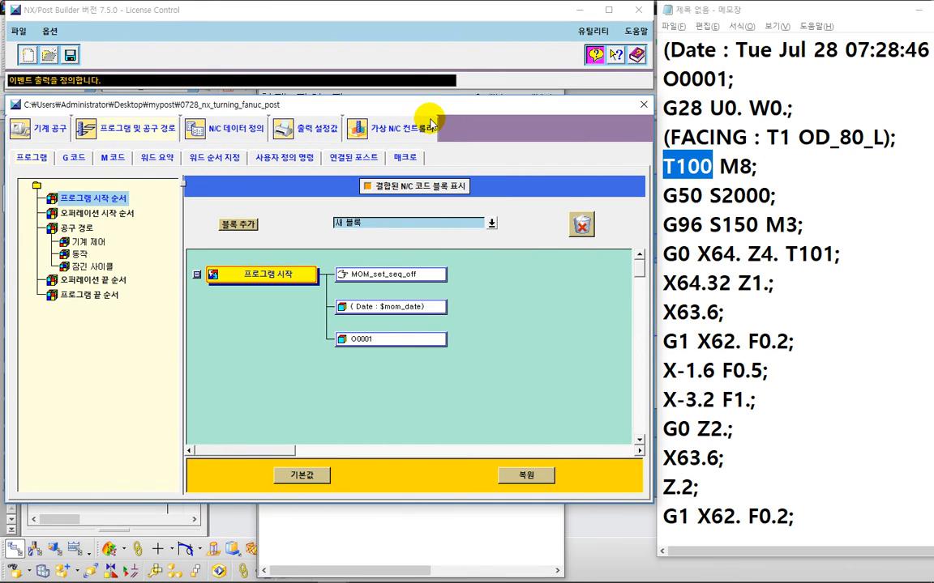
# Step: Add a new block below O0001 in the Program Start Sequence
pyautogui.moveTo(441, 110); pyautogui.dragTo(428, 21)
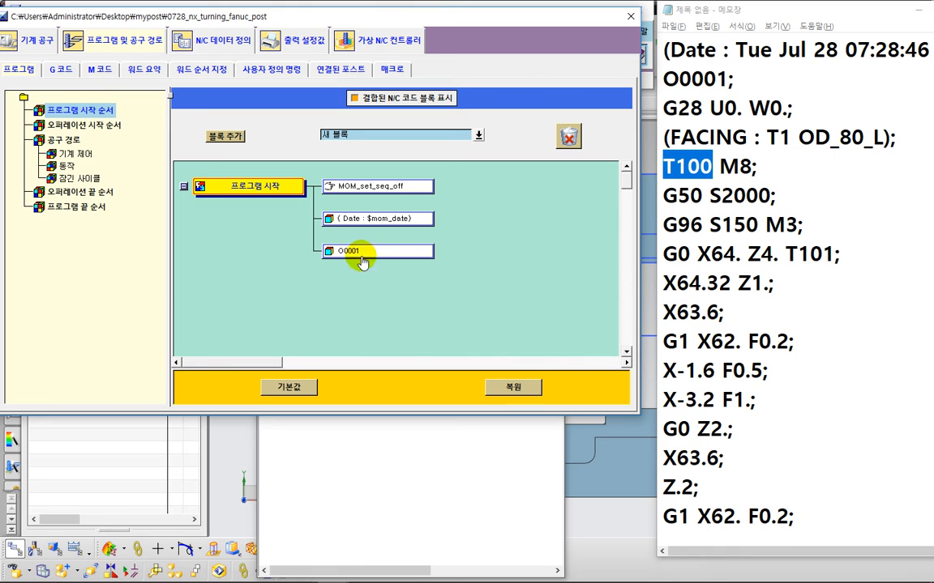
pyautogui.moveTo(316, 30); pyautogui.dragTo(328, 78)
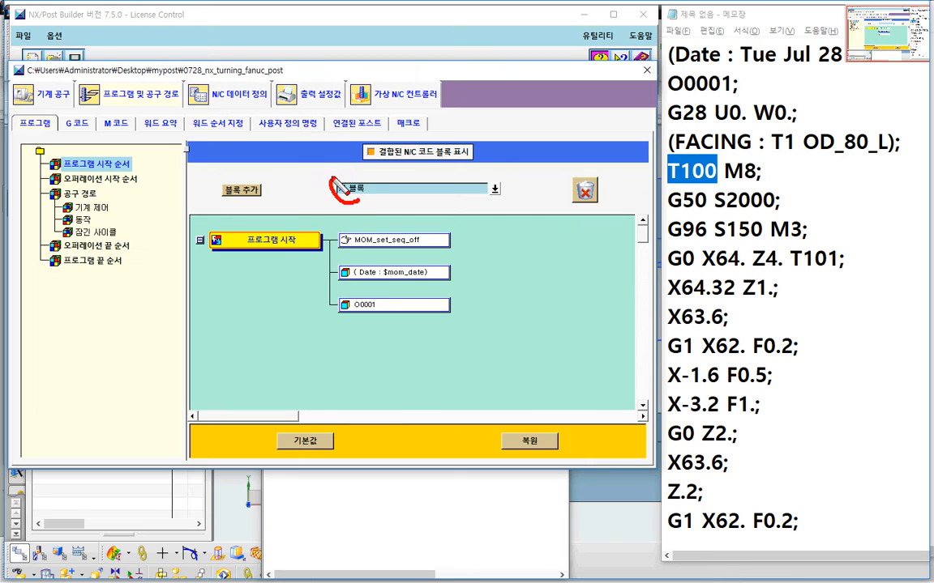
pyautogui.moveTo(338, 185); pyautogui.dragTo(334, 178)
pyautogui.moveTo(256, 173)
pyautogui.mouseDown()
pyautogui.moveTo(234, 209)
pyautogui.moveTo(263, 218)
pyautogui.moveTo(227, 179)
pyautogui.moveTo(415, 374)
pyautogui.moveTo(405, 328)
pyautogui.moveTo(417, 301)
pyautogui.moveTo(423, 311)
pyautogui.mouseUp()
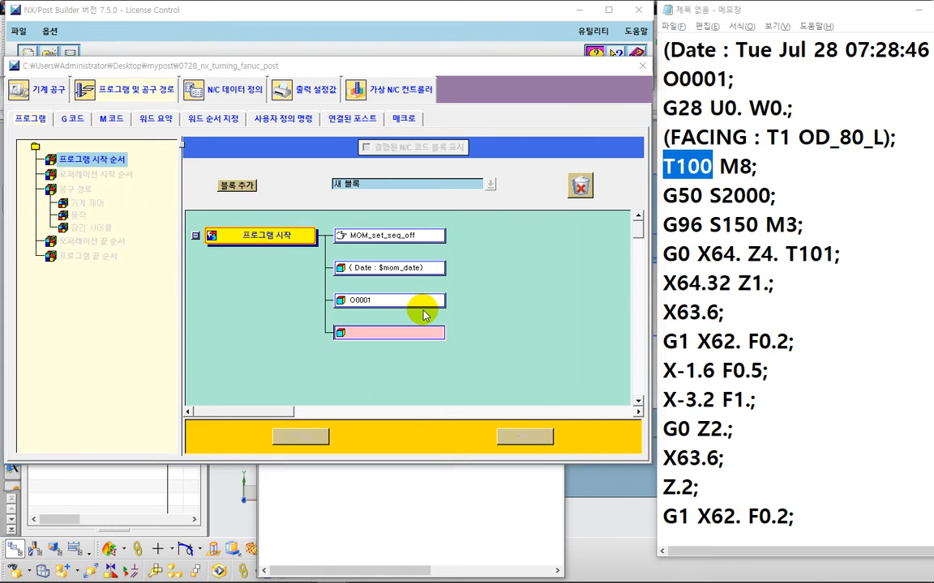
pyautogui.moveTo(373, 144); pyautogui.dragTo(412, 66)
pyautogui.hotkey('ctrl', '2')
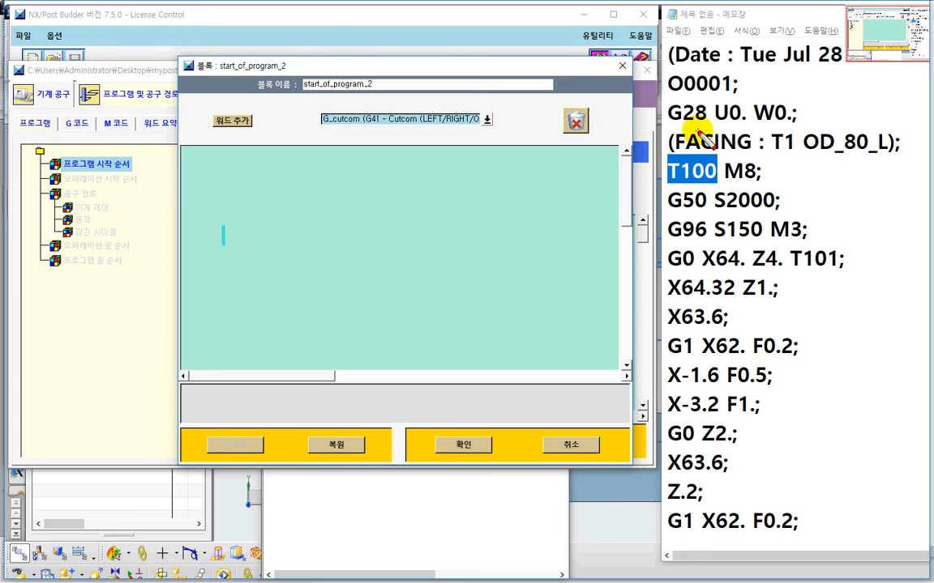
pyautogui.moveTo(696, 132)
pyautogui.mouseDown()
pyautogui.moveTo(687, 91)
pyautogui.moveTo(700, 131)
pyautogui.mouseUp()
pyautogui.moveTo(708, 169); pyautogui.dragTo(710, 191)
pyautogui.moveTo(702, 206); pyautogui.dragTo(748, 213)
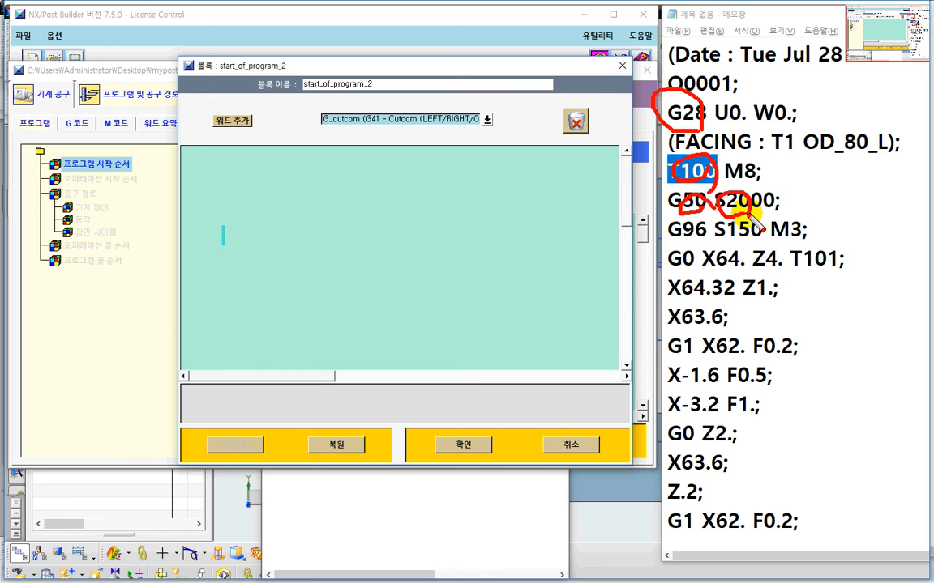
pyautogui.press('Escape')
# Step: Select the G28-Return Home word and add it to the start_of_program_2 block
pyautogui.click(507, 213)
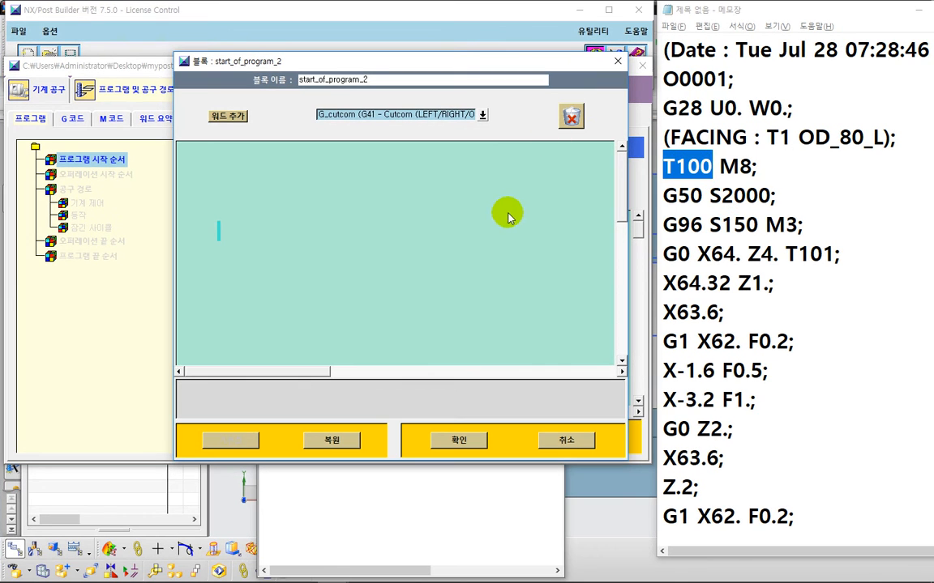
pyautogui.click(486, 119)
pyautogui.click(495, 143)
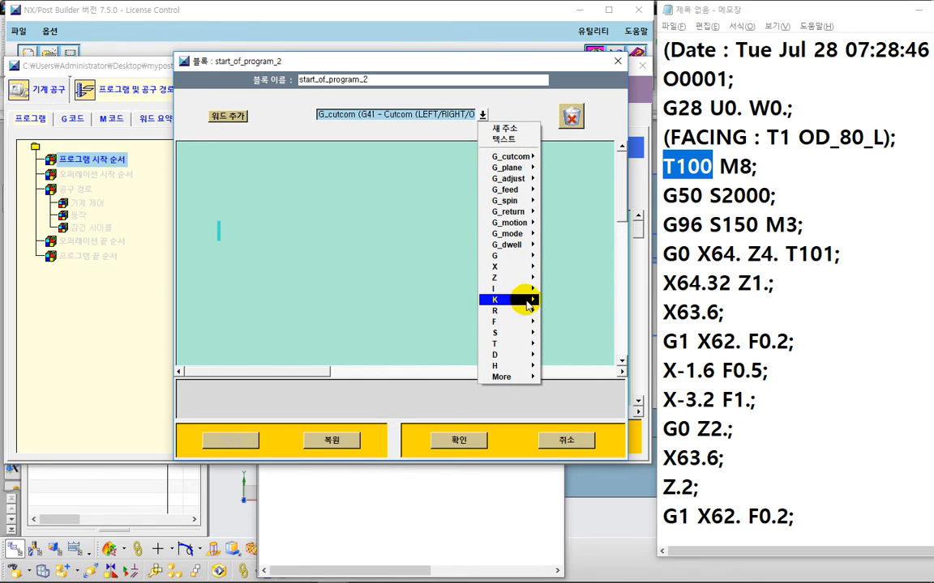
pyautogui.click(526, 290)
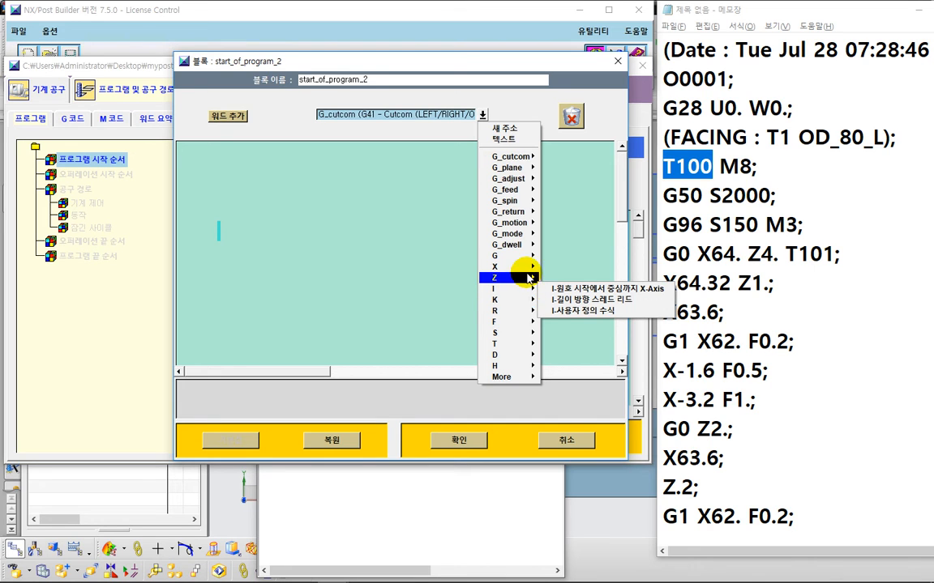
pyautogui.moveTo(526, 258)
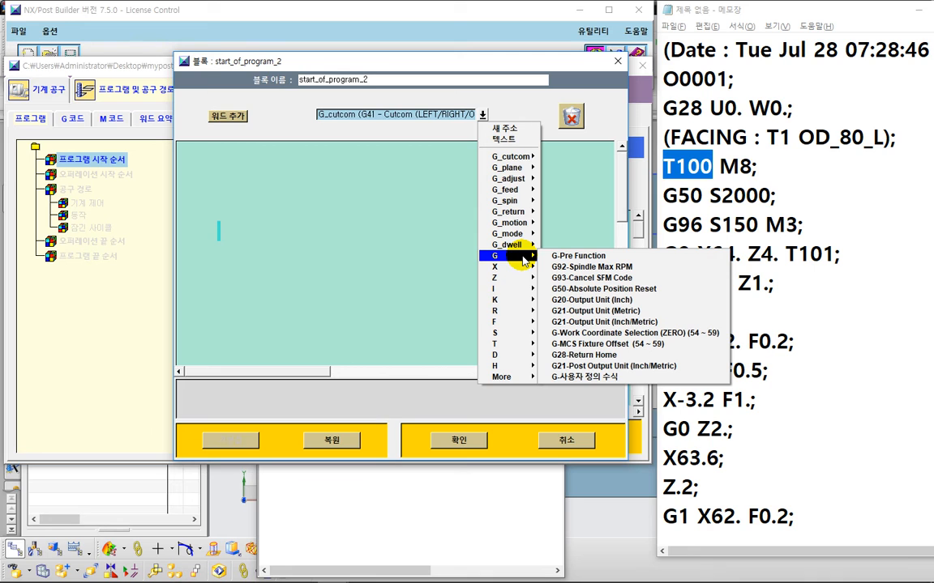
pyautogui.click(584, 357)
pyautogui.moveTo(226, 116); pyautogui.dragTo(234, 230)
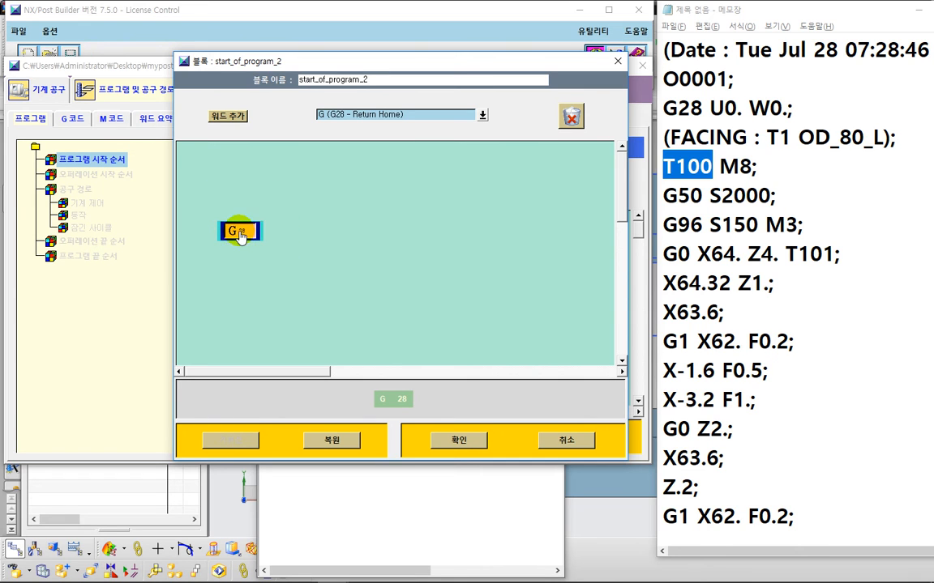
# Step: Open the G28 word's settings to examine its expression, then cancel the dialog
pyautogui.rightClick(240, 234)
pyautogui.click(258, 181)
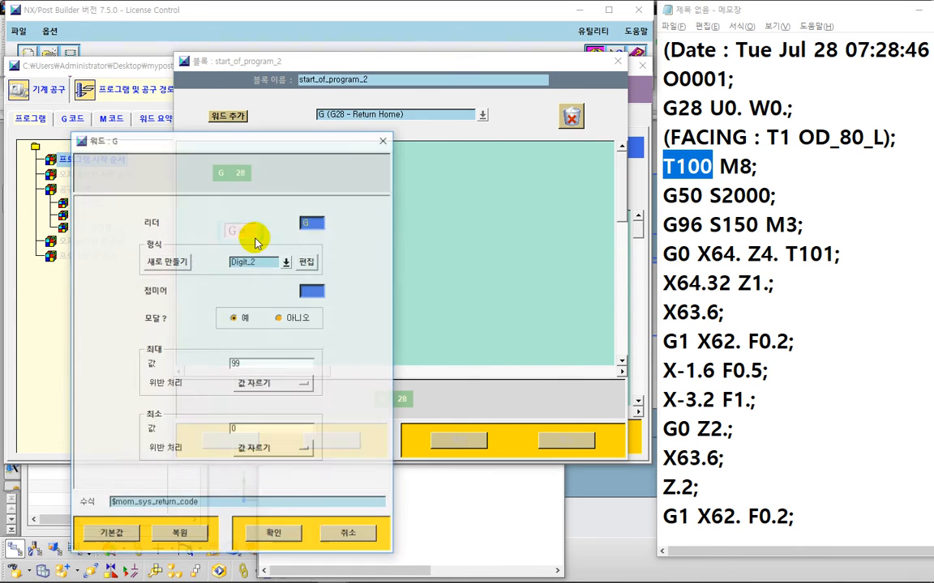
pyautogui.moveTo(256, 142); pyautogui.dragTo(494, 35)
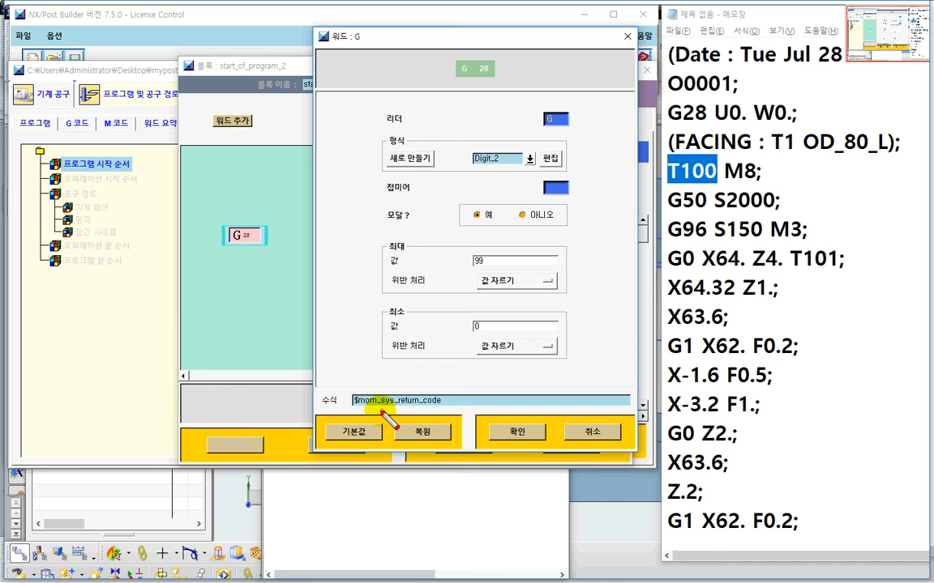
pyautogui.moveTo(335, 415)
pyautogui.mouseDown()
pyautogui.moveTo(405, 419)
pyautogui.moveTo(460, 391)
pyautogui.moveTo(363, 384)
pyautogui.moveTo(347, 413)
pyautogui.moveTo(351, 428)
pyautogui.mouseUp()
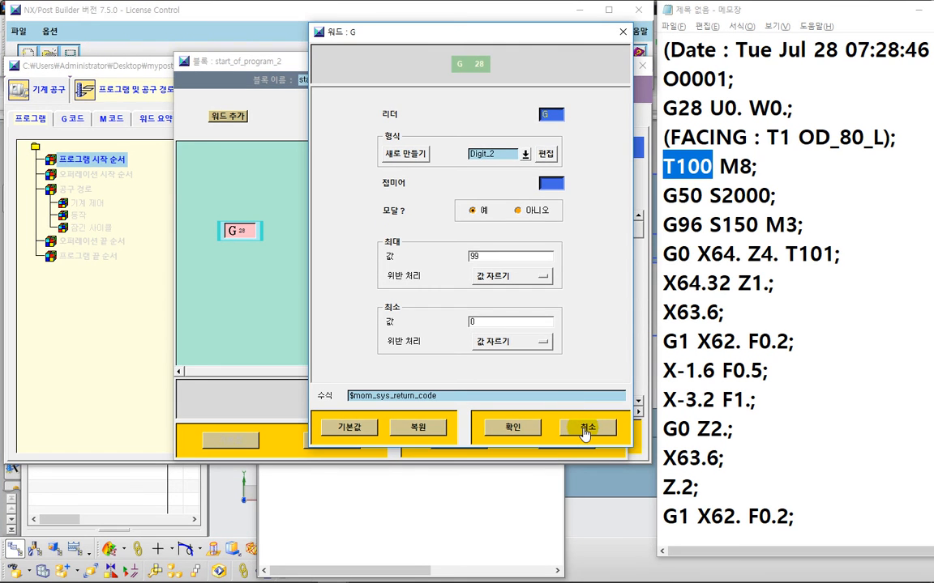
pyautogui.click(585, 431)
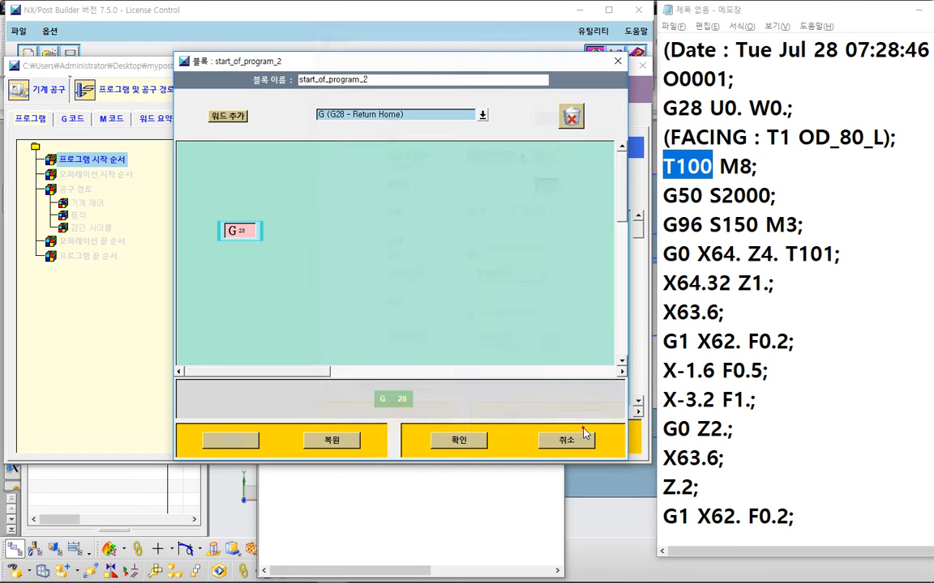
# Step: Browse the G28 word's change-element options without choosing one
pyautogui.rightClick(245, 232)
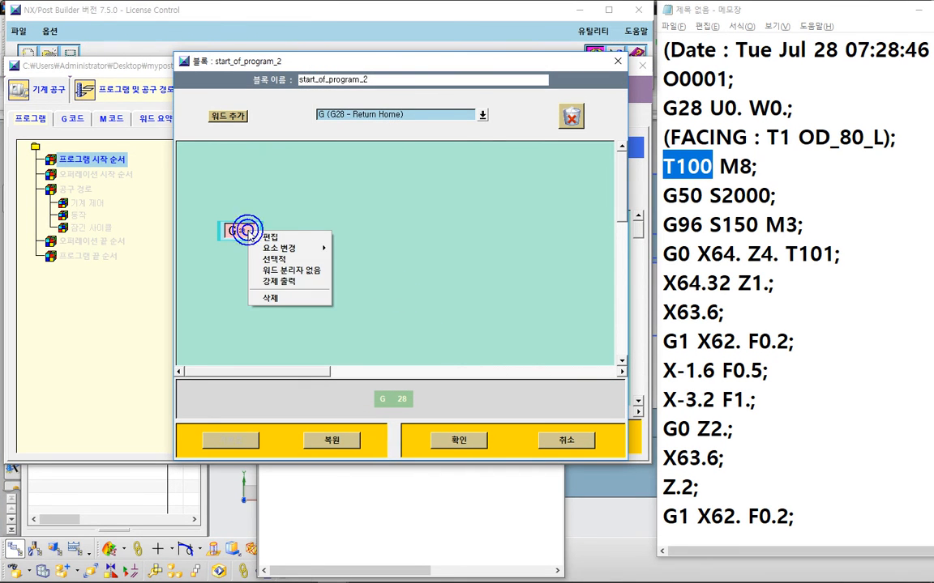
pyautogui.moveTo(280, 248)
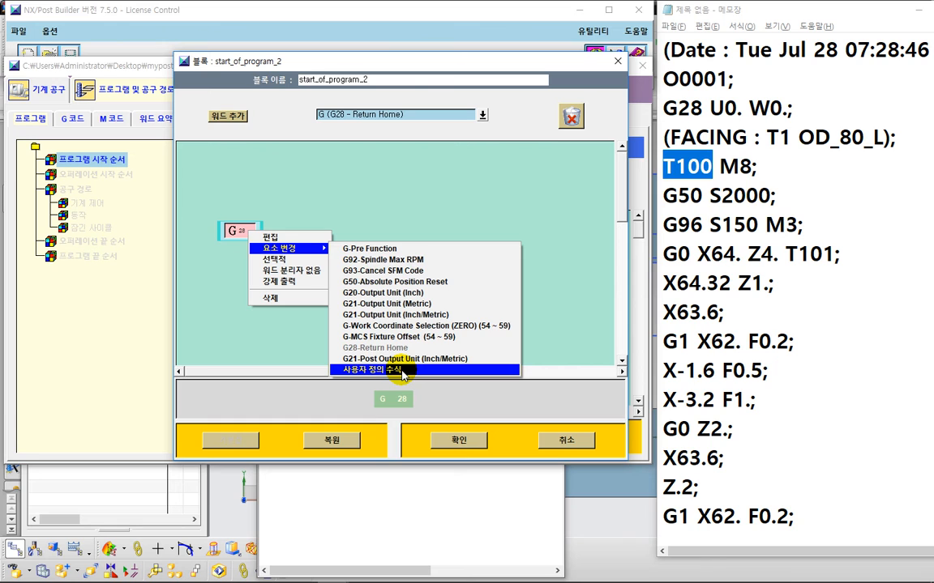
pyautogui.click(376, 175)
pyautogui.hotkey('ctrl', '2')
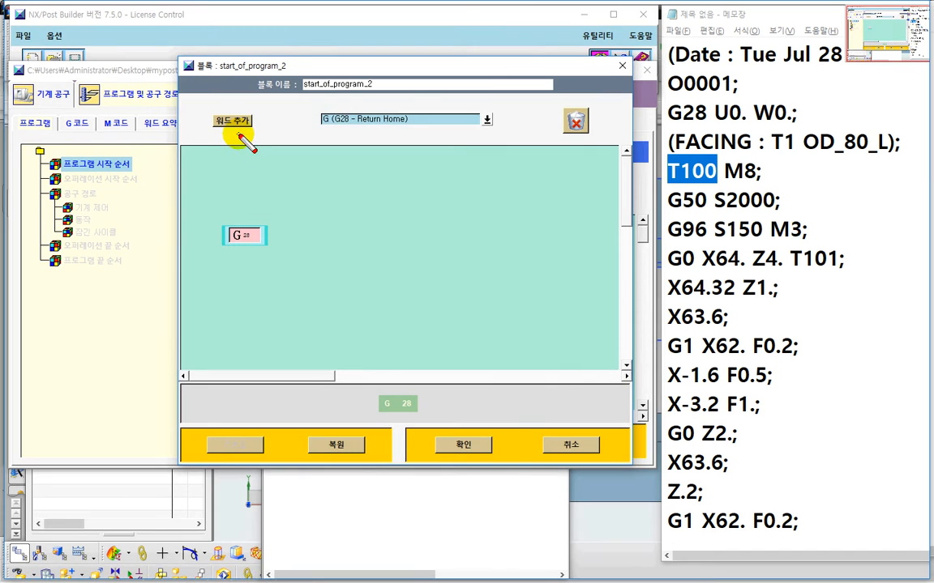
pyautogui.moveTo(240, 136)
pyautogui.mouseDown()
pyautogui.moveTo(249, 227)
pyautogui.moveTo(270, 210)
pyautogui.mouseUp()
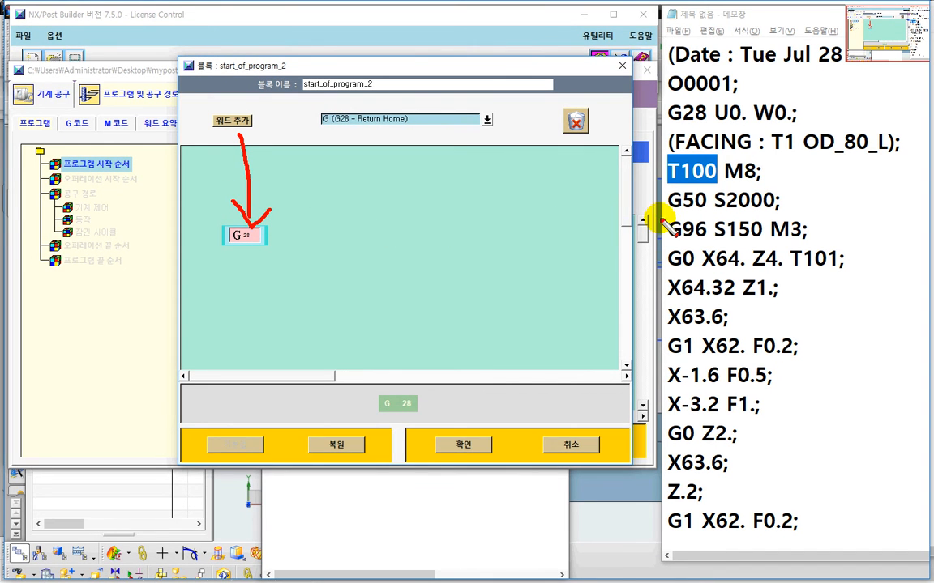
pyautogui.moveTo(648, 127); pyautogui.dragTo(723, 137)
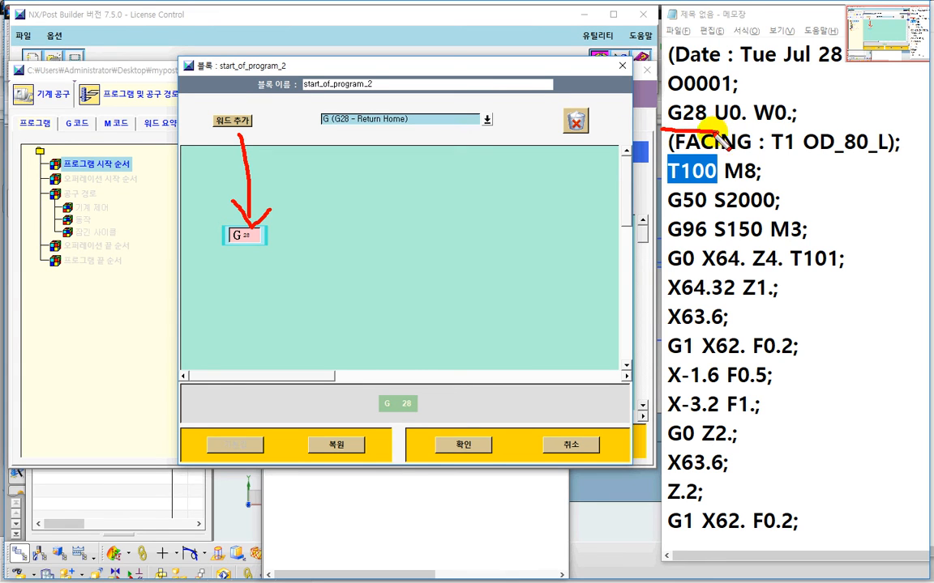
pyautogui.press('Escape')
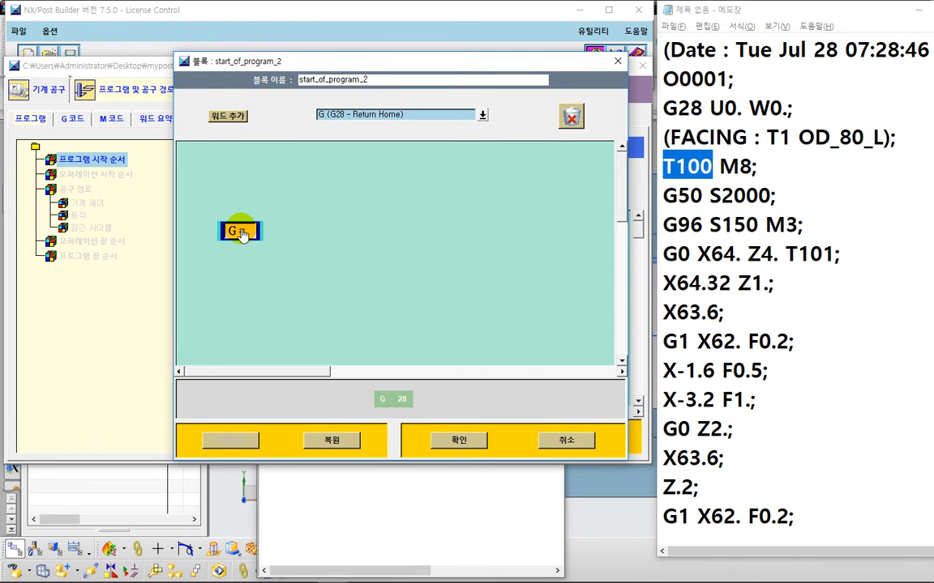
pyautogui.rightClick(242, 233)
pyautogui.moveTo(277, 247)
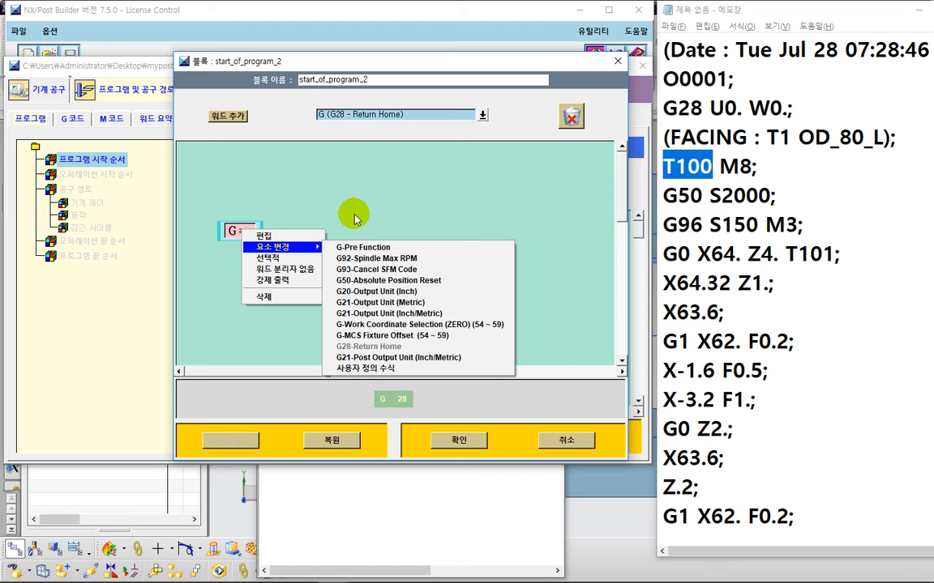
pyautogui.click(379, 198)
pyautogui.hotkey('ctrl', '2')
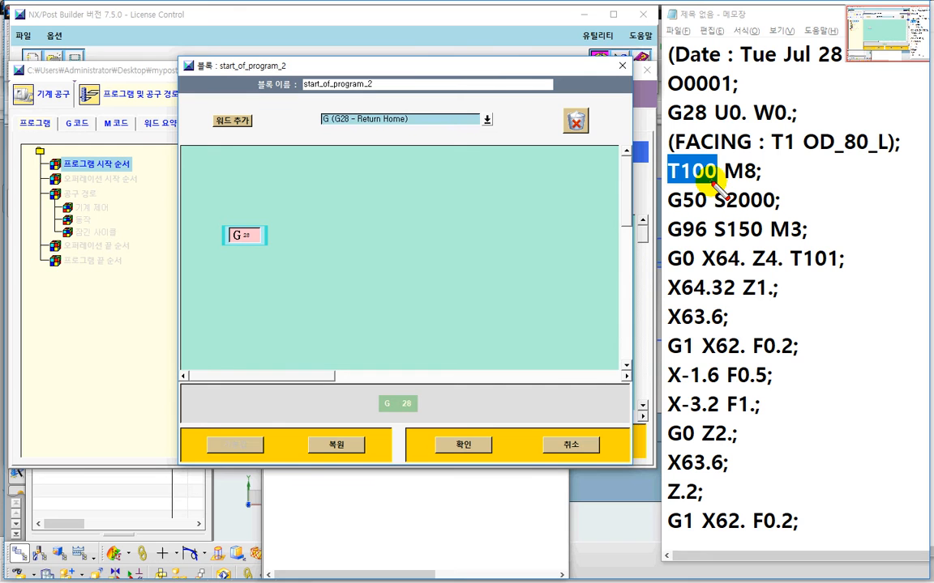
pyautogui.moveTo(713, 181)
pyautogui.mouseDown()
pyautogui.moveTo(661, 172)
pyautogui.moveTo(666, 146)
pyautogui.moveTo(669, 183)
pyautogui.mouseUp()
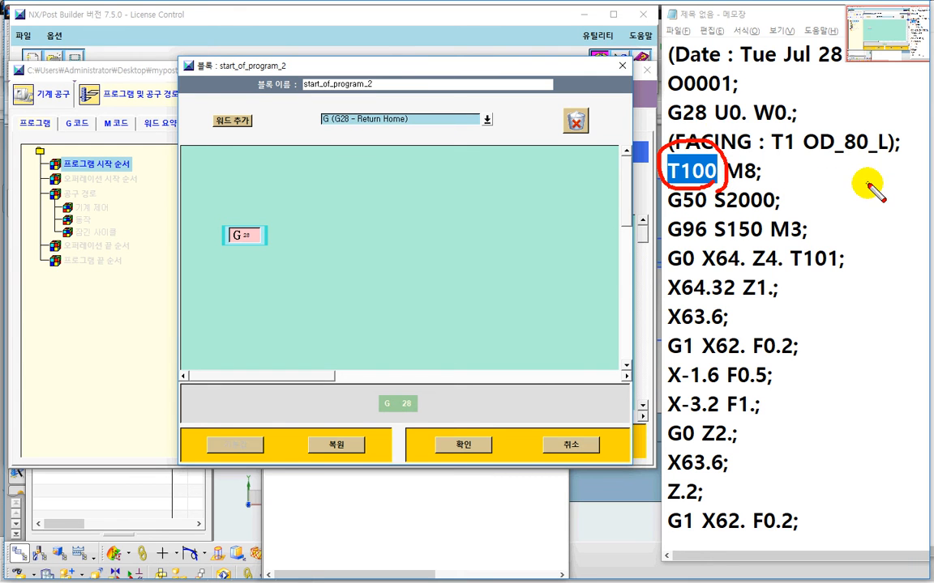
pyautogui.moveTo(772, 152); pyautogui.dragTo(885, 151)
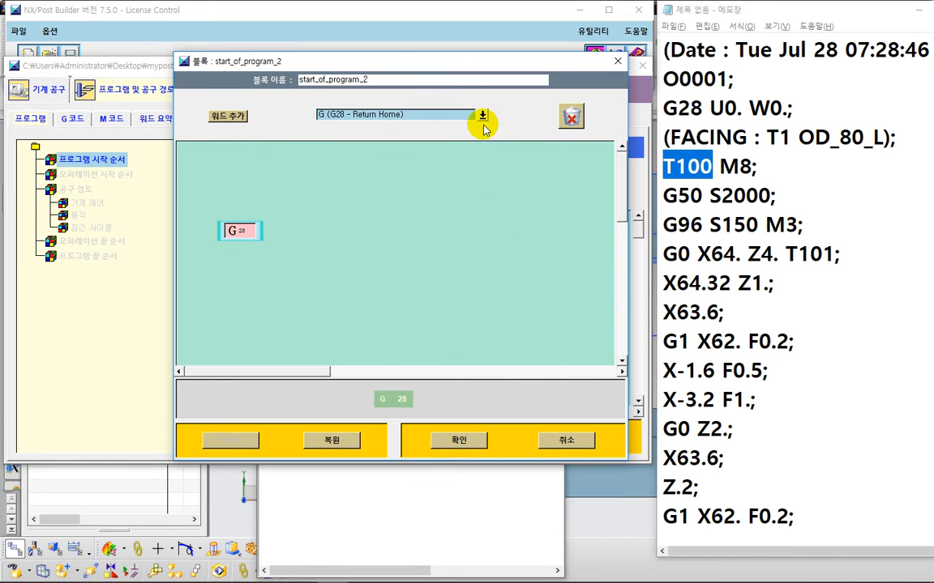
pyautogui.click(487, 119)
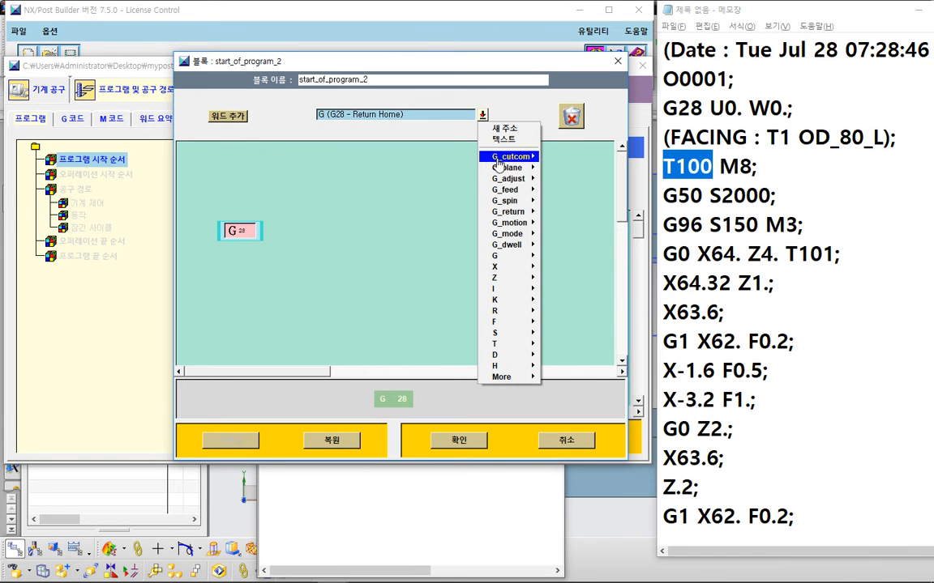
pyautogui.moveTo(533, 245)
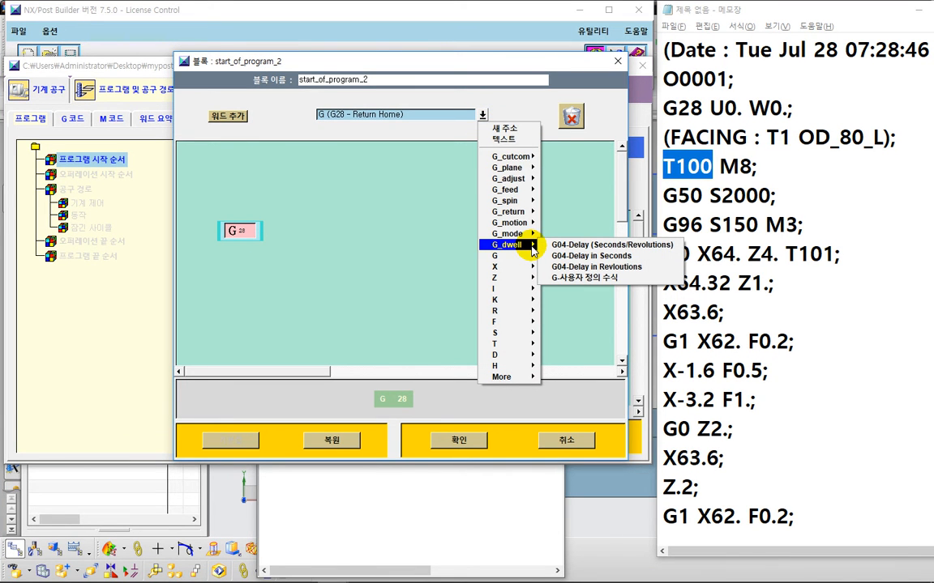
pyautogui.click(920, 9)
pyautogui.hotkey('alt', 'Tab')
pyautogui.hotkey('alt', 'Tab')
pyautogui.hotkey('alt', 'Tab')
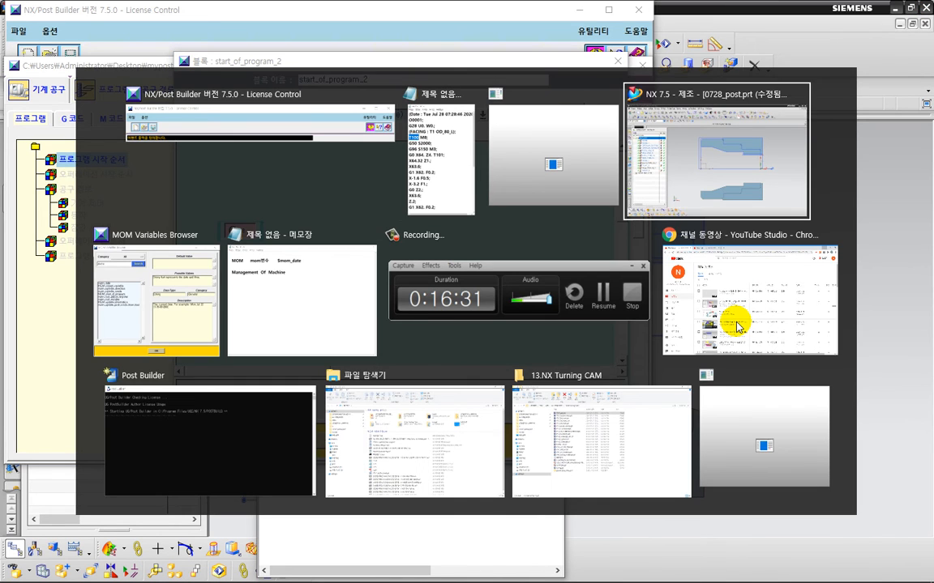
pyautogui.moveTo(713, 143)
pyautogui.mouseDown()
pyautogui.moveTo(247, 221)
pyautogui.moveTo(312, 234)
pyautogui.mouseUp()
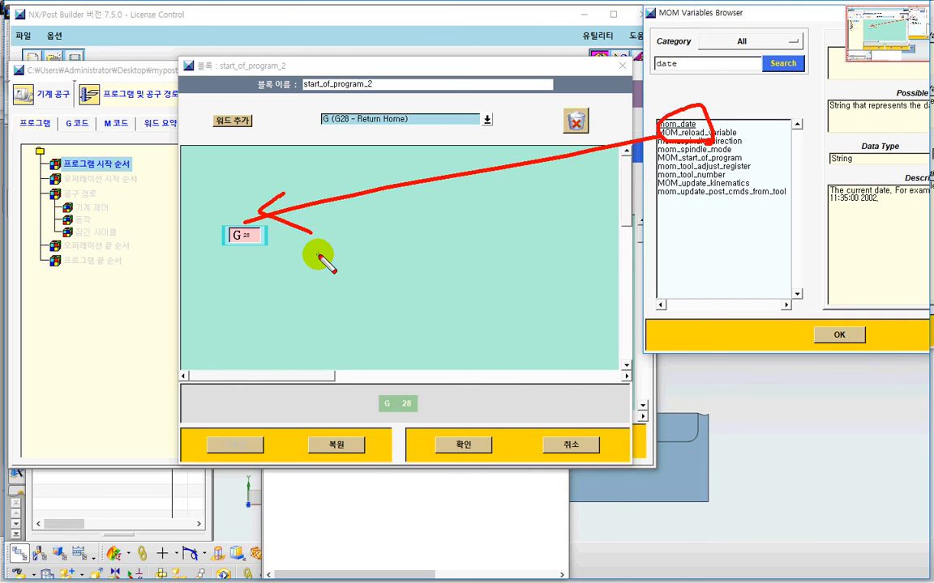
pyautogui.press('Escape')
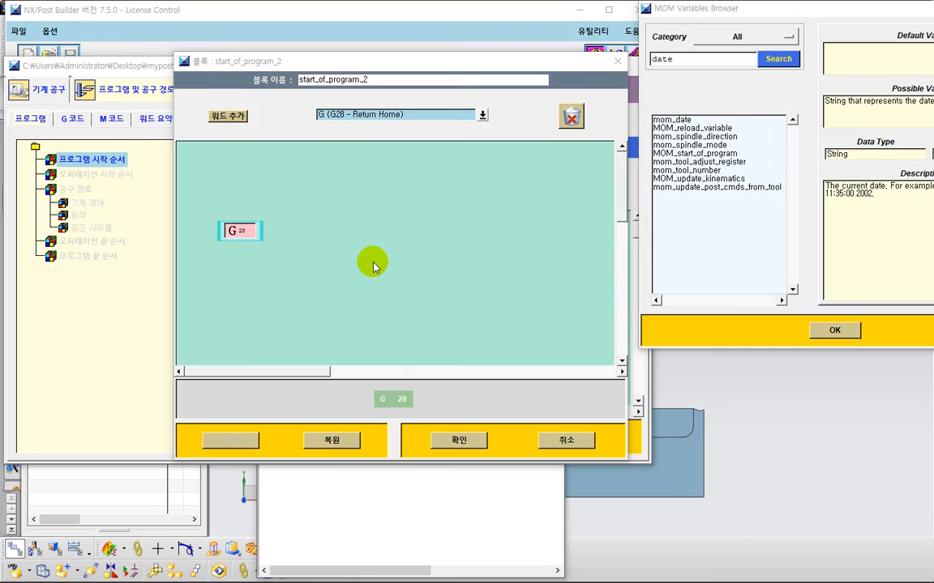
# Step: Add a Text word after the G28 word in the start_of_program_2 block
pyautogui.click(438, 223)
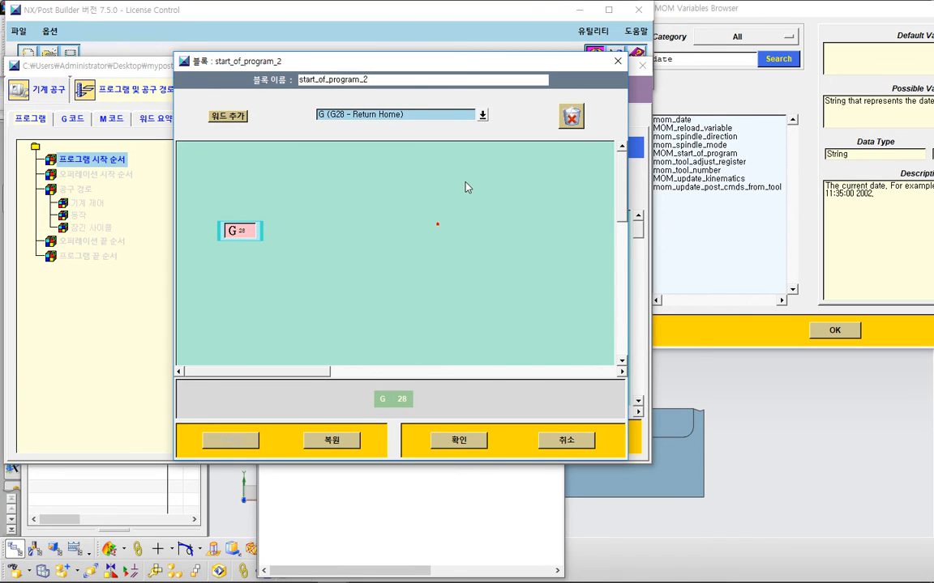
pyautogui.click(482, 116)
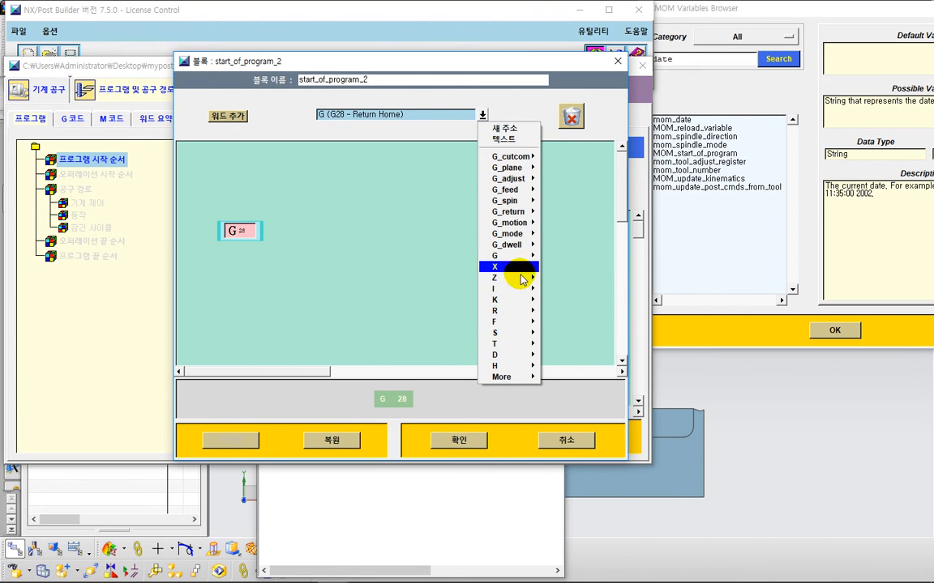
pyautogui.moveTo(508, 312)
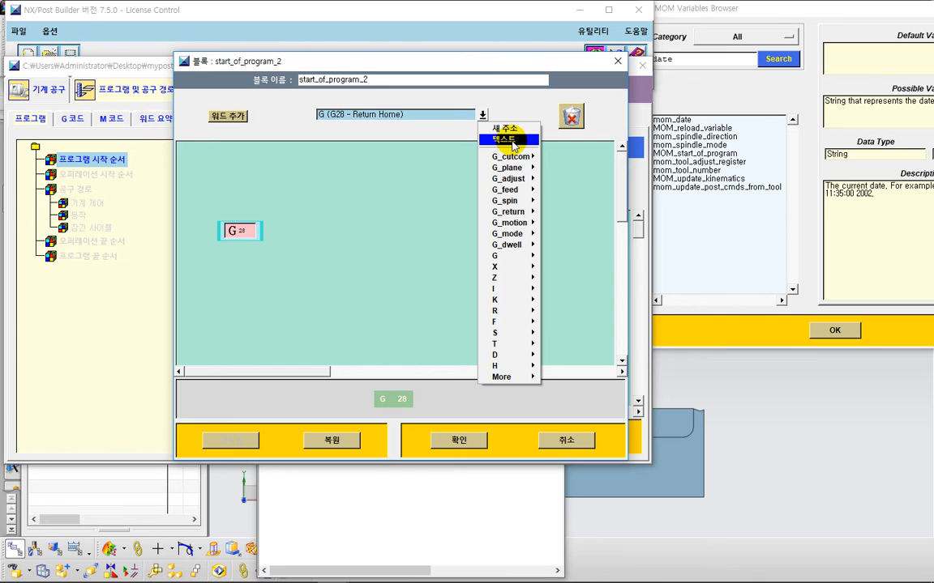
pyautogui.click(512, 141)
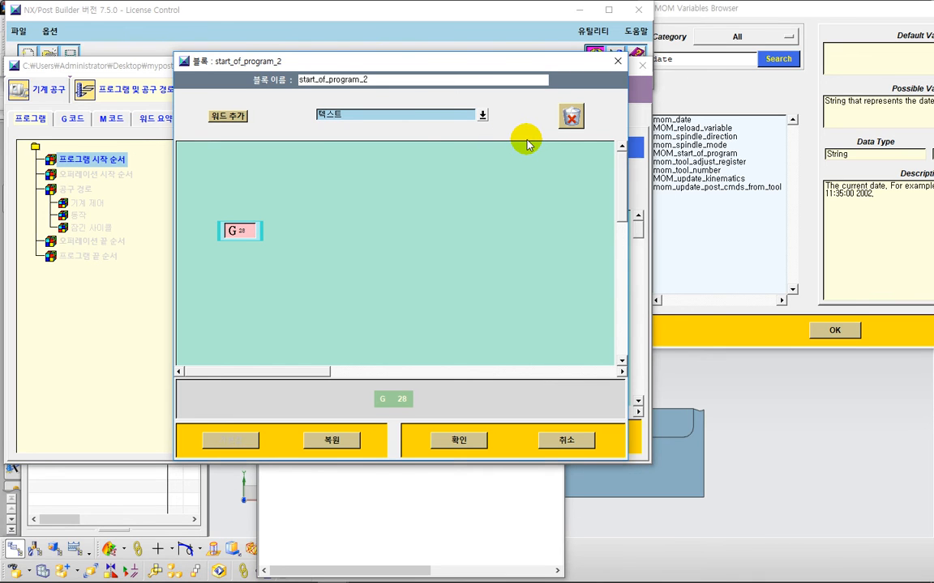
pyautogui.hotkey('alt', 'Tab')
pyautogui.hotkey('alt', 'Tab')
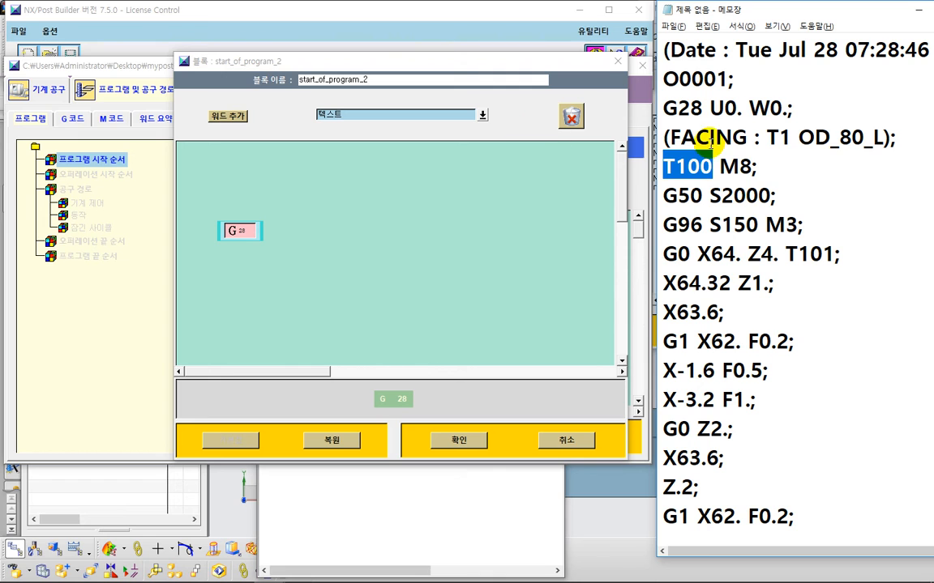
pyautogui.click(726, 101)
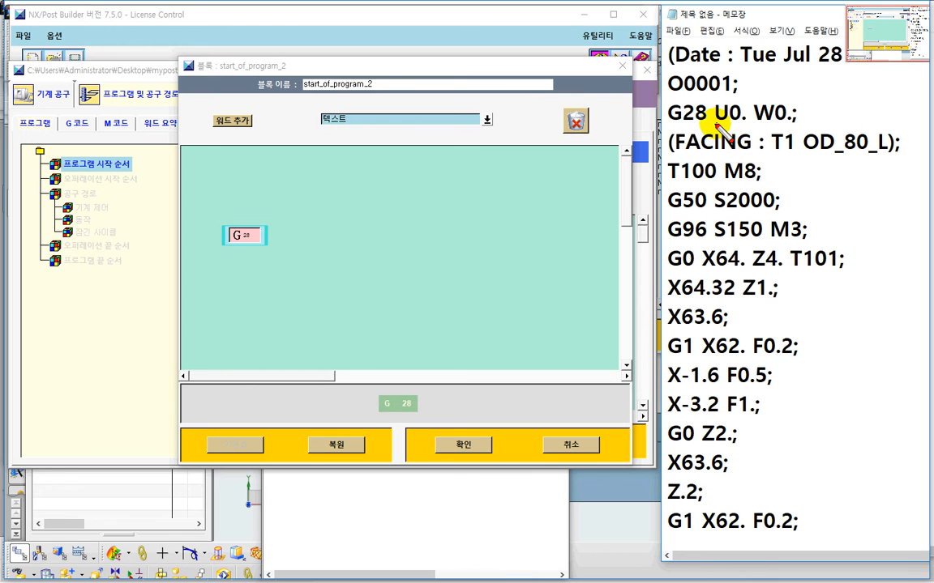
pyautogui.moveTo(717, 129); pyautogui.dragTo(803, 133)
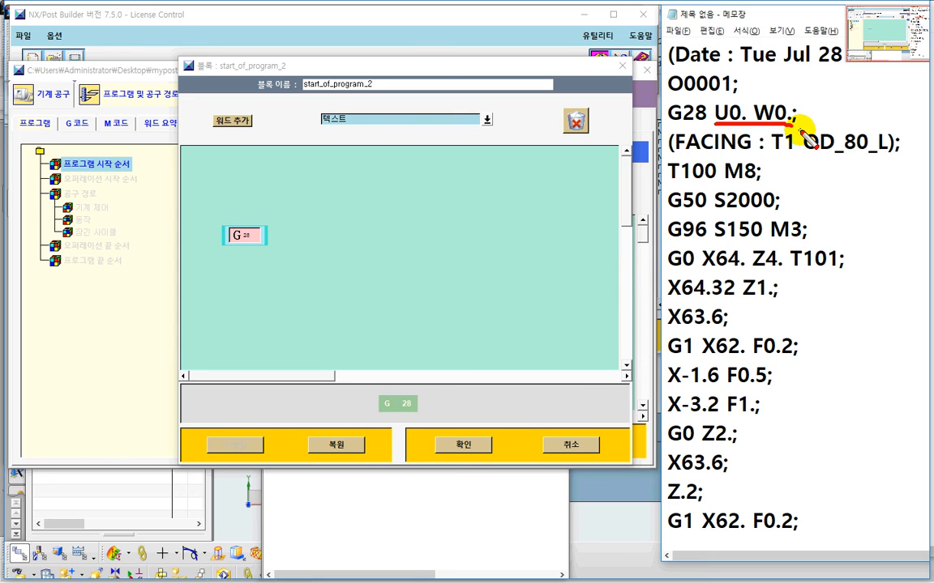
pyautogui.press('Escape')
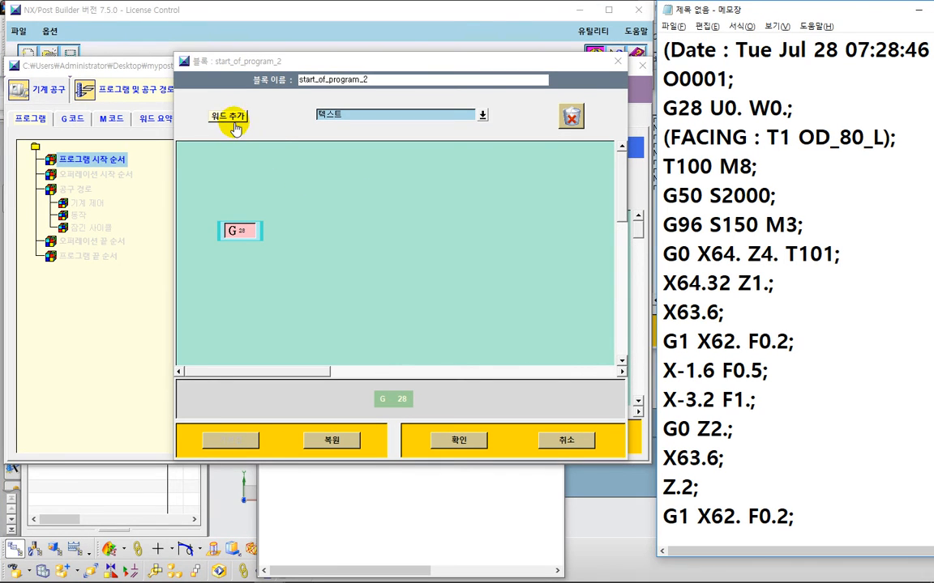
pyautogui.moveTo(234, 127); pyautogui.dragTo(265, 238)
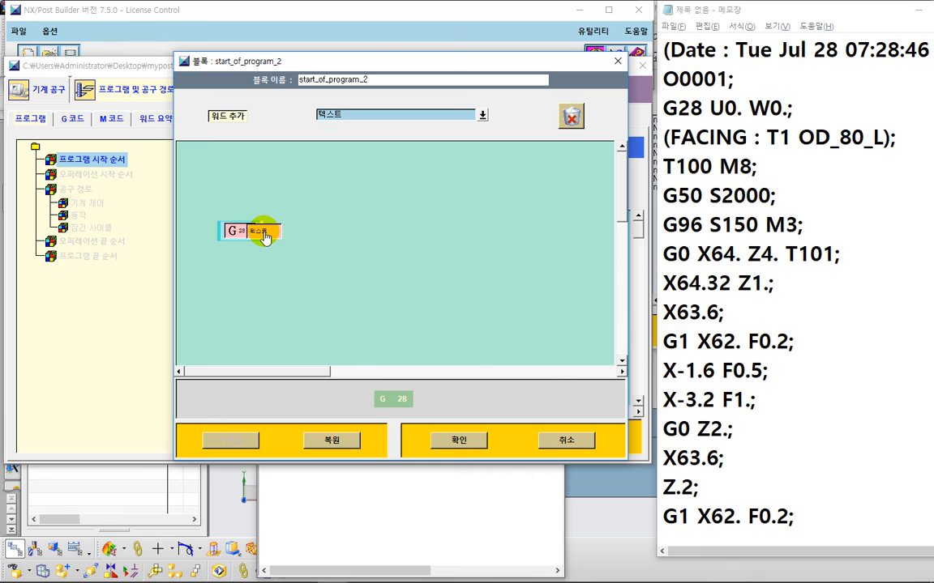
pyautogui.moveTo(265, 236); pyautogui.dragTo(261, 231)
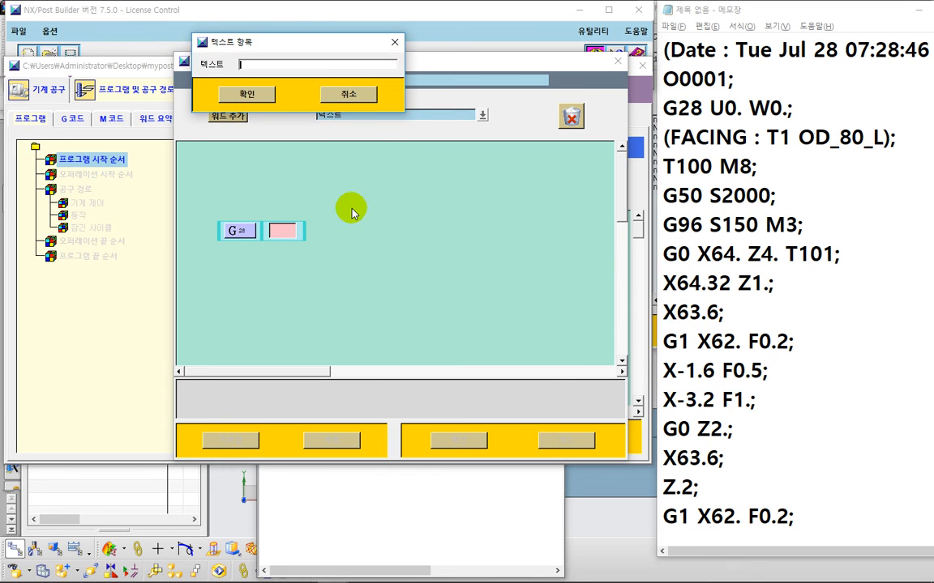
# Step: Set the text word's content to U0. W0. and confirm the start_of_program_2 block
pyautogui.moveTo(381, 95); pyautogui.dragTo(407, 131)
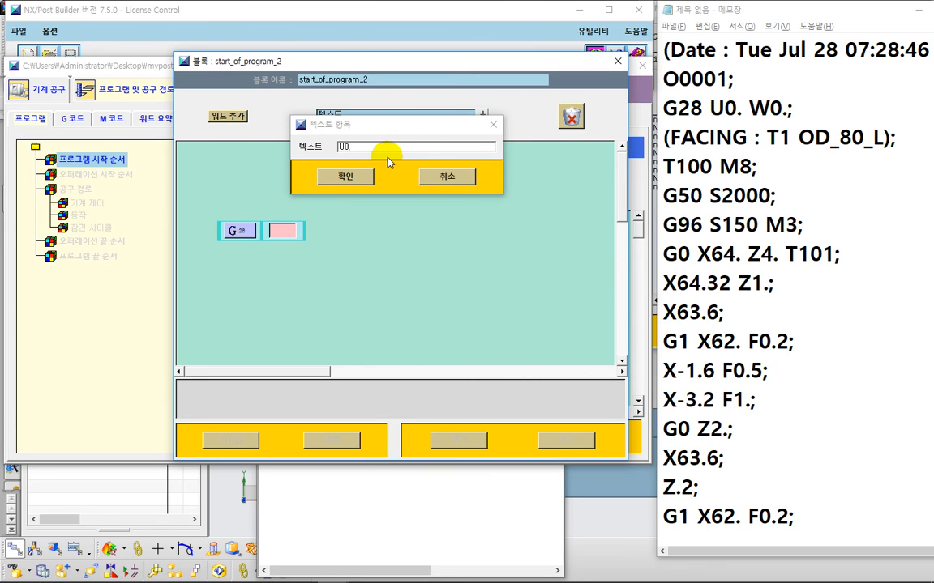
pyautogui.click(377, 149)
pyautogui.click(377, 149)
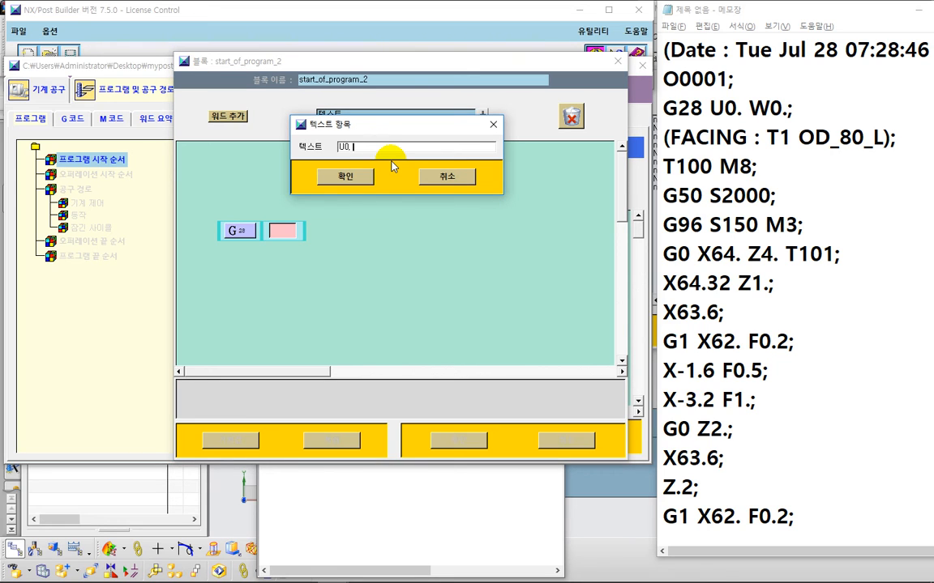
pyautogui.write('W0.')
pyautogui.moveTo(397, 132); pyautogui.dragTo(450, 187)
pyautogui.click(324, 154)
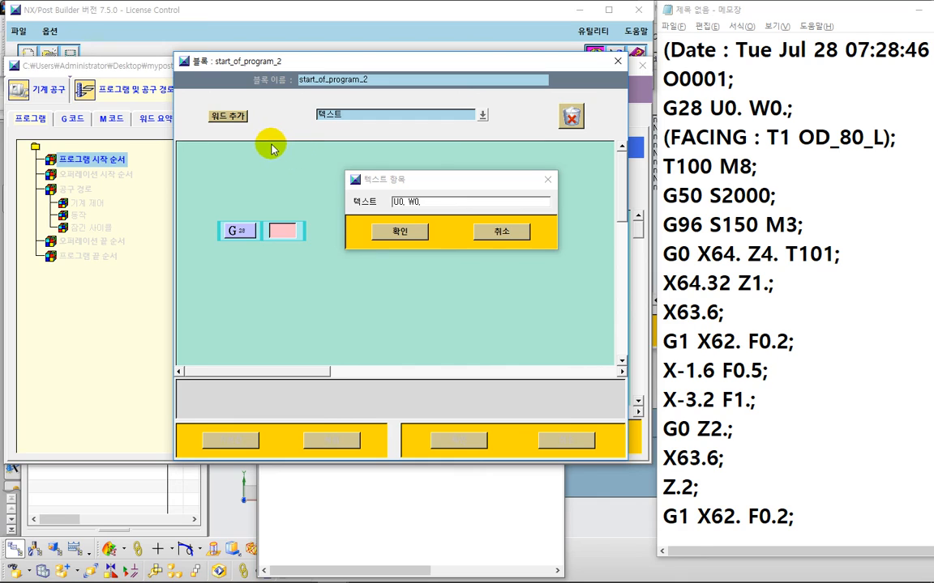
pyautogui.hotkey('ctrl', '2')
pyautogui.moveTo(262, 146)
pyautogui.mouseDown()
pyautogui.moveTo(264, 211)
pyautogui.moveTo(326, 199)
pyautogui.moveTo(341, 208)
pyautogui.mouseUp()
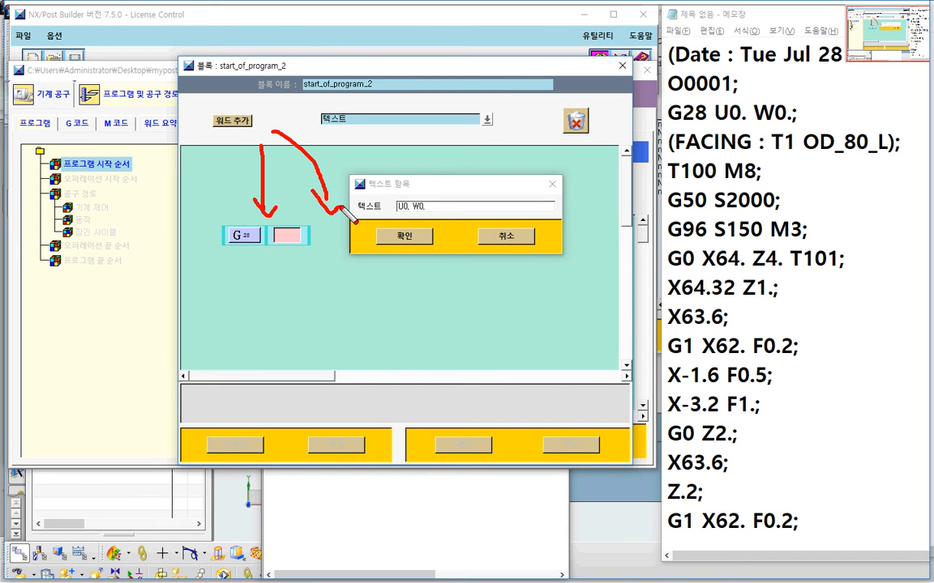
pyautogui.click(342, 209)
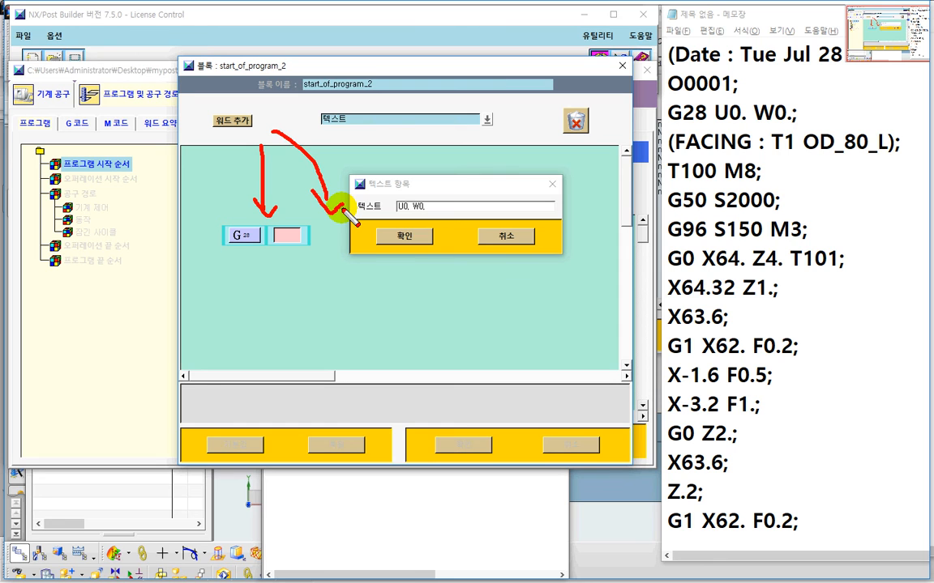
pyautogui.press('Escape')
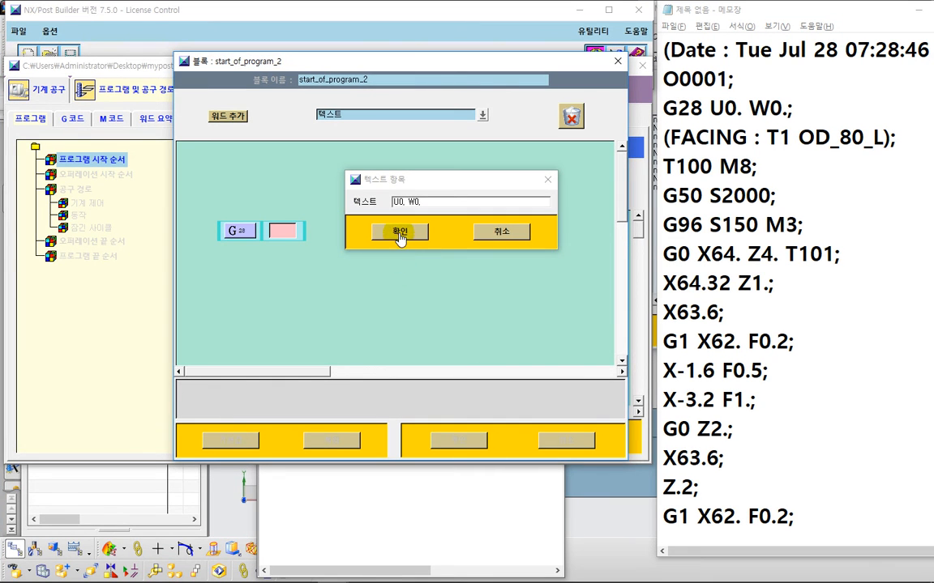
pyautogui.click(402, 238)
pyautogui.click(458, 440)
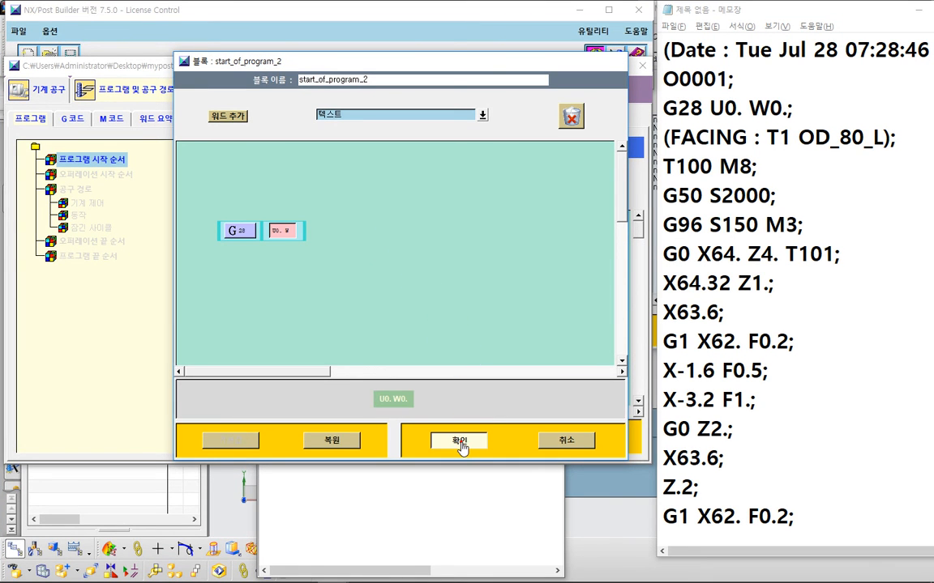
# Step: Save the post, accepting the CAM_KIT_POST_100 license selection
pyautogui.hotkey('ctrl', 's')
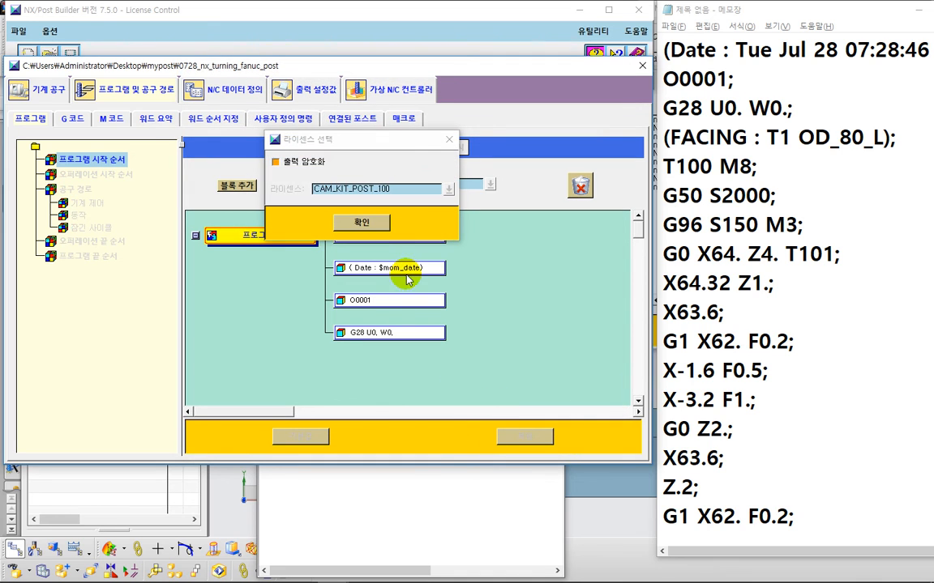
pyautogui.click(375, 227)
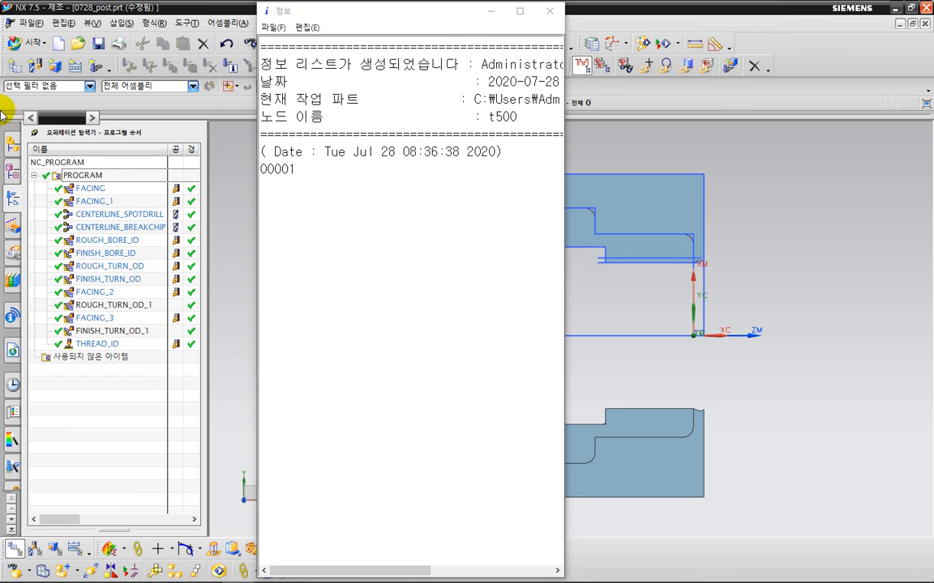
# Step: Postprocess the PROGRAM group in NX with the customized turning post
pyautogui.rightClick(105, 176)
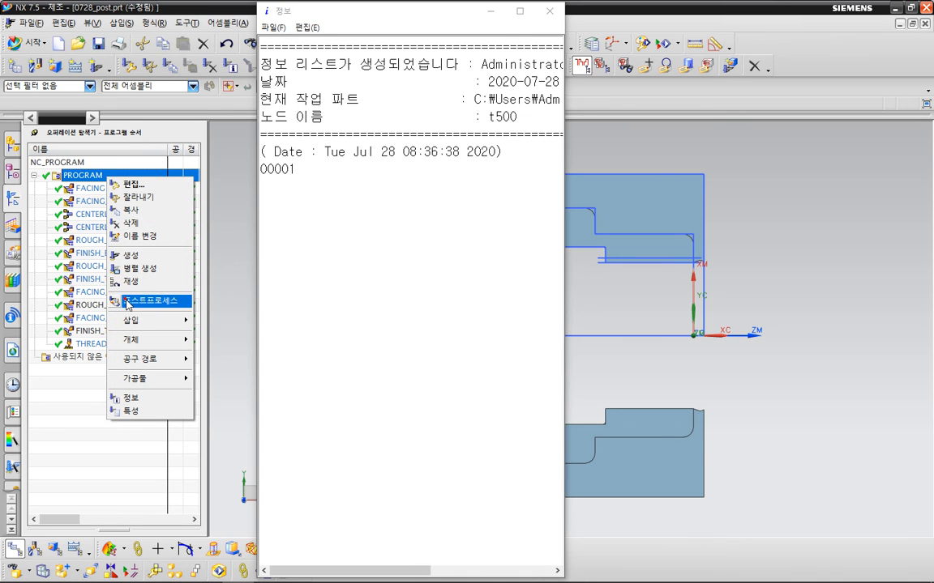
pyautogui.click(144, 300)
pyautogui.click(124, 412)
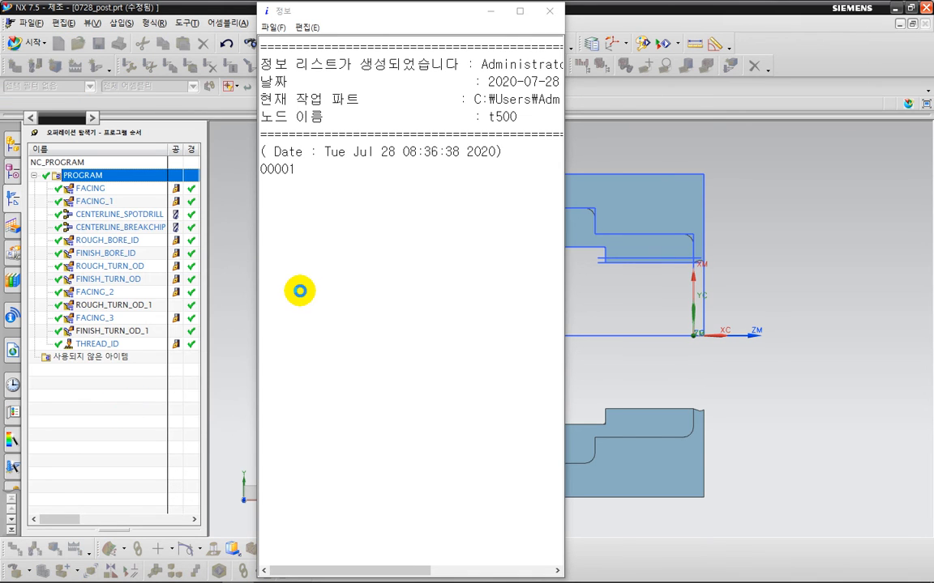
pyautogui.click(381, 326)
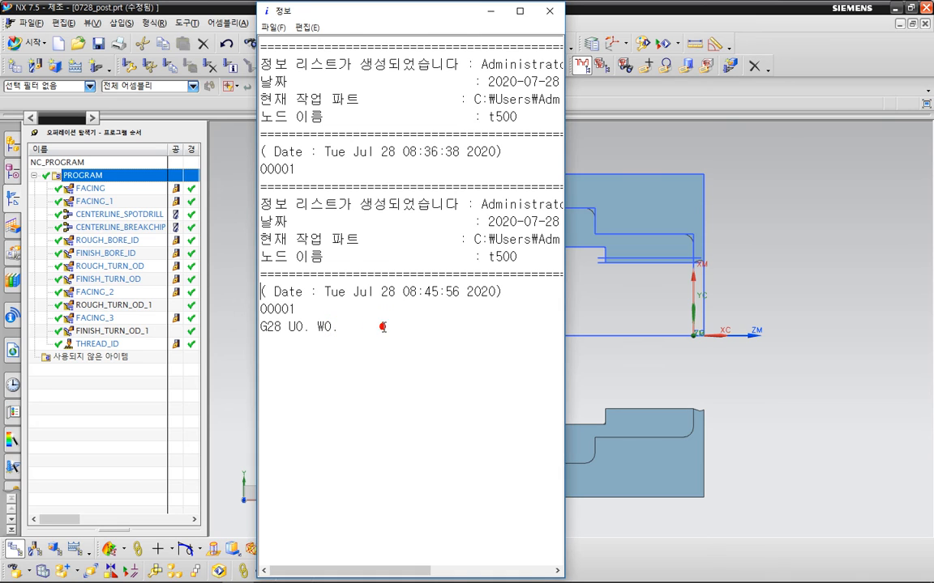
# Step: Scroll through the postprocessed output in the information window to review the program start lines
pyautogui.press('Return')
pyautogui.press('Return')
pyautogui.press('Return')
pyautogui.press('Return')
pyautogui.press('Return')
pyautogui.press('Return')
pyautogui.press('Return')
pyautogui.press('Return')
pyautogui.press('Return')
pyautogui.press('Return')
pyautogui.press('Return')
pyautogui.press('Return')
pyautogui.press('Return')
pyautogui.press('Return')
pyautogui.press('Return')
pyautogui.press('Return')
pyautogui.press('Return')
pyautogui.press('Return')
pyautogui.press('Return')
pyautogui.press('Return')
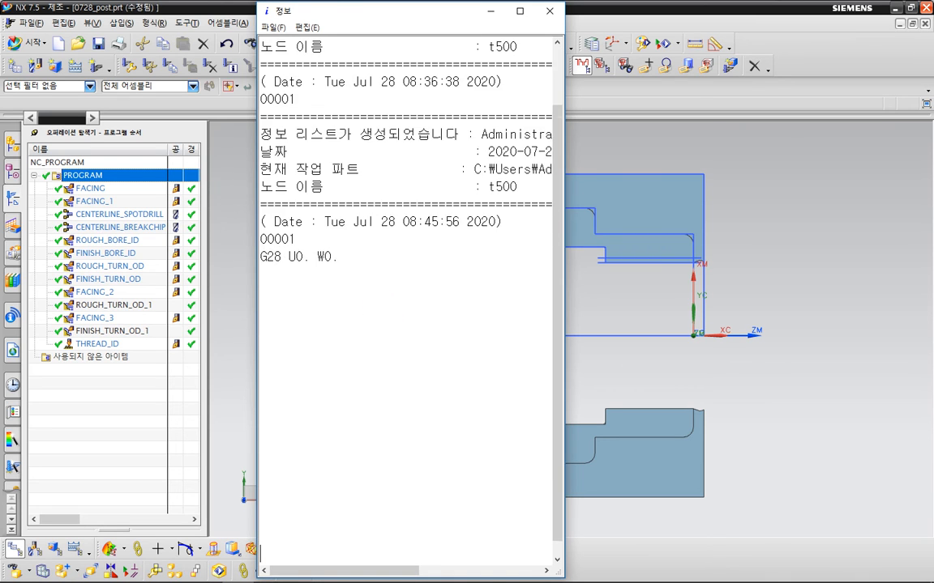
pyautogui.press('Return')
pyautogui.press('Return')
pyautogui.press('Return')
pyautogui.press('Return')
pyautogui.press('Return')
pyautogui.press('Return')
pyautogui.press('Return')
pyautogui.press('Return')
pyautogui.press('Return')
pyautogui.press('Return')
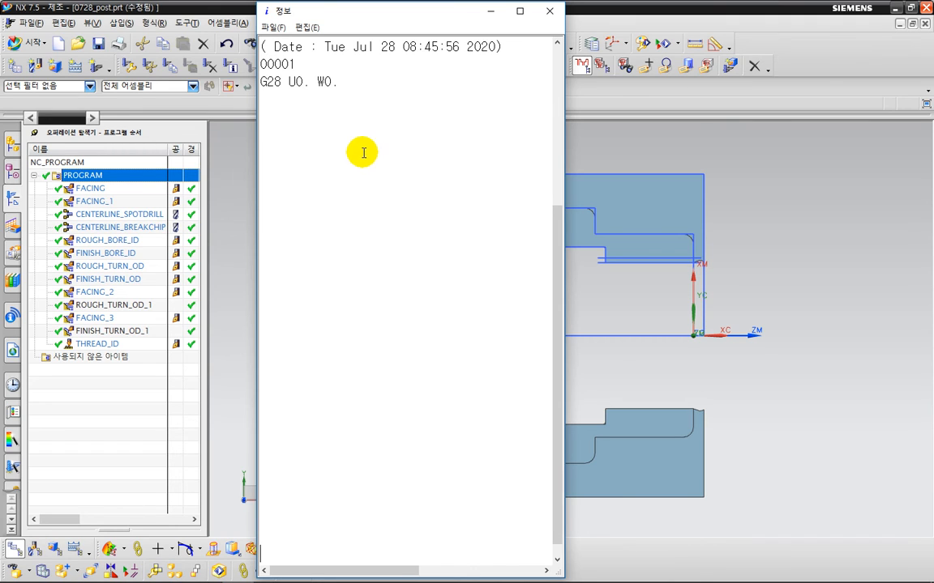
# Step: Compare the program start lines of the postprocessed output with the reference program in Notepad
pyautogui.keyDown('ctrl'); pyautogui.scroll(1, 422, 96); pyautogui.keyUp('ctrl')
pyautogui.scroll(-1, 423, 89)
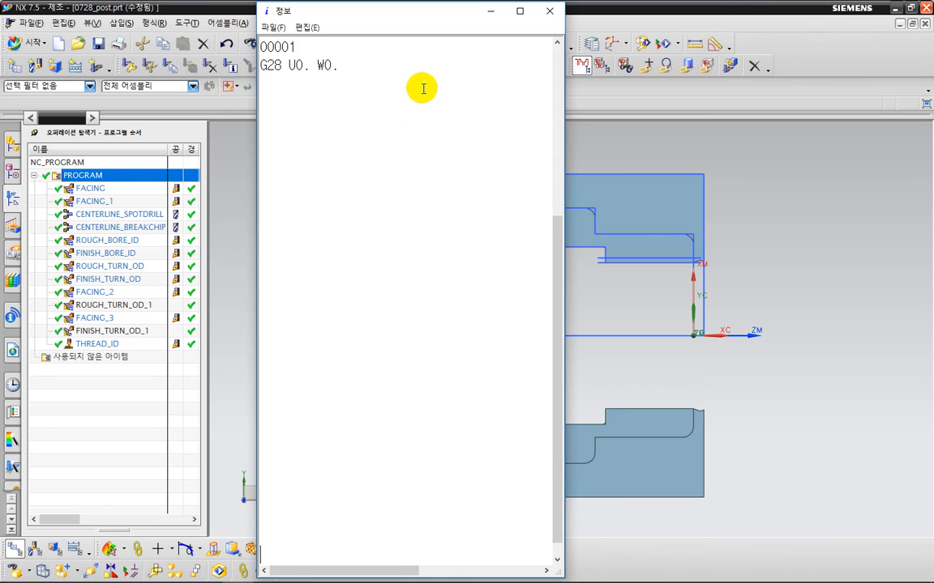
pyautogui.scroll(1, 411, 112)
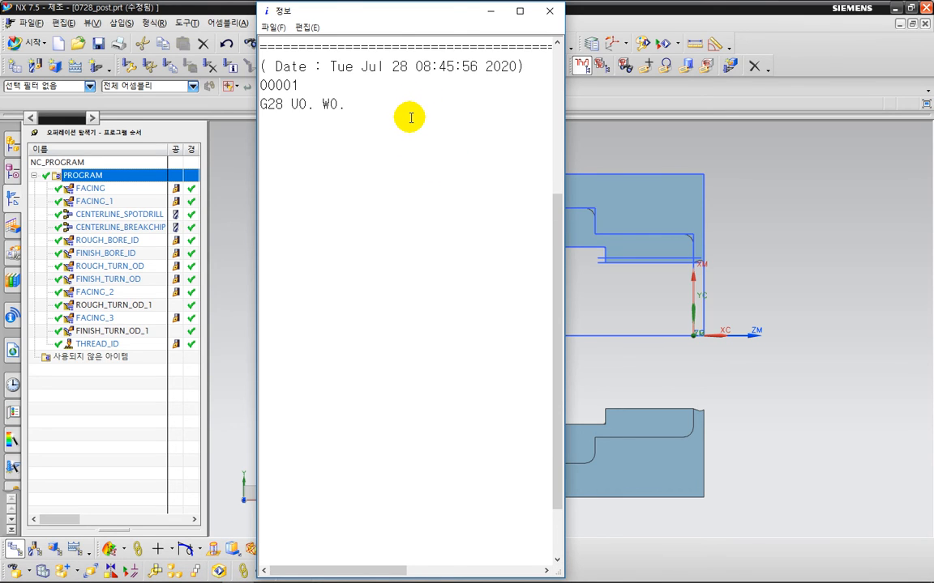
pyautogui.hotkey('ctrl', '2')
pyautogui.moveTo(244, 145)
pyautogui.mouseDown()
pyautogui.moveTo(272, 146)
pyautogui.moveTo(282, 164)
pyautogui.moveTo(301, 144)
pyautogui.moveTo(388, 149)
pyautogui.mouseUp()
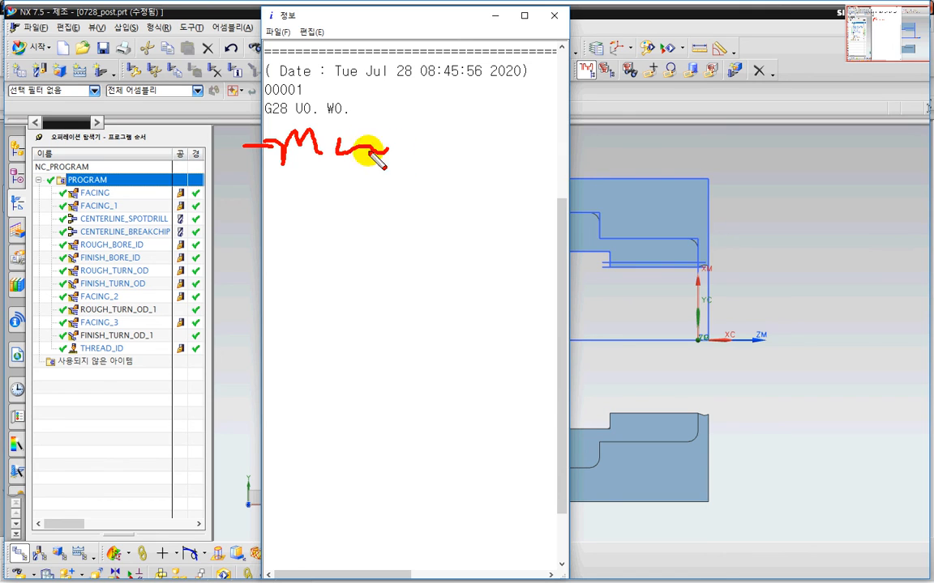
pyautogui.moveTo(251, 120); pyautogui.dragTo(328, 120)
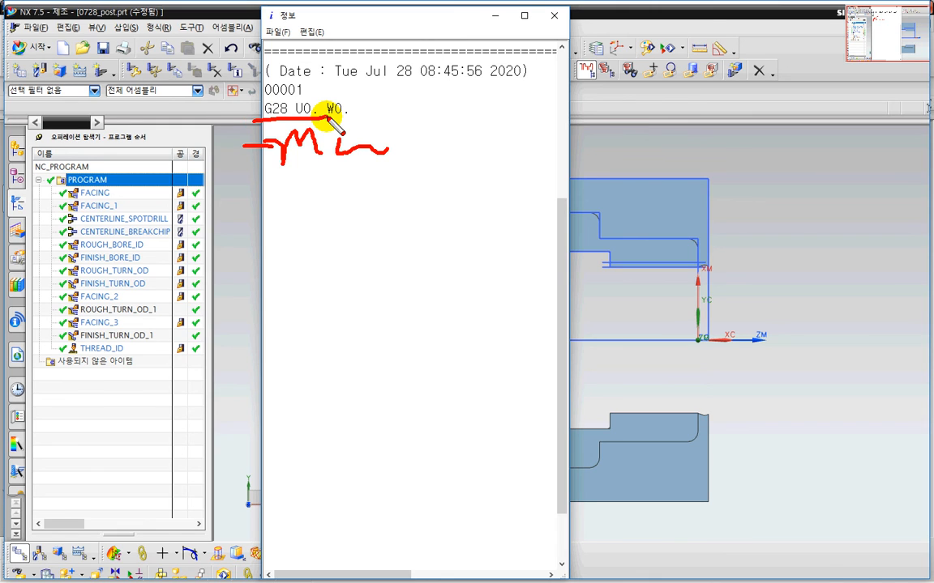
pyautogui.press('Escape')
pyautogui.hotkey('alt', 'Tab')
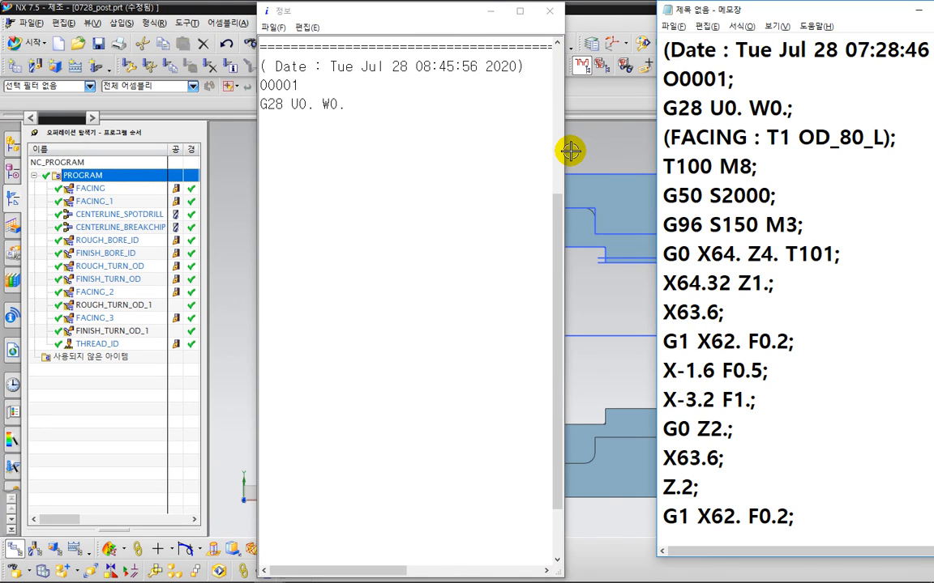
pyautogui.hotkey('alt', 'Tab')
# Step: Return to Post Builder and examine the Program Start Sequence blocks against the reference program's opening lines
pyautogui.click(570, 156)
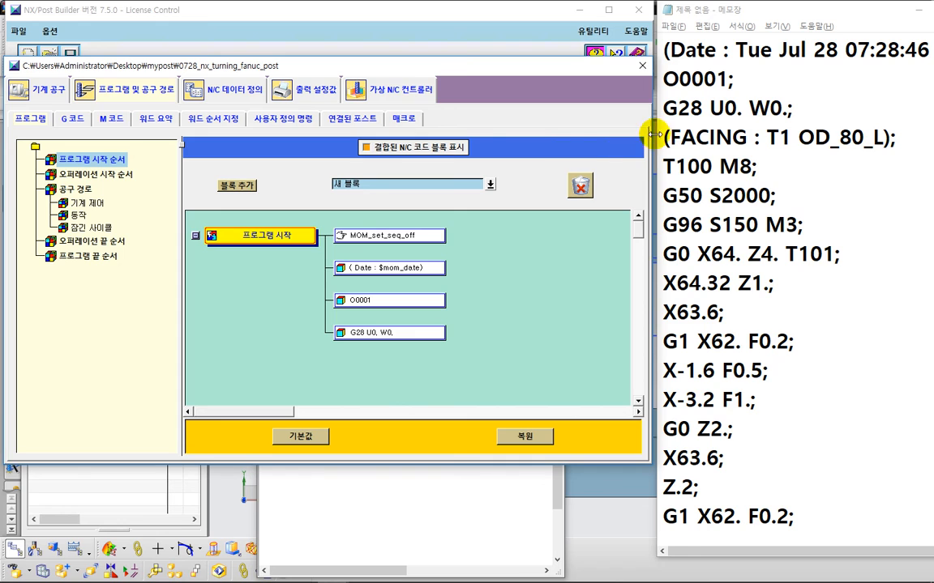
pyautogui.hotkey('ctrl', '2')
pyautogui.moveTo(646, 127); pyautogui.dragTo(812, 127)
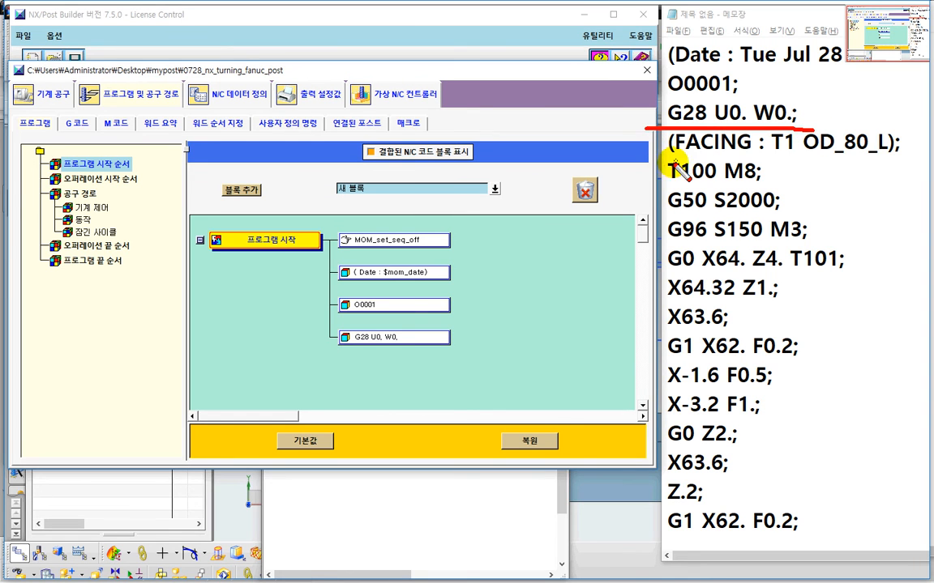
pyautogui.moveTo(266, 264)
pyautogui.mouseDown()
pyautogui.moveTo(280, 220)
pyautogui.moveTo(268, 264)
pyautogui.mouseUp()
pyautogui.moveTo(466, 354)
pyautogui.mouseDown()
pyautogui.moveTo(354, 366)
pyautogui.moveTo(417, 192)
pyautogui.moveTo(501, 348)
pyautogui.mouseUp()
pyautogui.moveTo(660, 147)
pyautogui.mouseDown()
pyautogui.moveTo(650, 55)
pyautogui.moveTo(637, 110)
pyautogui.moveTo(648, 18)
pyautogui.moveTo(652, 105)
pyautogui.moveTo(669, 166)
pyautogui.moveTo(674, 128)
pyautogui.moveTo(653, 212)
pyautogui.moveTo(674, 323)
pyautogui.mouseUp()
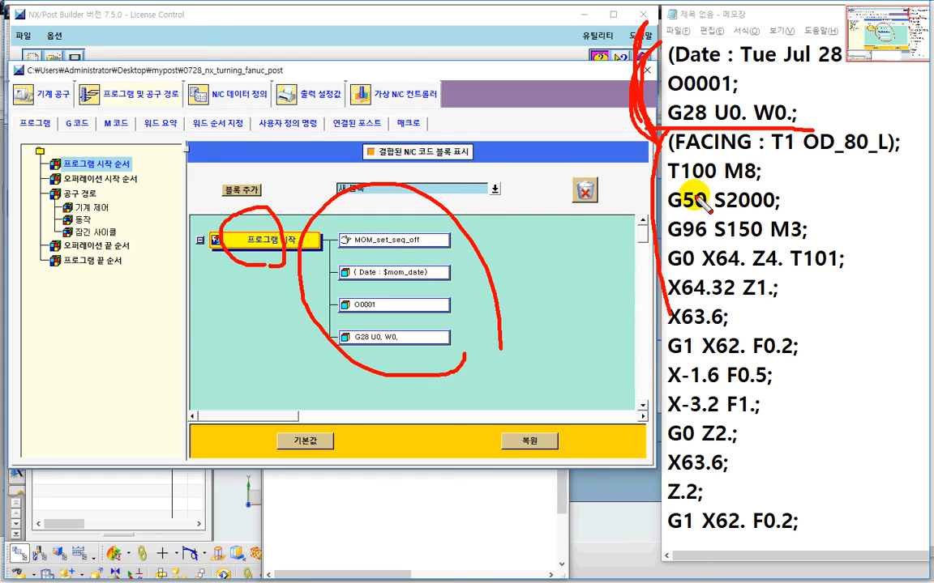
pyautogui.moveTo(678, 128); pyautogui.dragTo(649, 288)
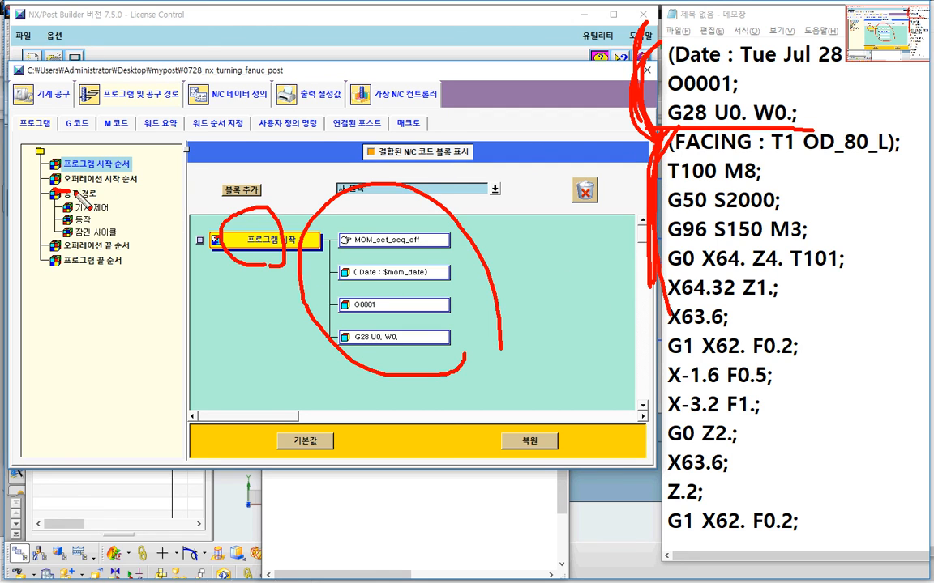
pyautogui.moveTo(52, 194)
pyautogui.mouseDown()
pyautogui.moveTo(141, 195)
pyautogui.moveTo(164, 247)
pyautogui.moveTo(87, 243)
pyautogui.moveTo(36, 227)
pyautogui.moveTo(42, 170)
pyautogui.moveTo(96, 154)
pyautogui.mouseUp()
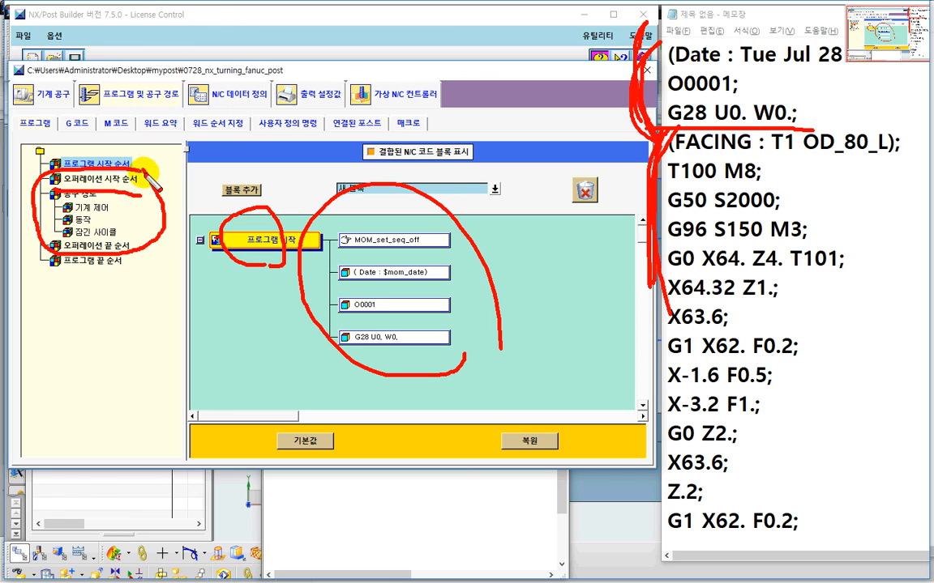
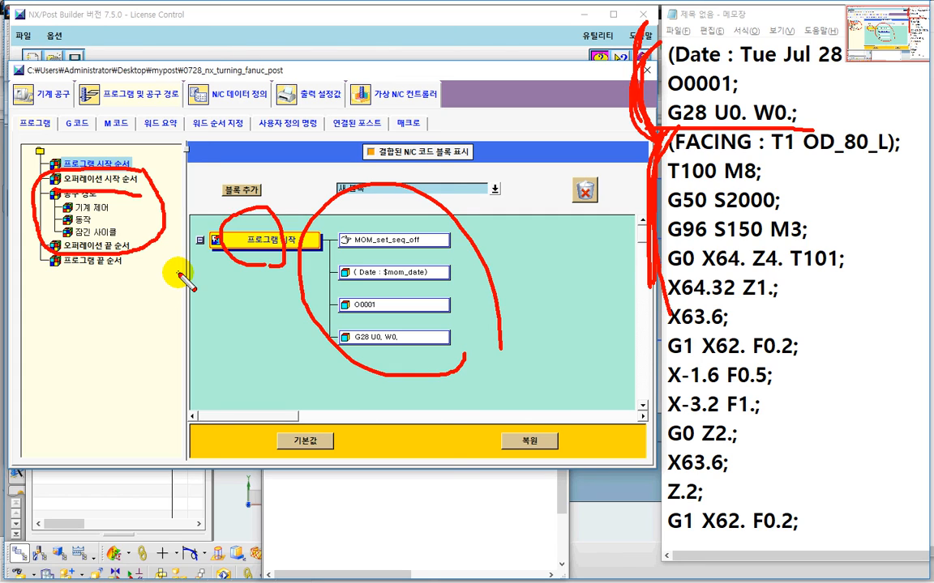
# Step: Open the Program End Sequence and examine its blocks against the reference program
pyautogui.press('Escape')
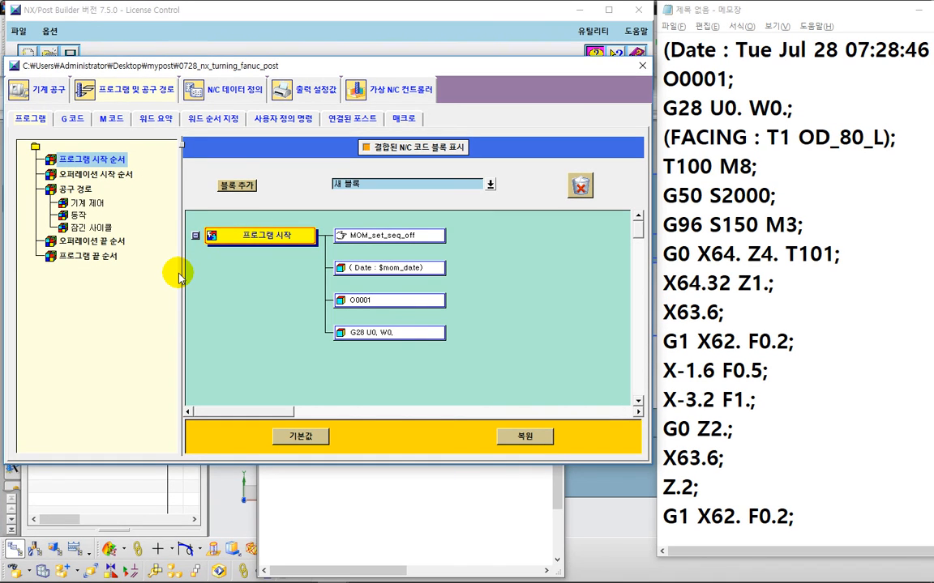
pyautogui.click(112, 258)
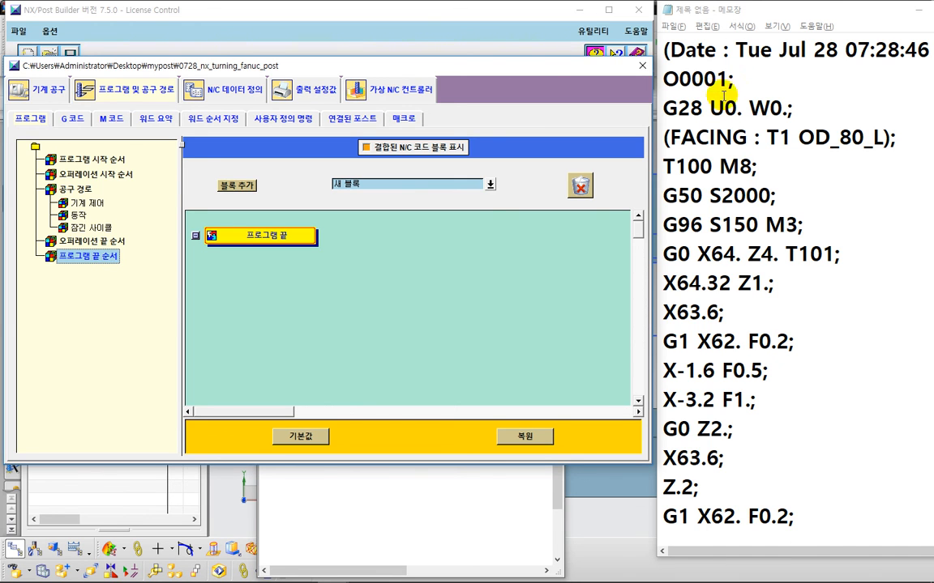
pyautogui.hotkey('ctrl', '2')
pyautogui.moveTo(632, 133)
pyautogui.mouseDown()
pyautogui.moveTo(813, 131)
pyautogui.moveTo(604, 130)
pyautogui.moveTo(652, 12)
pyautogui.moveTo(788, 126)
pyautogui.mouseUp()
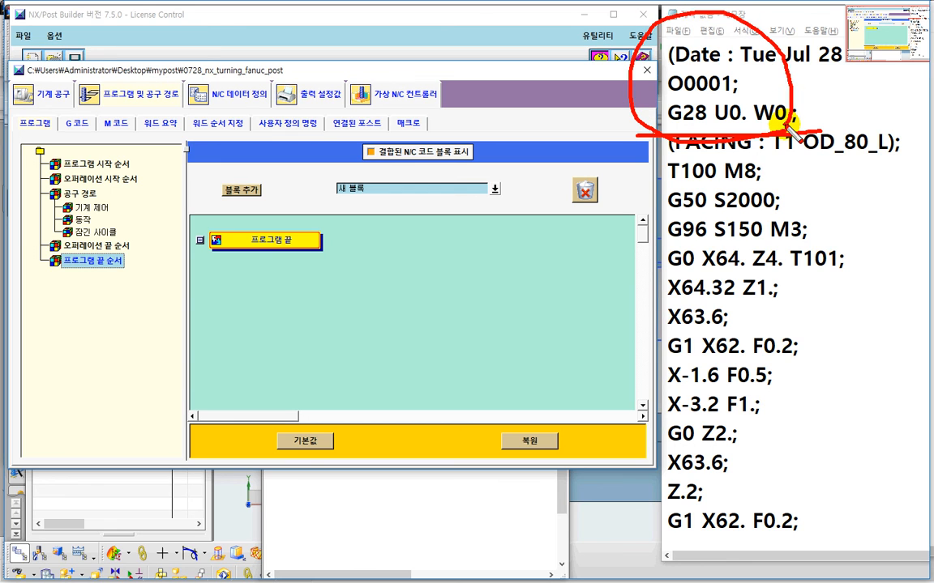
pyautogui.moveTo(71, 260)
pyautogui.mouseDown()
pyautogui.moveTo(90, 287)
pyautogui.moveTo(128, 259)
pyautogui.mouseUp()
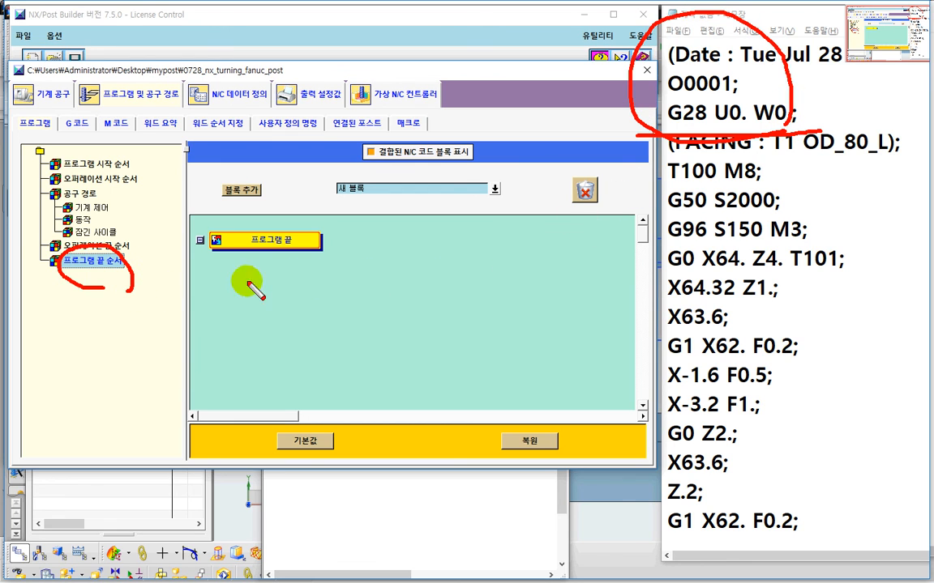
pyautogui.moveTo(362, 270)
pyautogui.mouseDown()
pyautogui.moveTo(385, 243)
pyautogui.moveTo(409, 267)
pyautogui.mouseUp()
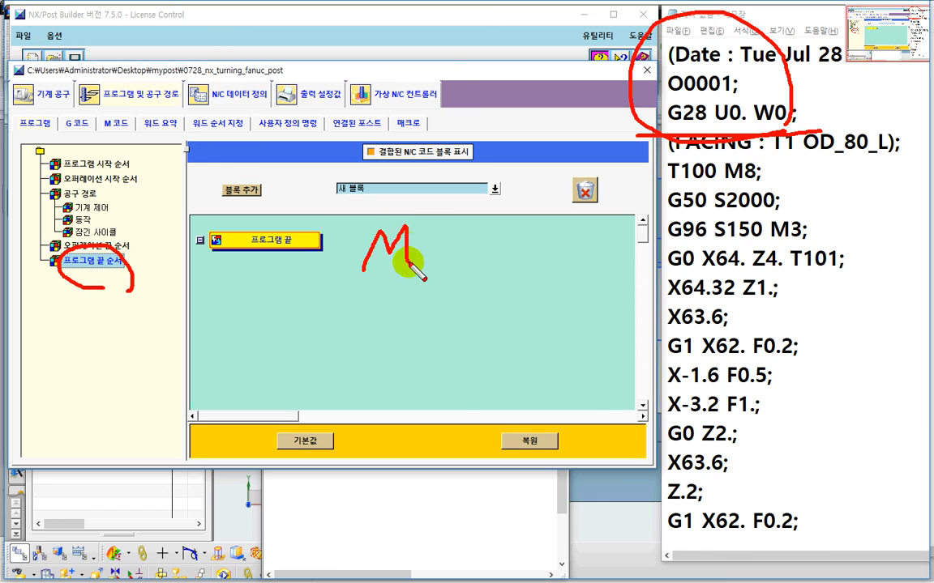
pyautogui.moveTo(423, 230)
pyautogui.mouseDown()
pyautogui.moveTo(414, 258)
pyautogui.moveTo(427, 227)
pyautogui.moveTo(463, 254)
pyautogui.moveTo(484, 216)
pyautogui.mouseUp()
pyautogui.moveTo(369, 372)
pyautogui.mouseDown()
pyautogui.moveTo(402, 339)
pyautogui.moveTo(421, 361)
pyautogui.mouseUp()
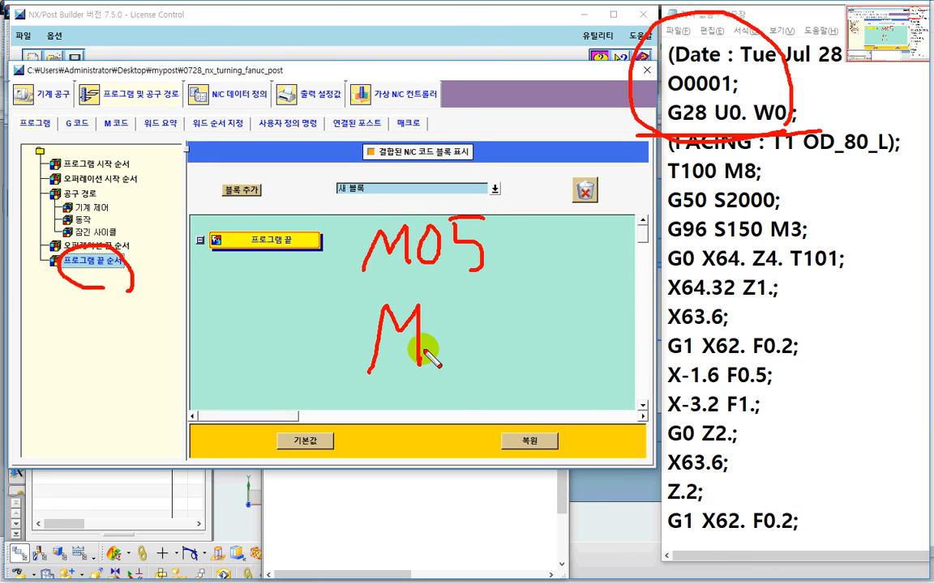
pyautogui.moveTo(418, 319)
pyautogui.mouseDown()
pyautogui.moveTo(438, 334)
pyautogui.moveTo(415, 362)
pyautogui.mouseUp()
pyautogui.moveTo(490, 322)
pyautogui.mouseDown()
pyautogui.moveTo(484, 367)
pyautogui.moveTo(496, 331)
pyautogui.mouseUp()
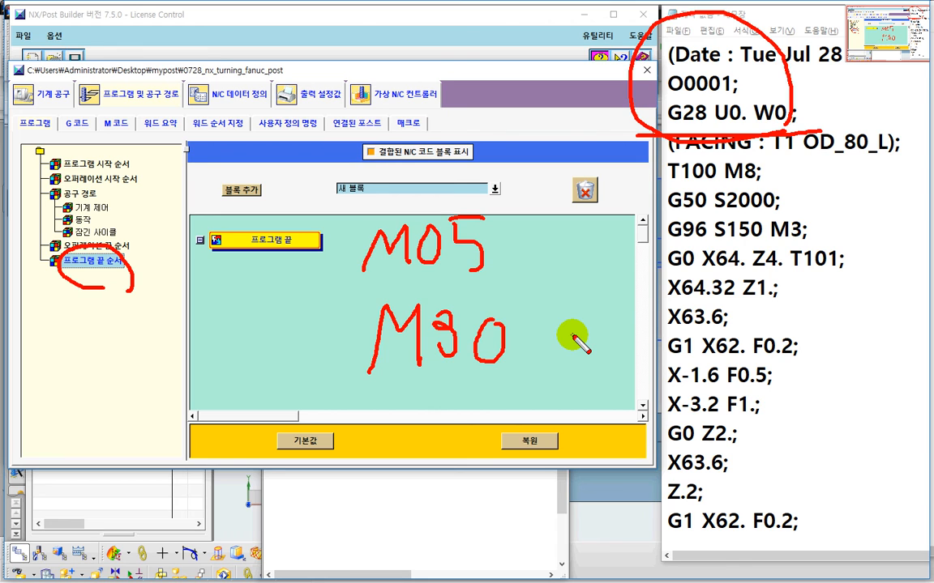
pyautogui.press('Escape')
# Step: Add a new block to the Program End Sequence containing the M05 Spindle Off word
pyautogui.moveTo(250, 186)
pyautogui.mouseDown()
pyautogui.moveTo(332, 212)
pyautogui.moveTo(373, 240)
pyautogui.mouseUp()
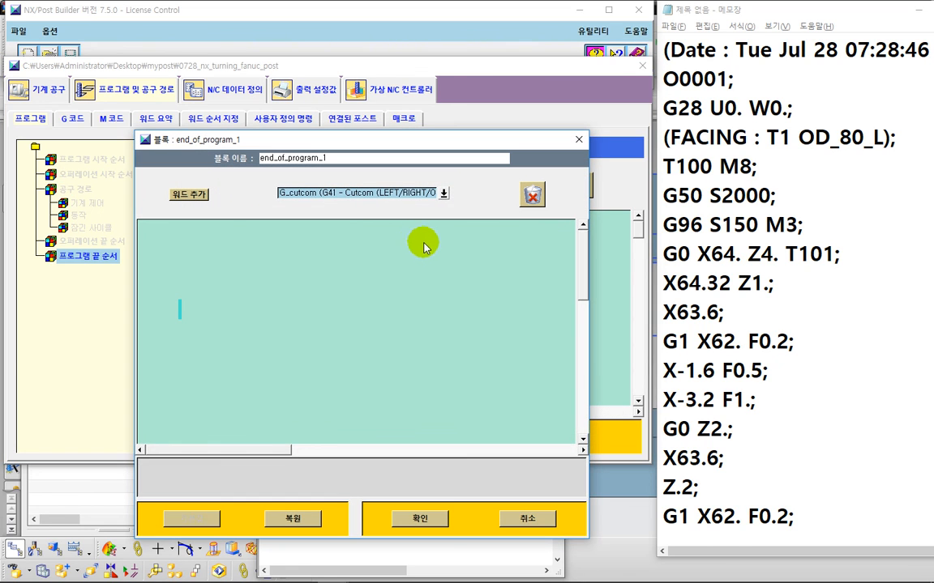
pyautogui.click(444, 192)
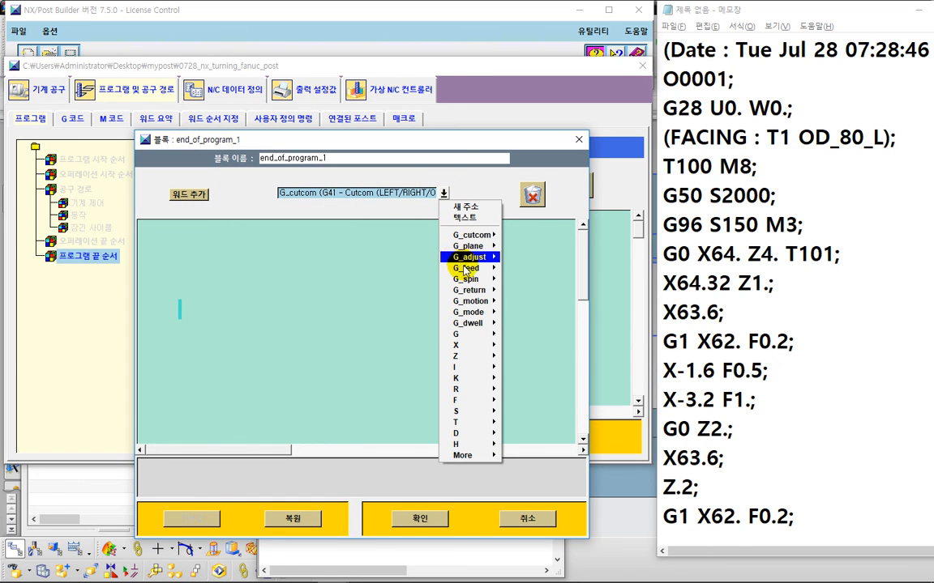
pyautogui.moveTo(491, 458)
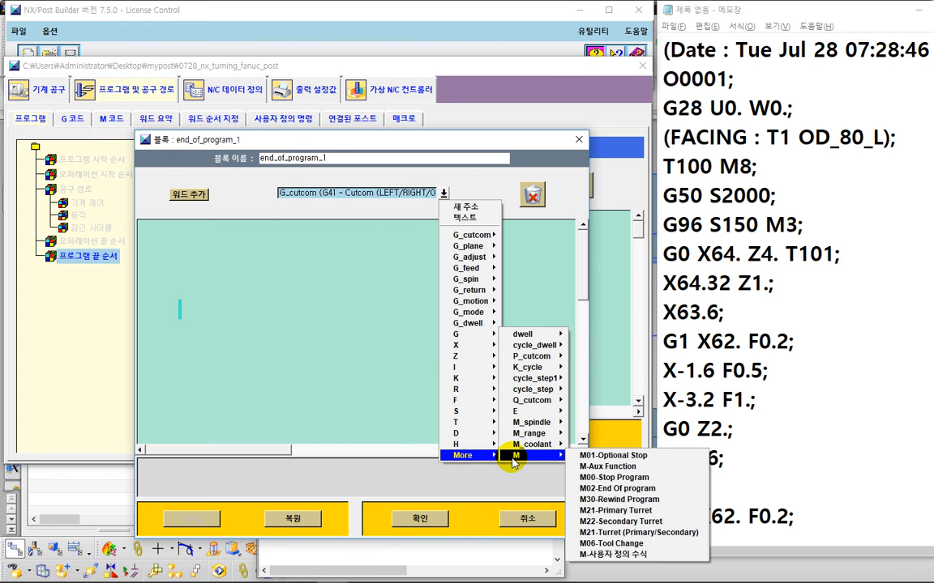
pyautogui.moveTo(527, 425)
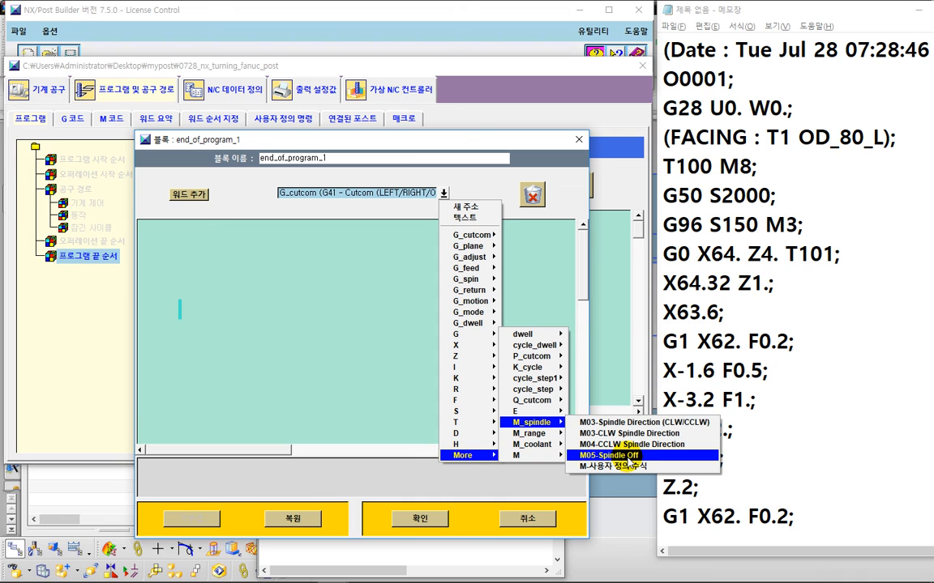
pyautogui.click(631, 458)
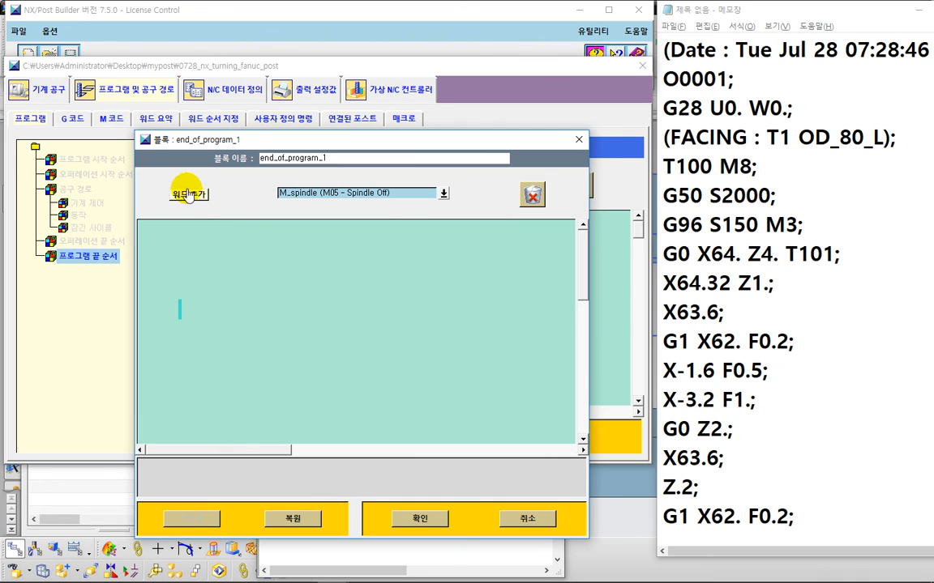
pyautogui.moveTo(191, 194); pyautogui.dragTo(271, 329)
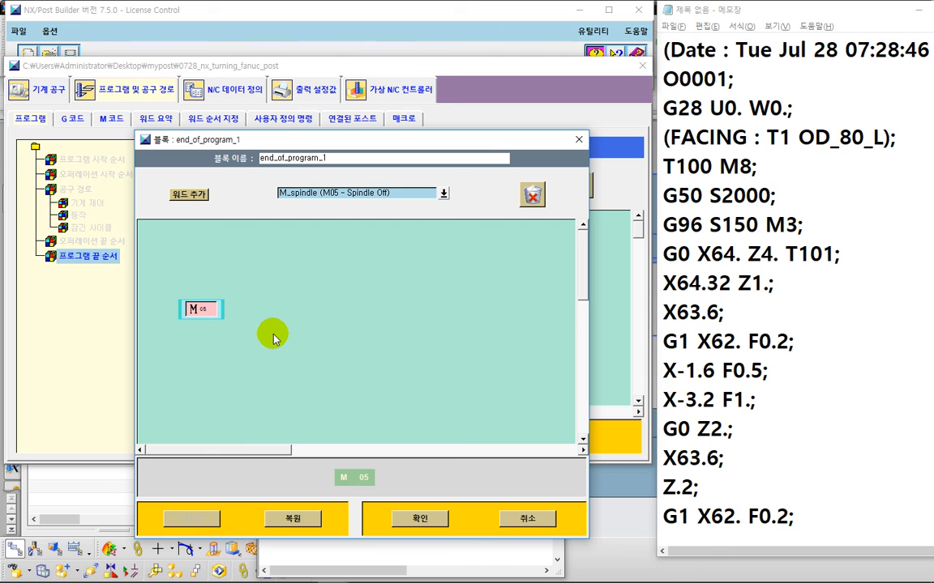
pyautogui.click(422, 519)
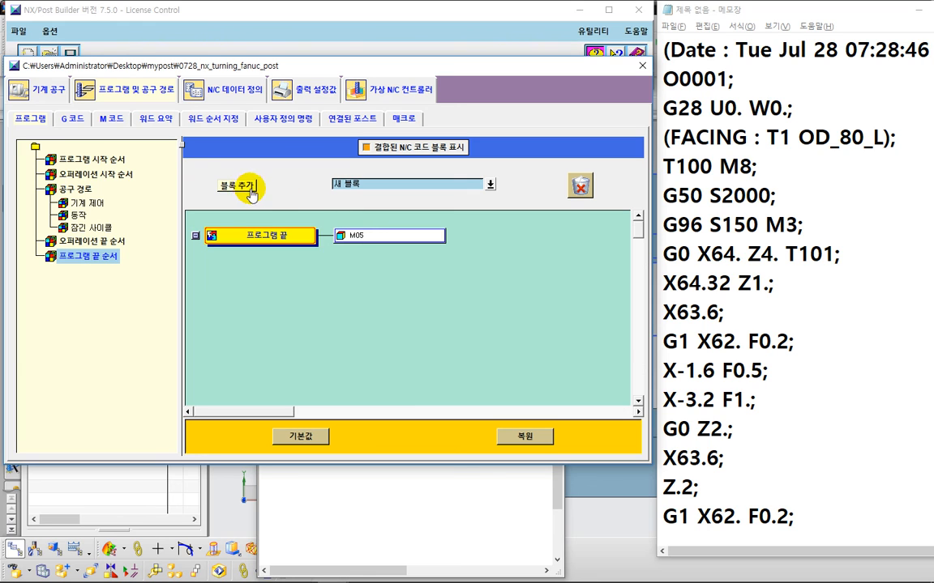
# Step: Add a second end-of-program block containing the text word M30
pyautogui.moveTo(237, 185); pyautogui.dragTo(417, 256)
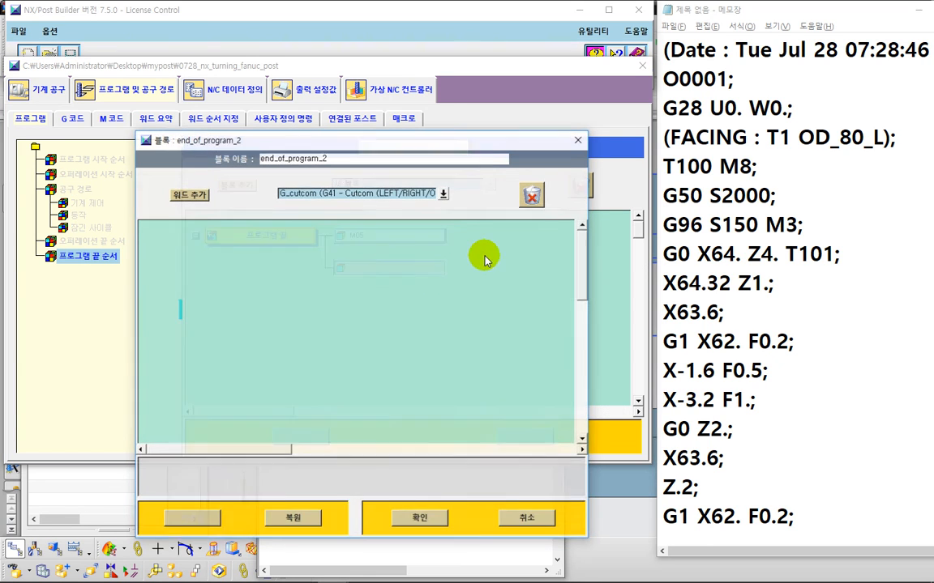
pyautogui.click(444, 199)
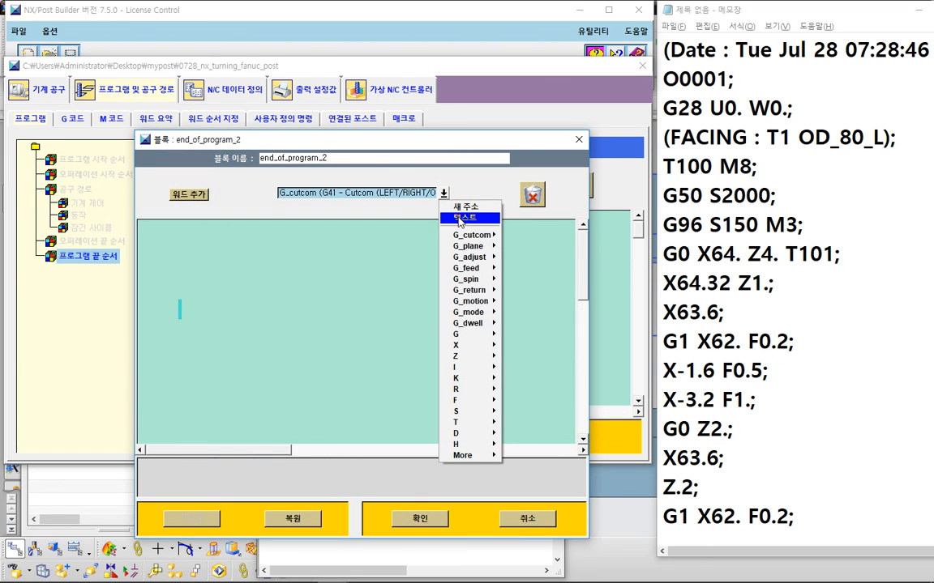
pyautogui.click(466, 206)
pyautogui.moveTo(188, 195); pyautogui.dragTo(182, 299)
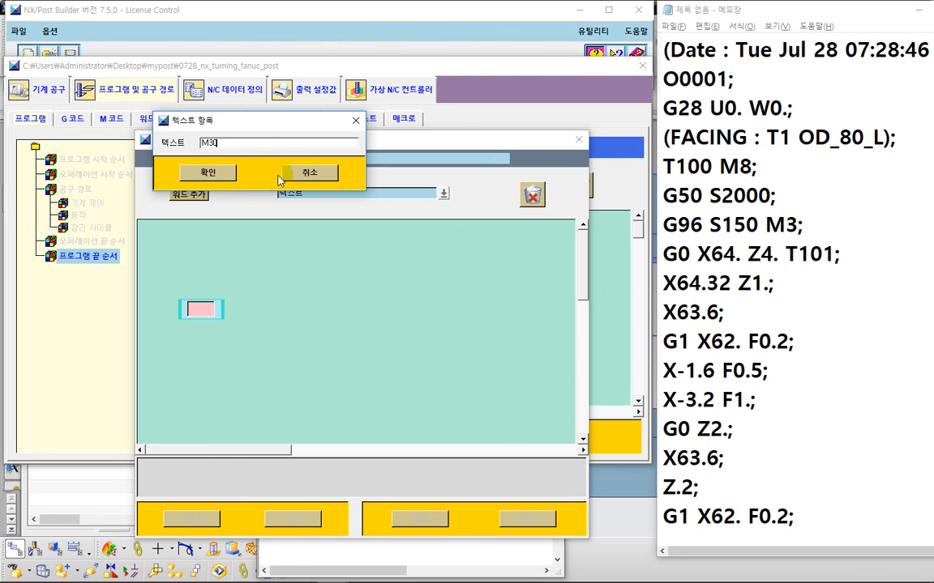
pyautogui.click(220, 177)
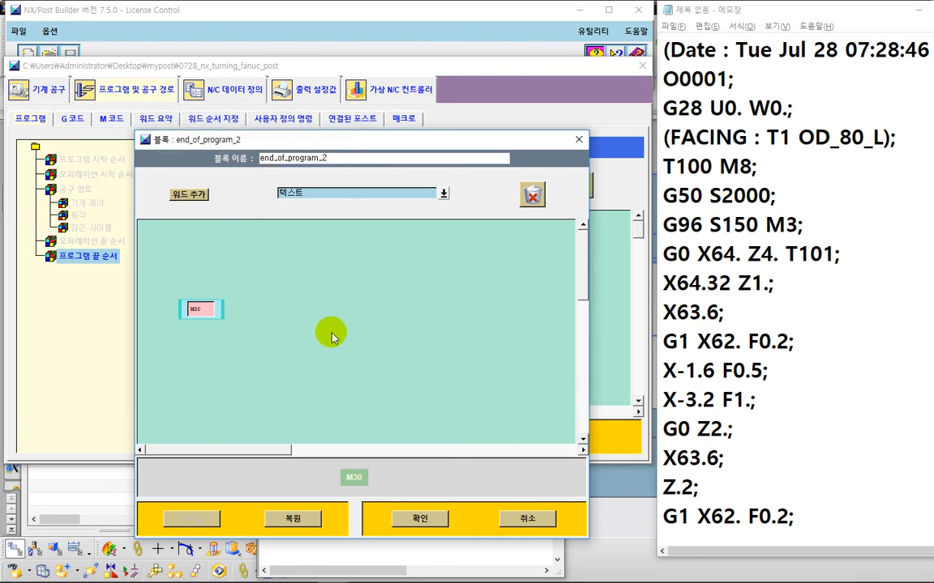
pyautogui.click(422, 517)
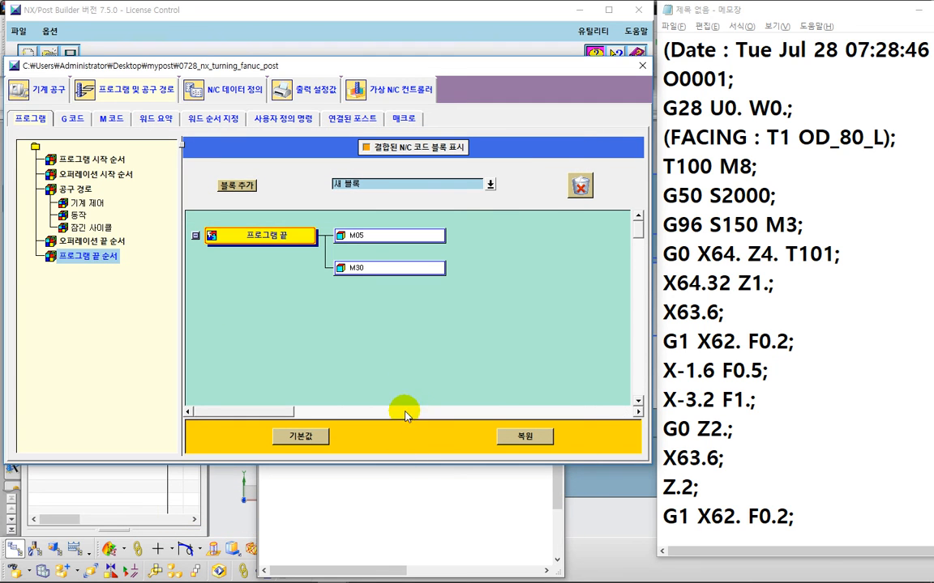
# Step: Review the Program Start and Program End Sequences, then save the customized post
pyautogui.click(91, 159)
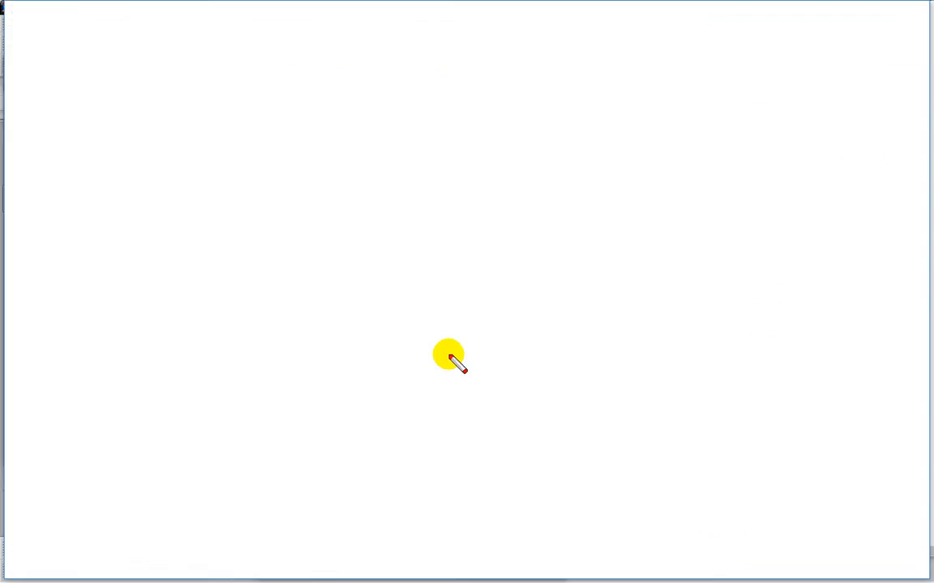
pyautogui.moveTo(438, 369)
pyautogui.mouseDown()
pyautogui.moveTo(329, 341)
pyautogui.moveTo(452, 239)
pyautogui.moveTo(438, 372)
pyautogui.mouseUp()
pyautogui.press('Escape')
pyautogui.click(115, 262)
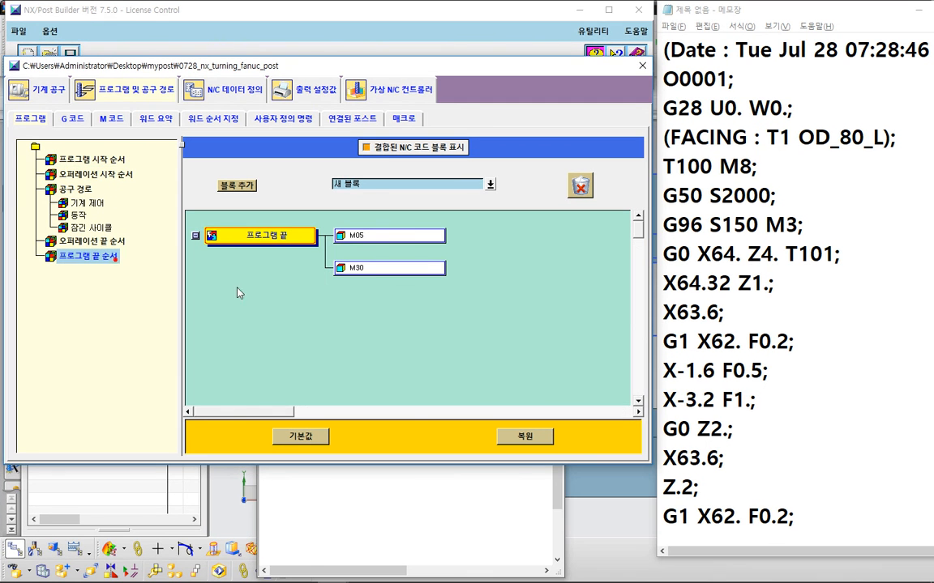
pyautogui.moveTo(379, 302)
pyautogui.mouseDown()
pyautogui.moveTo(320, 256)
pyautogui.moveTo(395, 327)
pyautogui.mouseUp()
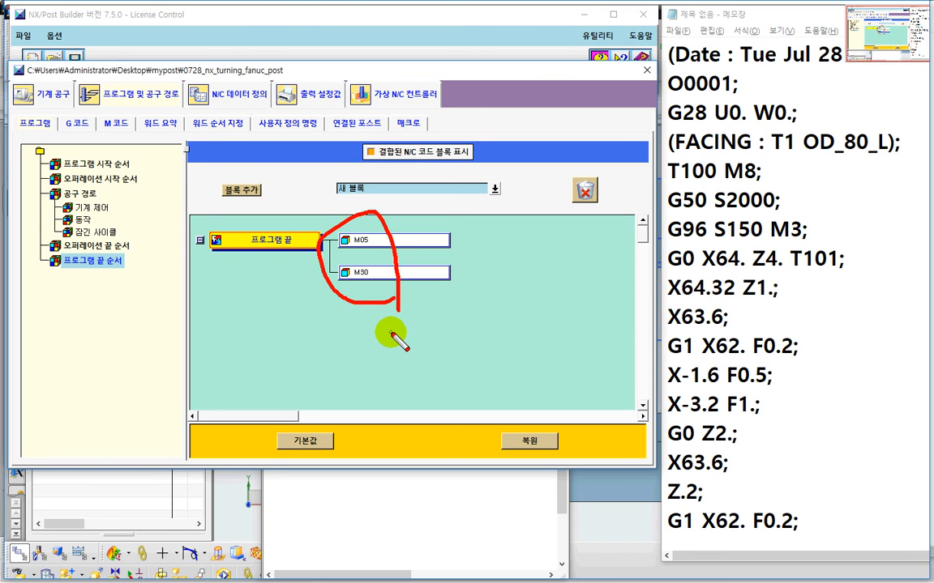
pyautogui.press('Escape')
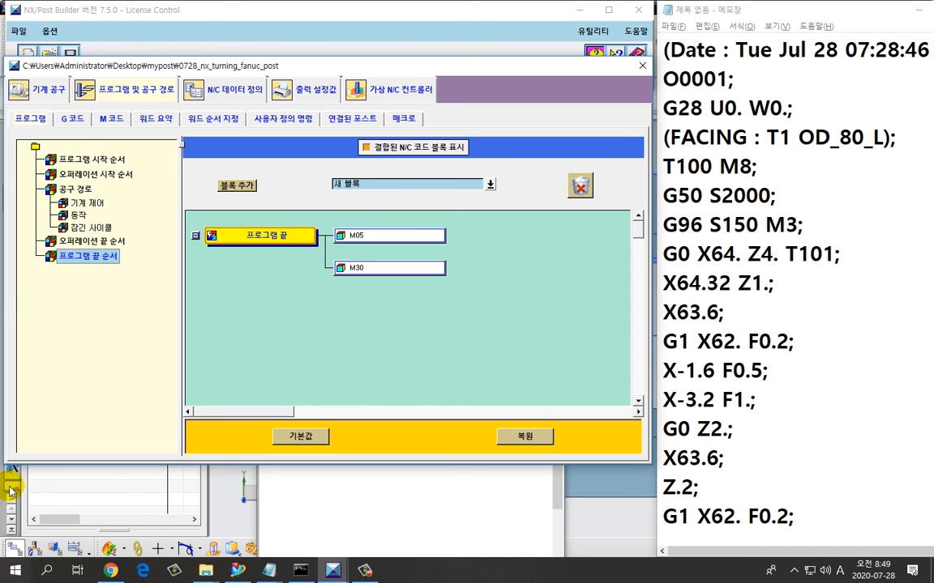
pyautogui.moveTo(78, 71); pyautogui.dragTo(81, 89)
pyautogui.click(77, 59)
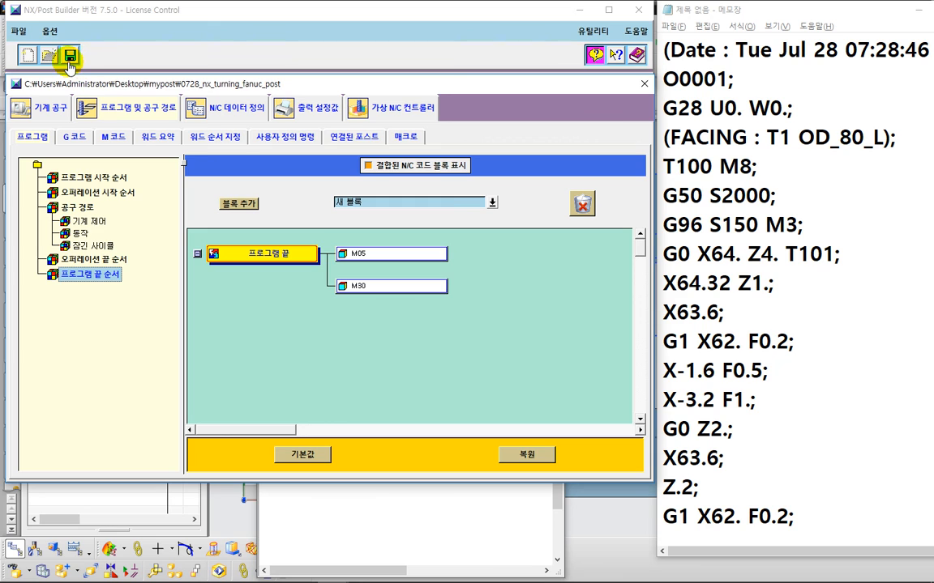
# Step: Postprocess the PROGRAM group with the 0728_nx_turning_fanuc_post postprocessor
pyautogui.click(343, 230)
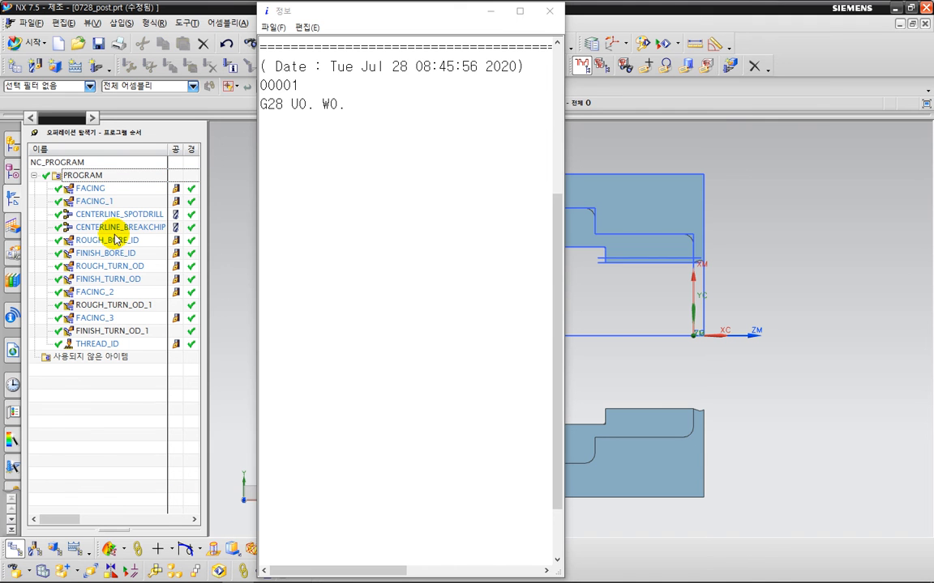
pyautogui.rightClick(104, 178)
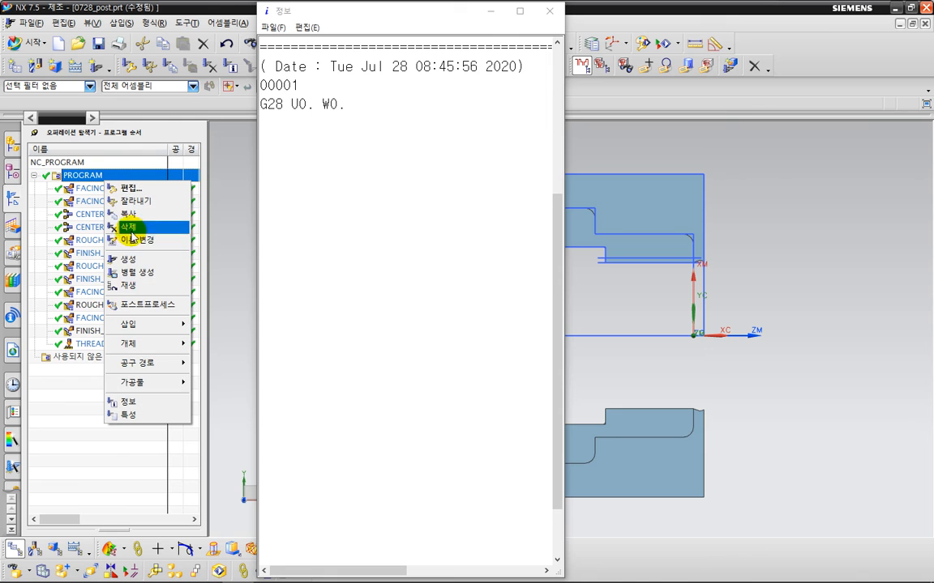
pyautogui.click(137, 304)
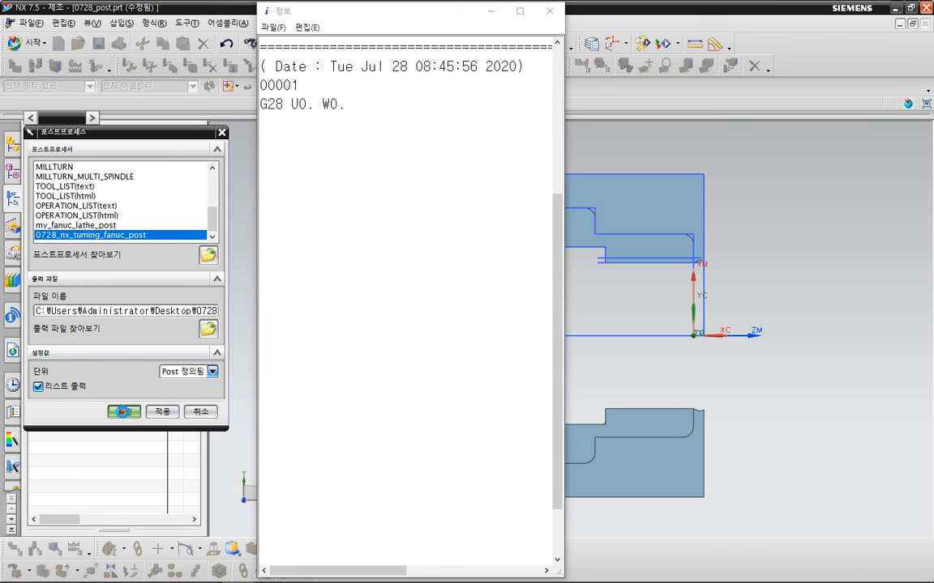
pyautogui.click(124, 412)
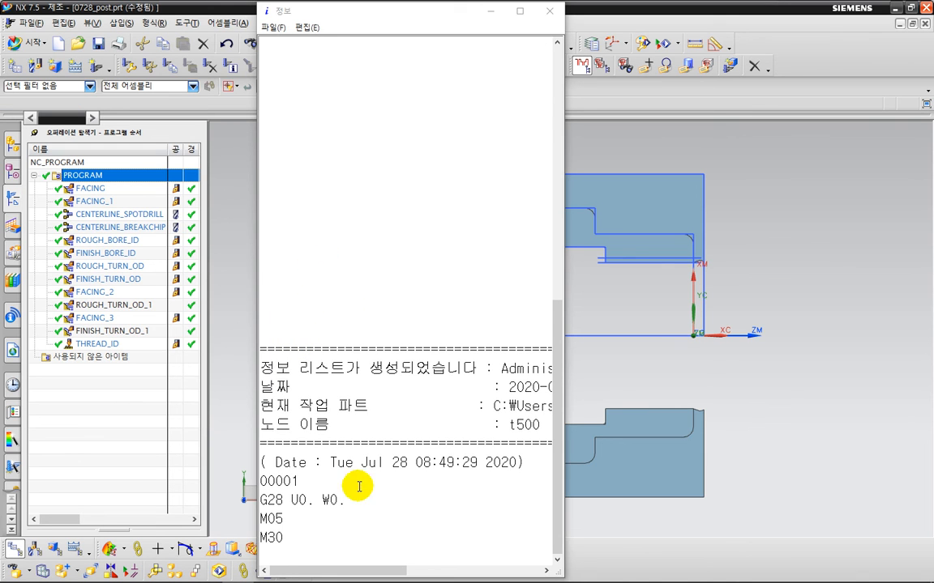
# Step: Review the program start and end lines in the postprocessed output
pyautogui.click(298, 549)
pyautogui.scroll(-7, 298, 543)
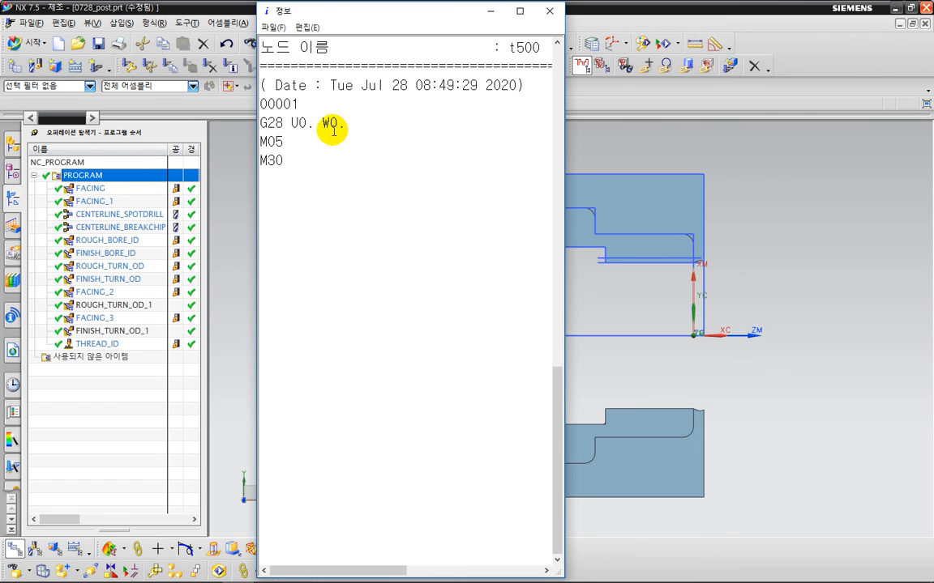
pyautogui.moveTo(347, 121); pyautogui.dragTo(249, 84)
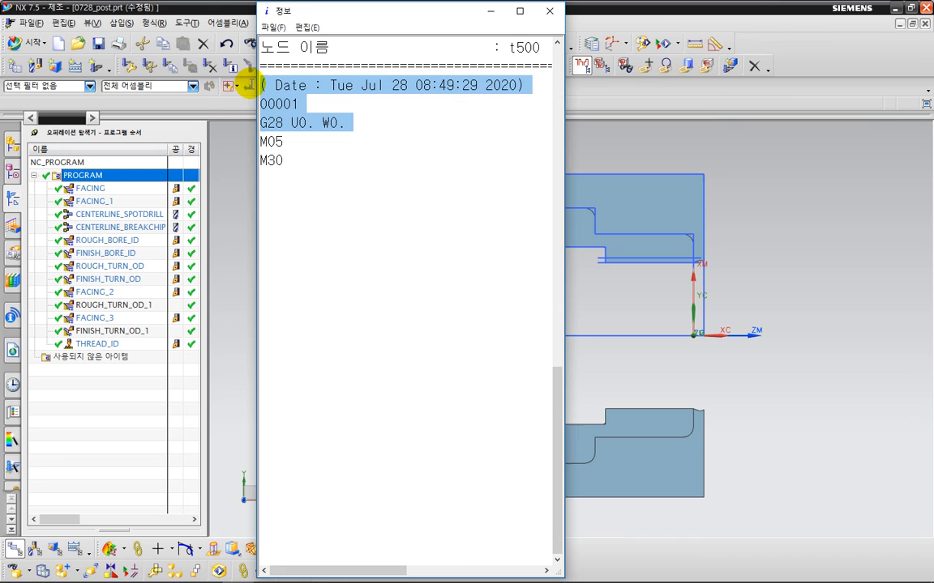
pyautogui.click(301, 222)
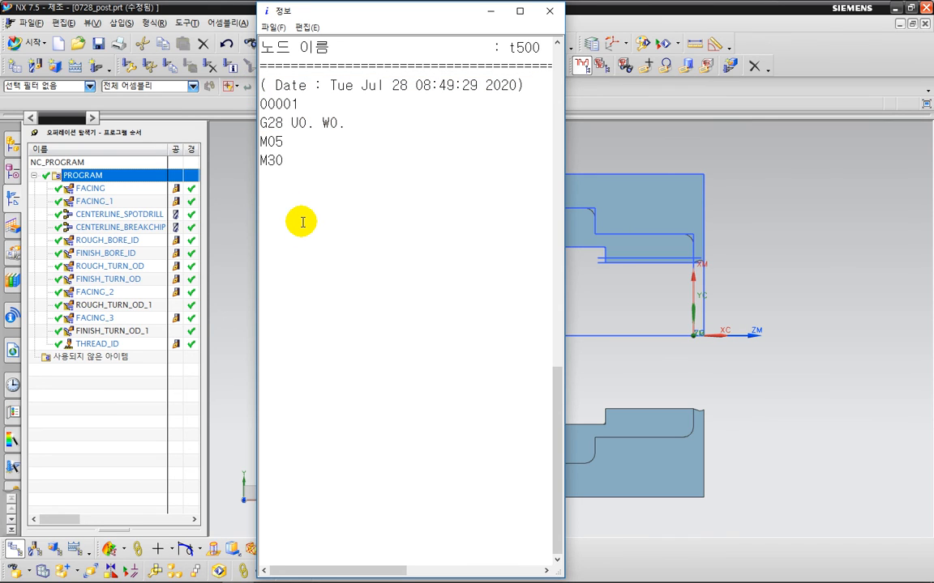